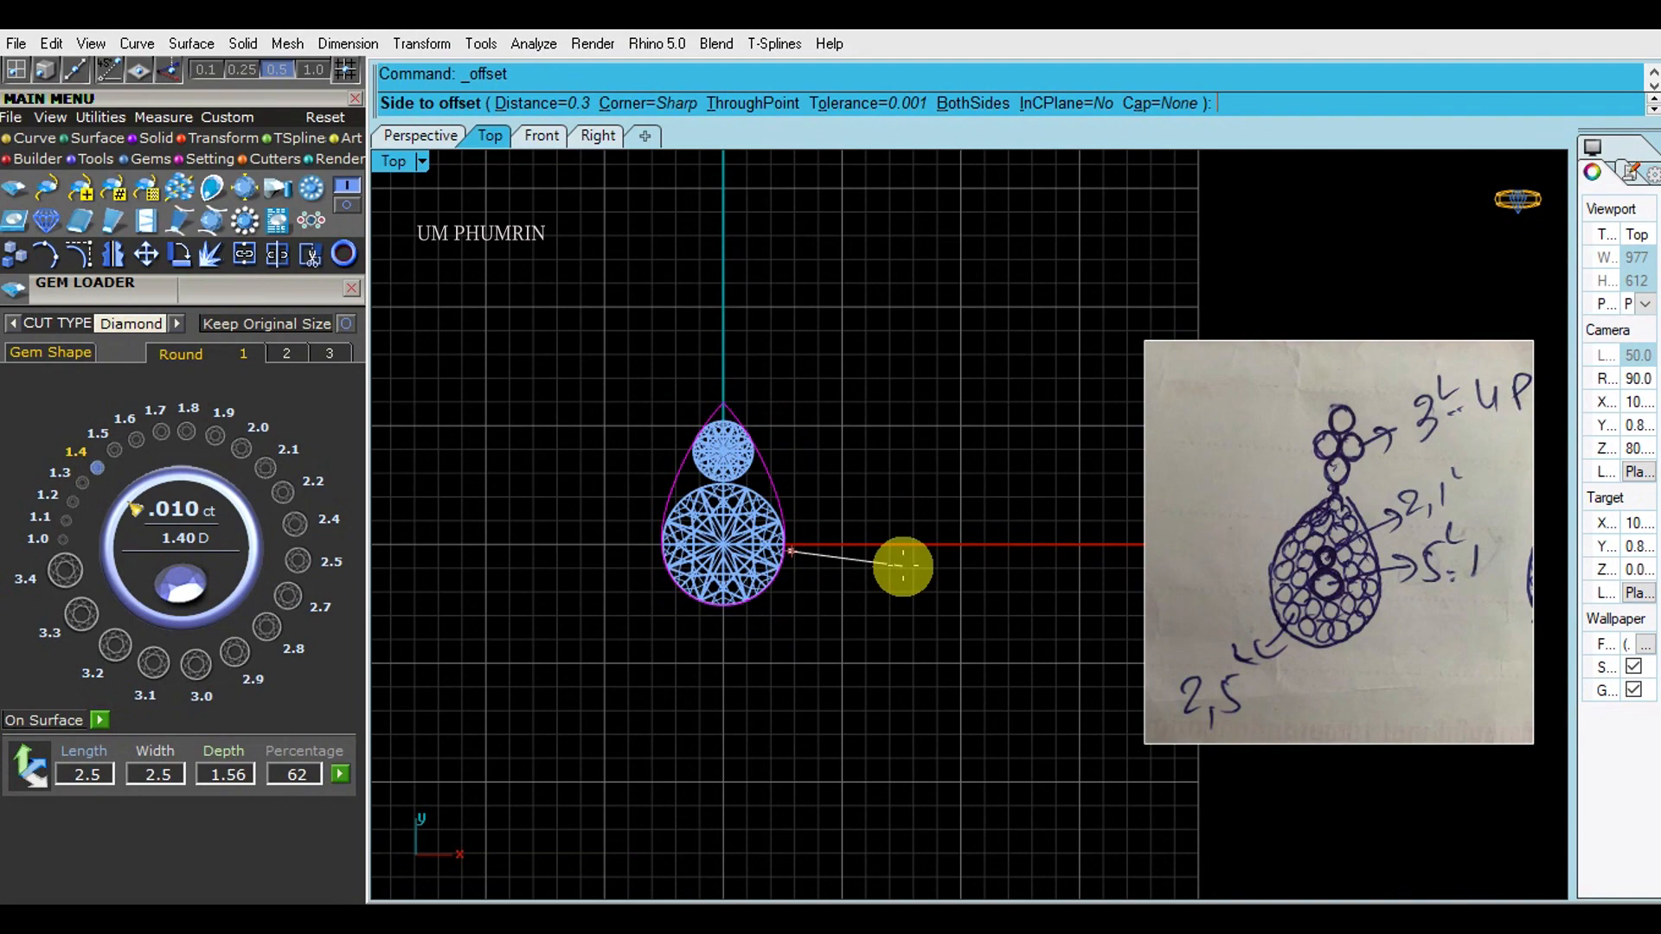
Step: Offset the teardrop outline around the two gems outward by 2.6 mm
mouse_move(910, 571)
right_down()
mouse_move(971, 584)
mouse_move(912, 575)
right_up()
text(2.6)
key(Return)
click(911, 577)
click(857, 541)
Step: Draw a vertical line through the origin, extending to both sides across the outer teardrop curve
right_drag(894, 551, 947, 561)
text(l)
key(Return)
text(0)
key(Return)
click(523, 106)
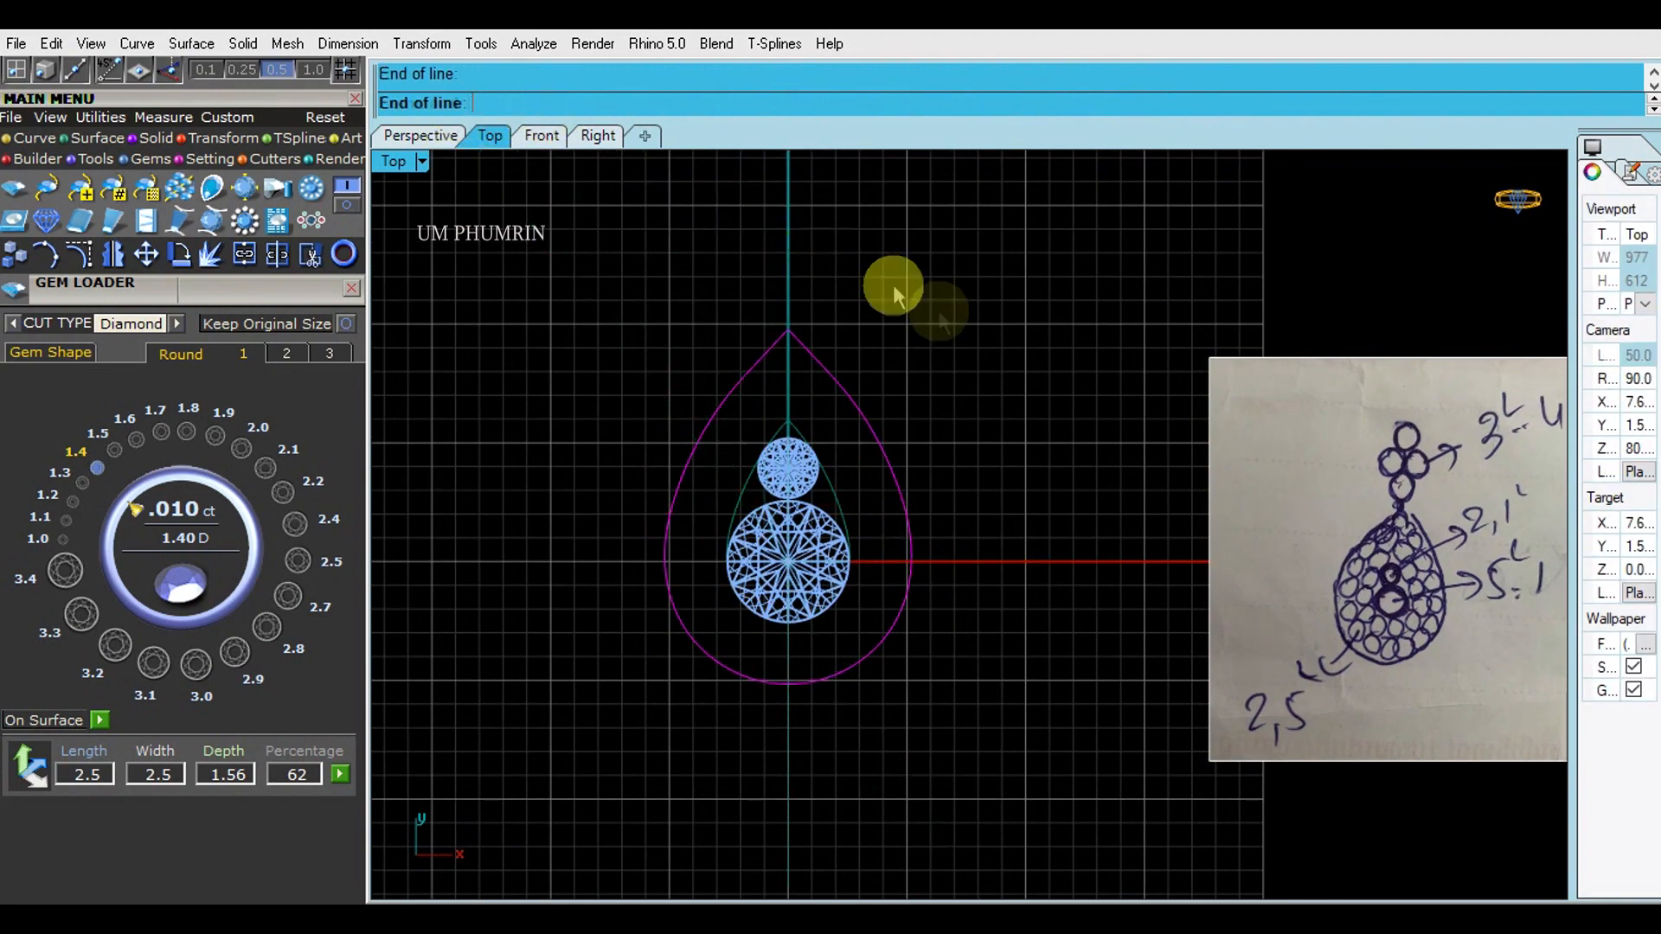
click(825, 243)
click(788, 290)
Step: Trim away the left half of the outer teardrop curve along the vertical line and delete the line
right_drag(903, 346, 949, 378)
text(tr)
key(Return)
click(769, 457)
key(Return)
key(Delete)
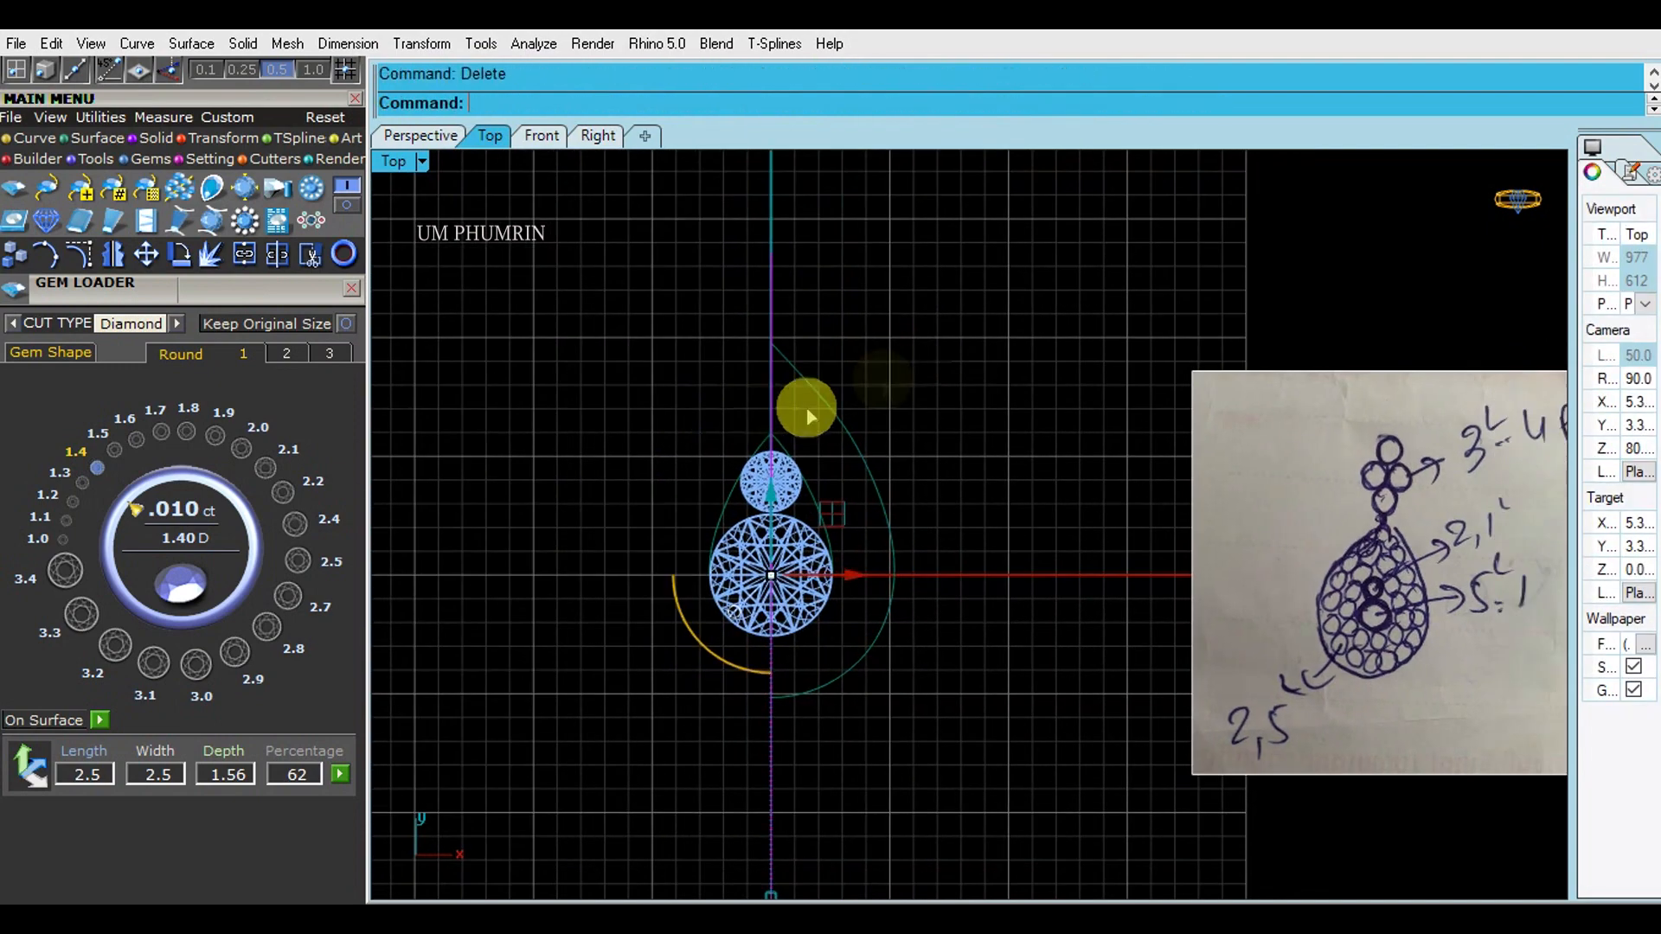
Step: Rebuild the remaining right half of the outer teardrop curve
click(810, 416)
right_drag(863, 442, 849, 475)
text(rebuild)
key(Return)
key(Return)
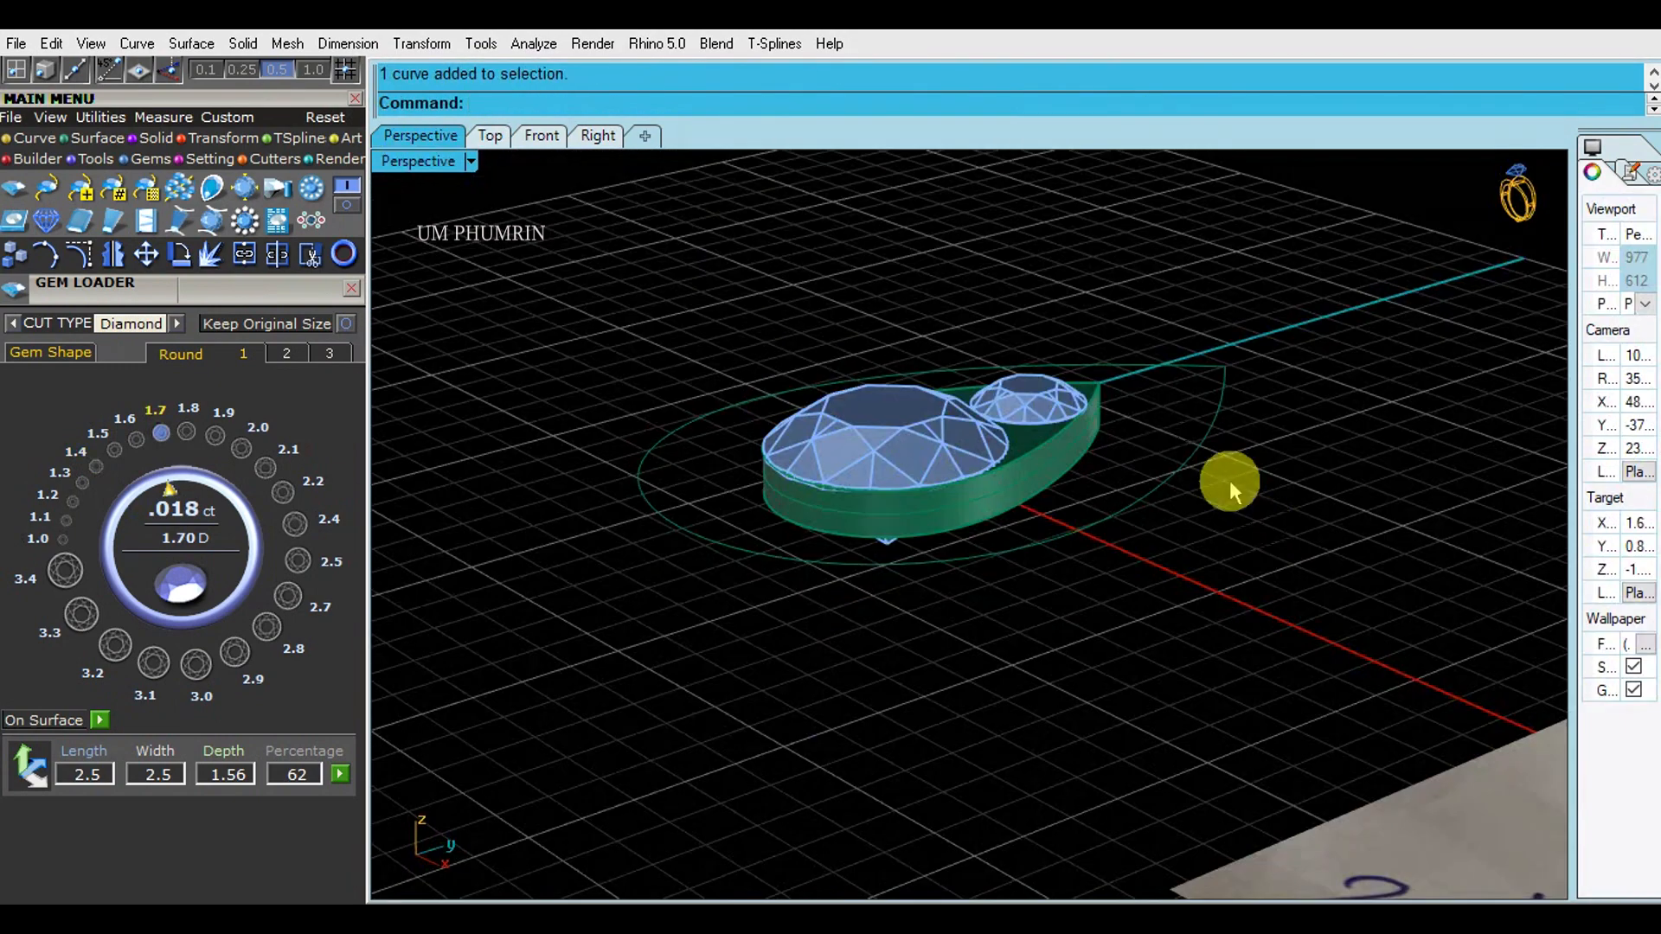
Step: Move the closed outer teardrop curve vertically by -0.3 mm
click(1201, 459)
right_drag(1143, 399, 1124, 368)
click(967, 334)
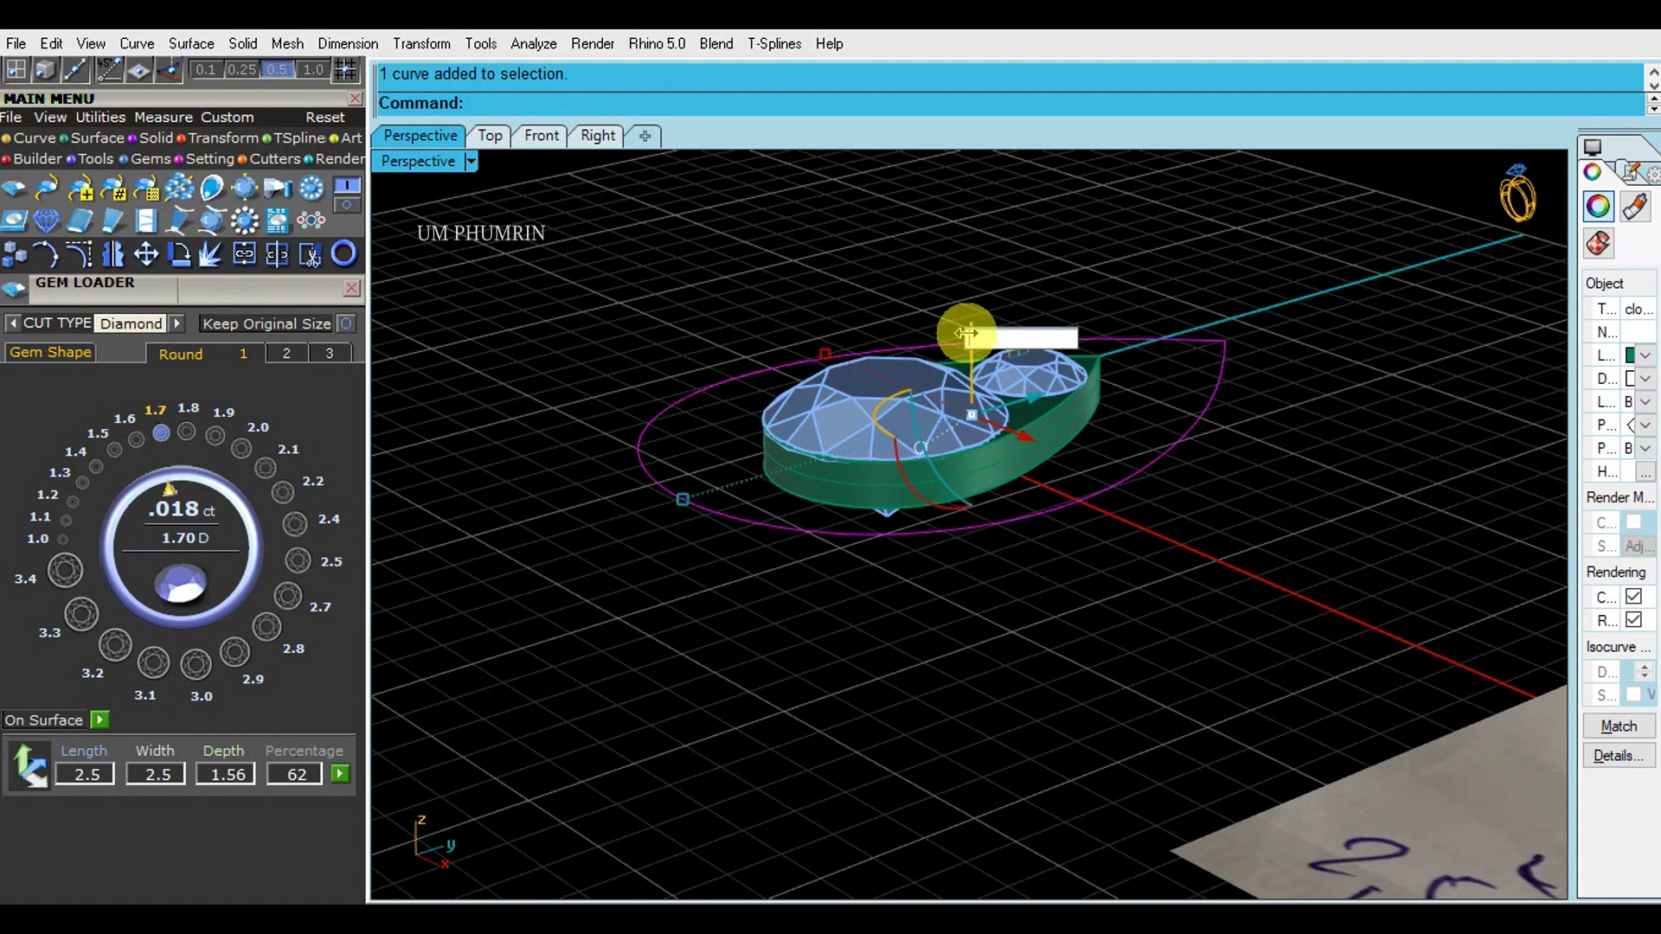
text(-.3)
key(Return)
Step: Draw a line joining the tips of the inner and outer teardrop curves, using End snap
right_drag(1030, 450, 1027, 618)
text(l)
key(Return)
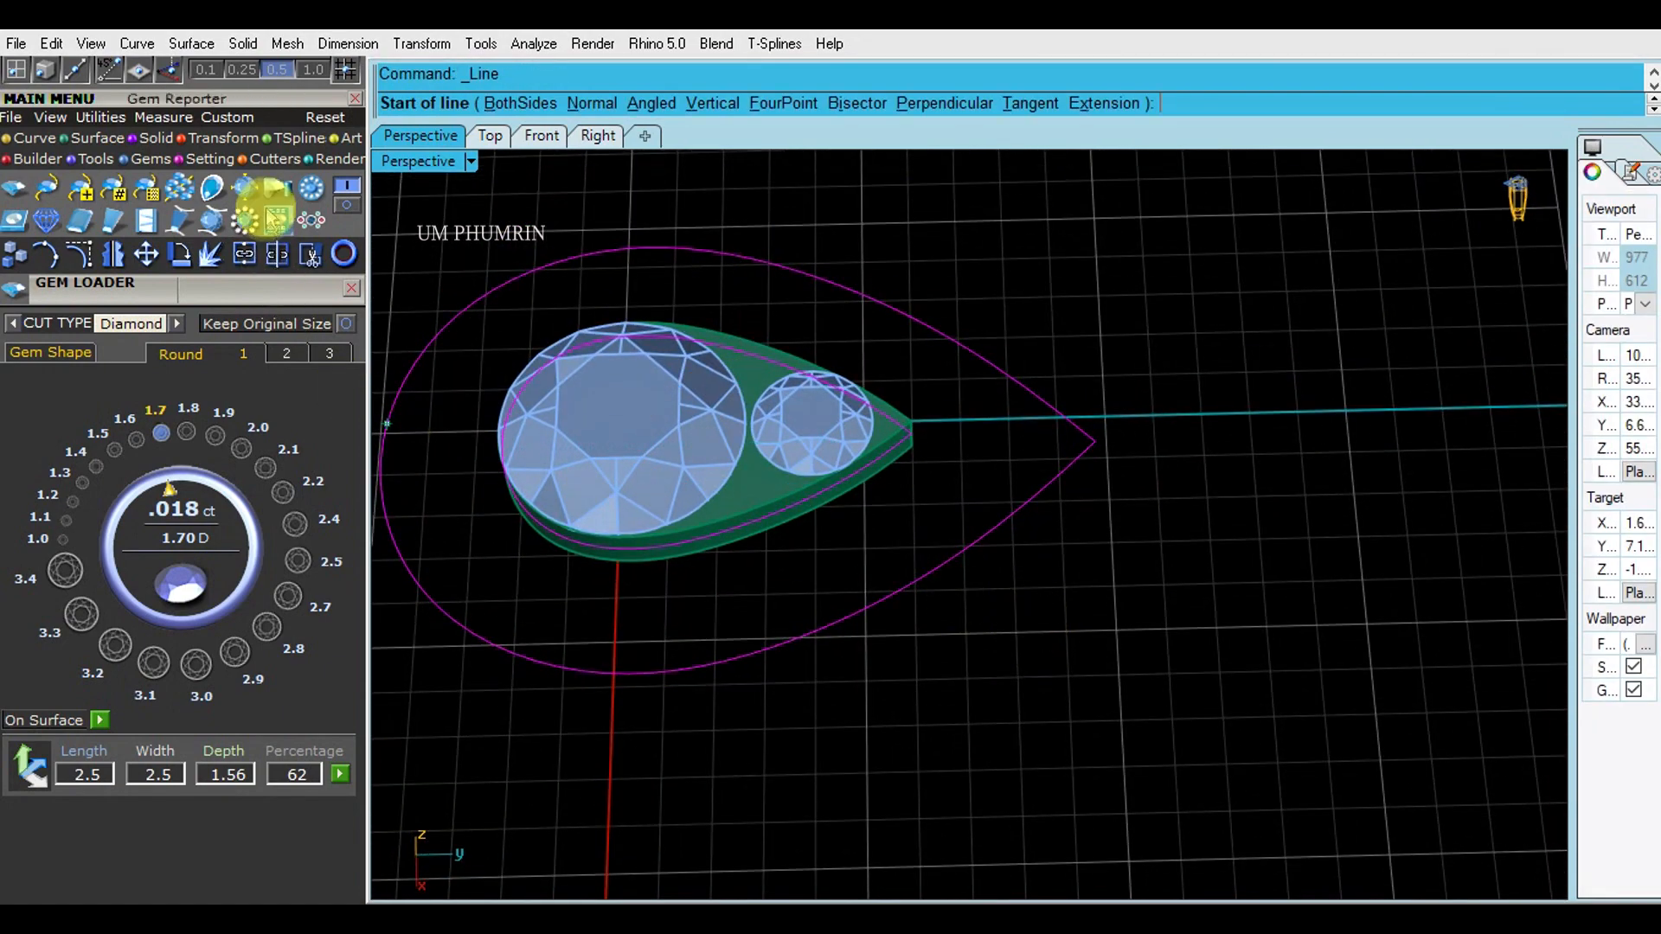
scroll(266, 606, up, 5)
click(265, 447)
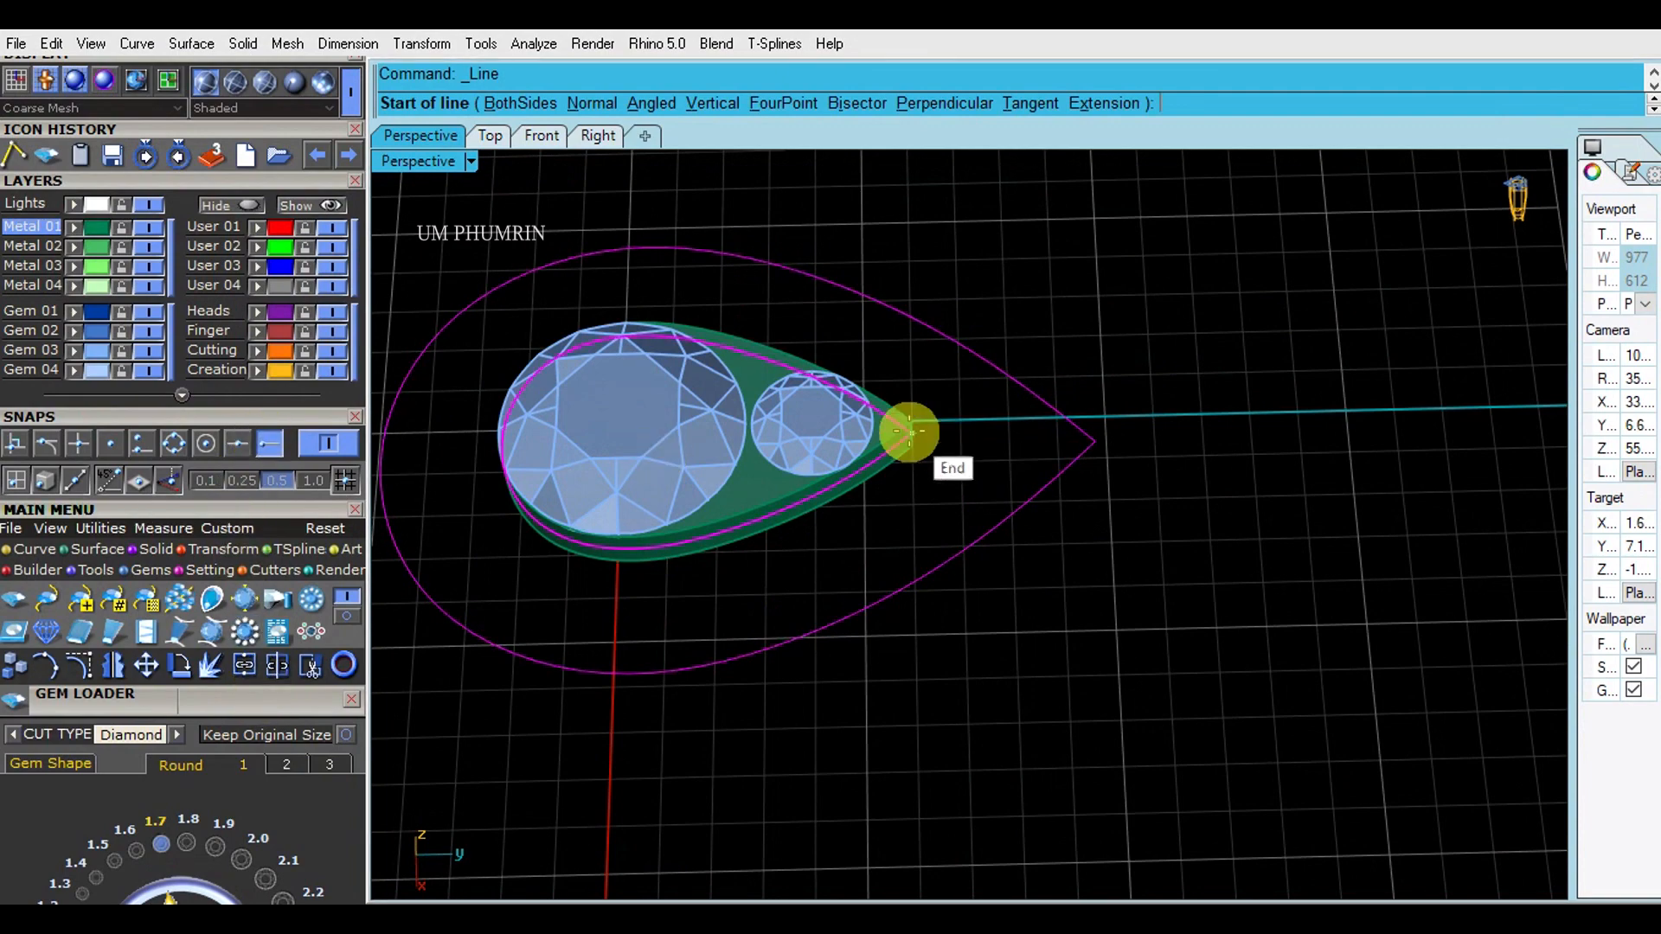
click(908, 427)
click(1088, 443)
Step: Sweep the connecting line along the inner and outer teardrop curves as two rails to form the sloped border surface
click(1017, 449)
text(s2)
key(Return)
key(Return)
right_drag(1135, 465, 1166, 483)
key(Escape)
Step: Select all the pendant objects in the plan view and turn off their surface isocurve display
click(496, 141)
scroll(899, 419, down, 6)
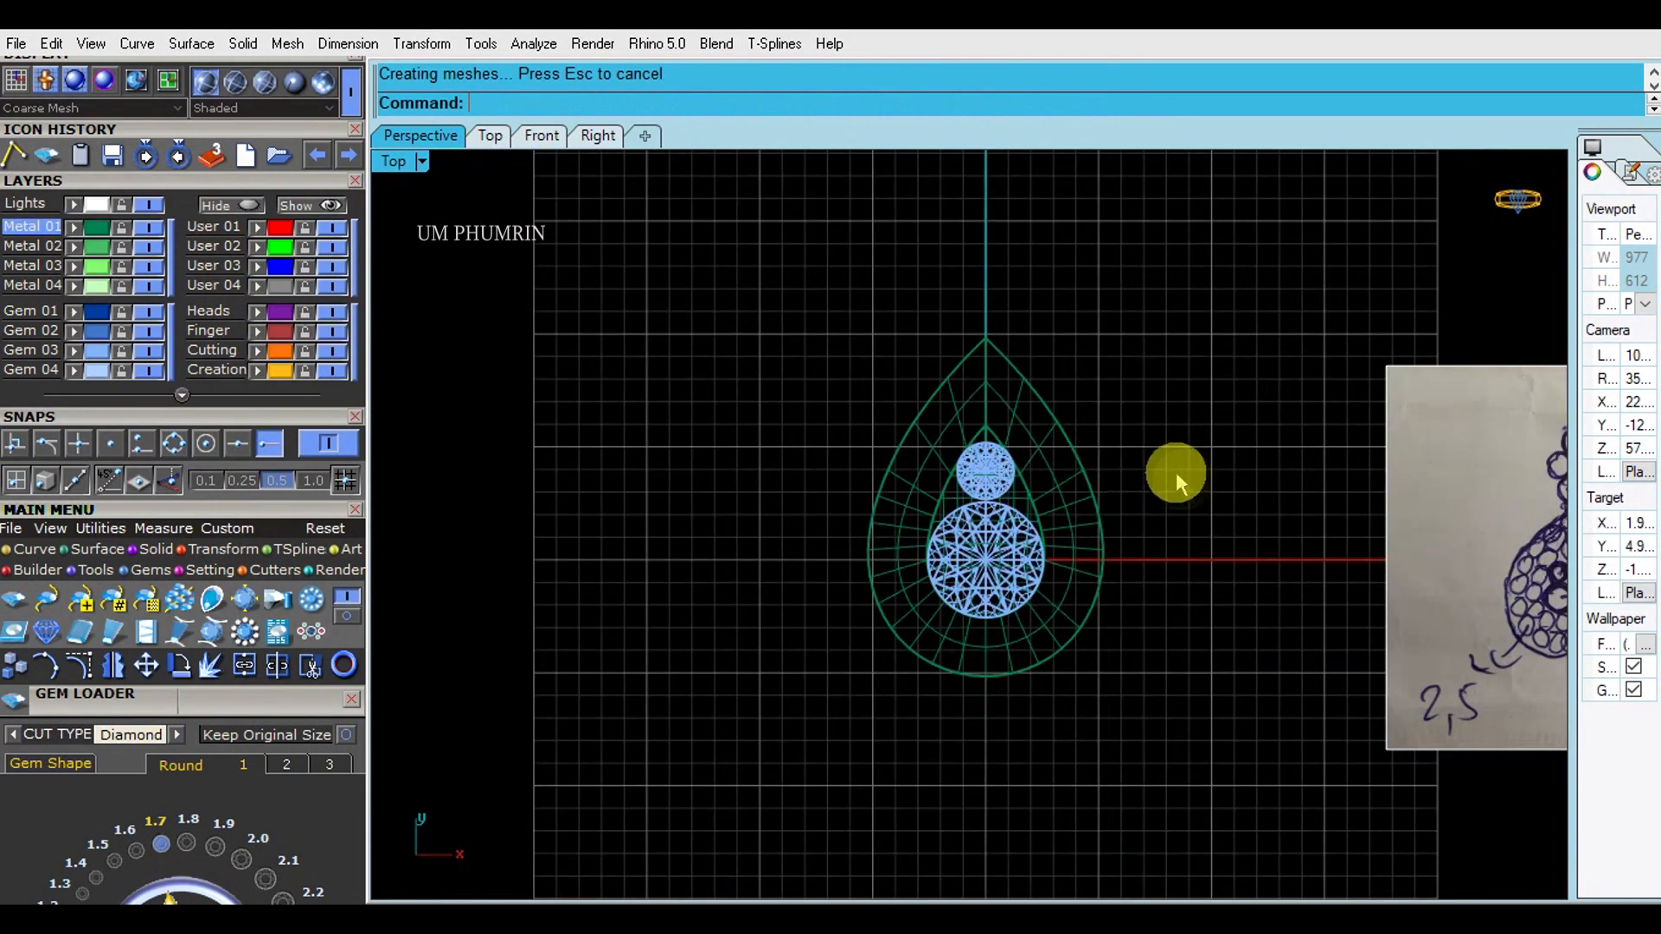
drag(1176, 475, 641, 716)
click(1633, 697)
key(Escape)
scroll(1139, 665, down, 2)
right_drag(1138, 673, 1097, 667)
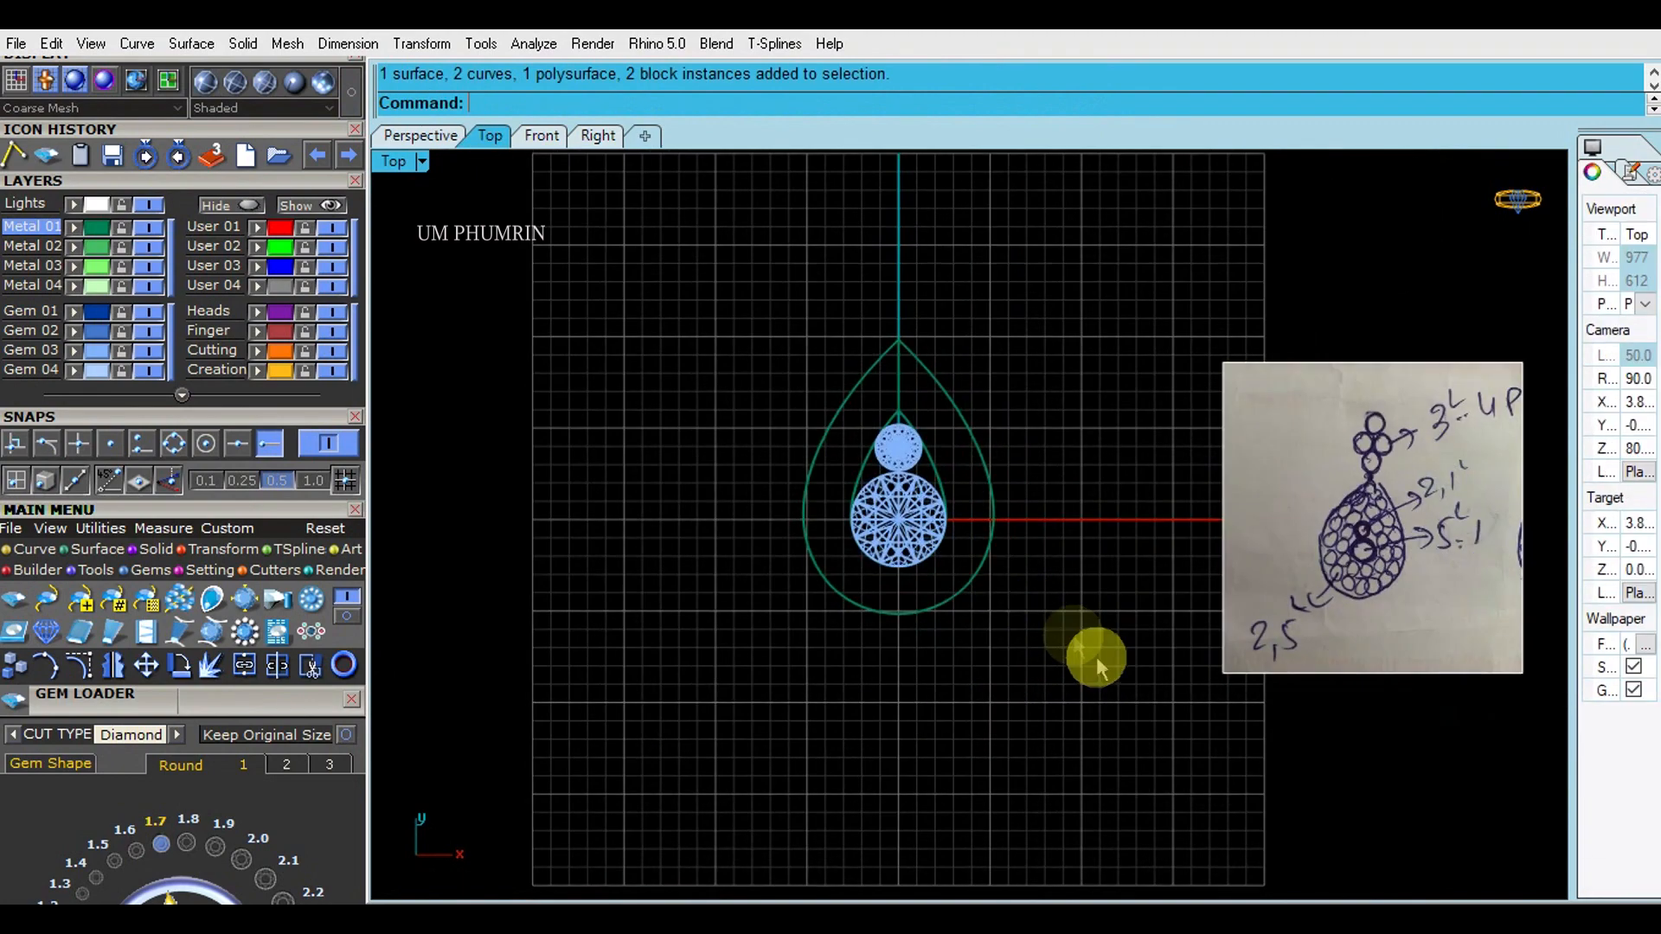
click(418, 137)
mouse_move(1027, 452)
right_down()
mouse_move(1160, 371)
mouse_move(1244, 433)
mouse_move(1227, 420)
right_up()
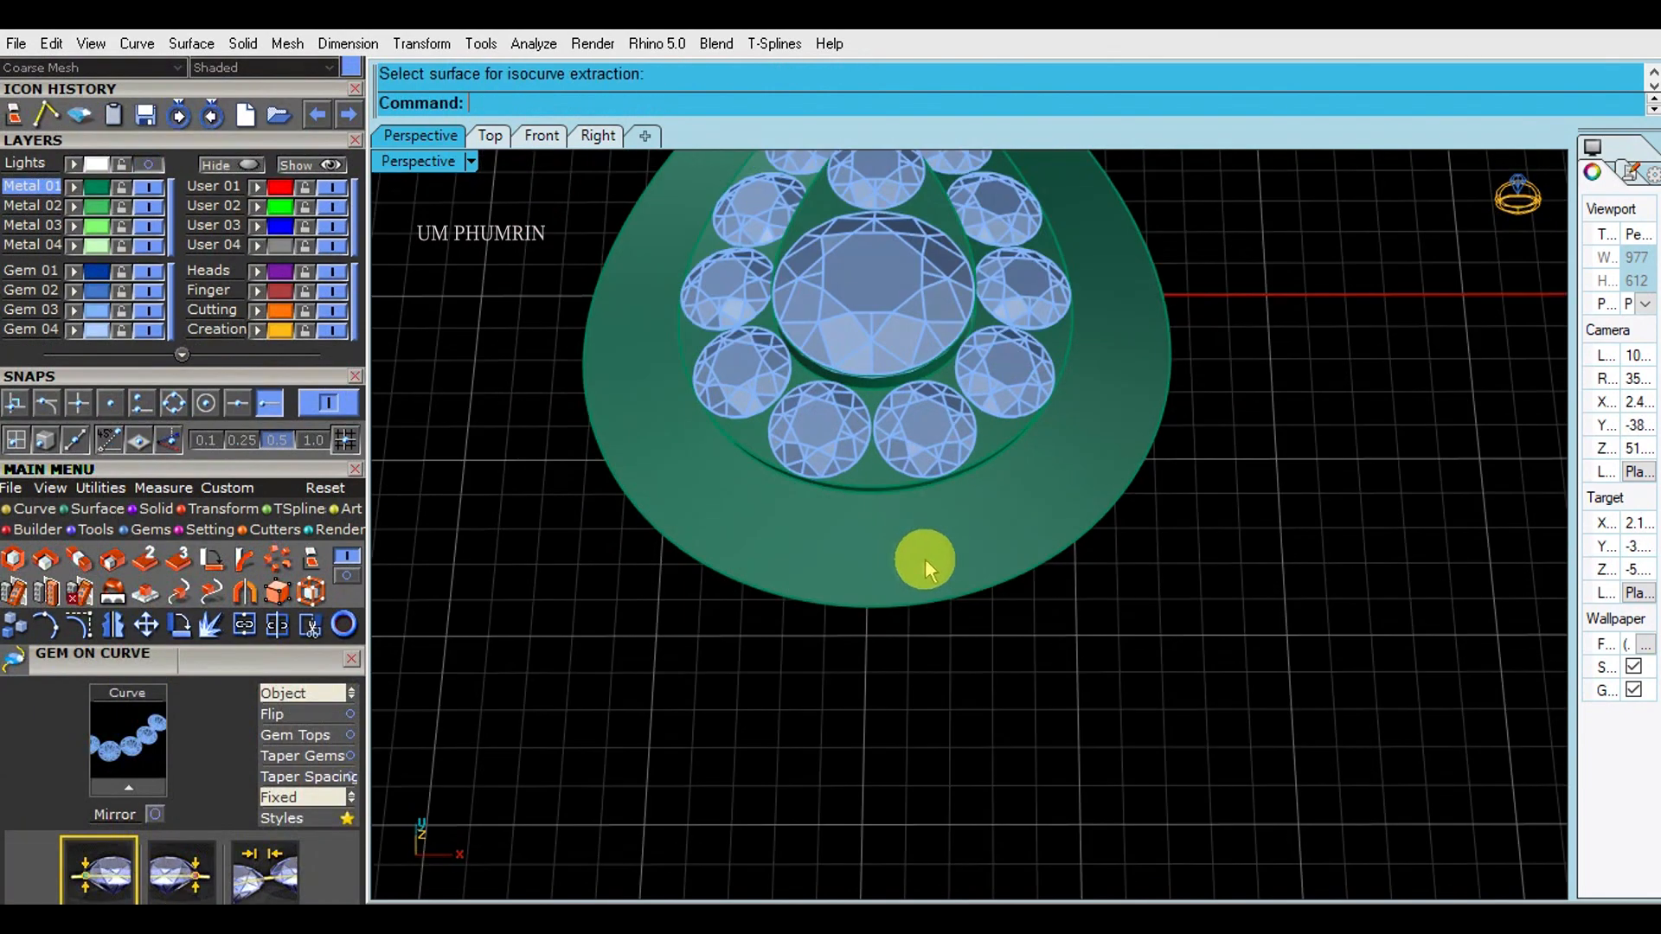
Step: Extract a V-direction isocurve across the outer sloped surface at the rounded end of the teardrop
right_drag(916, 560, 1044, 684)
click(894, 632)
scroll(904, 606, up, 5)
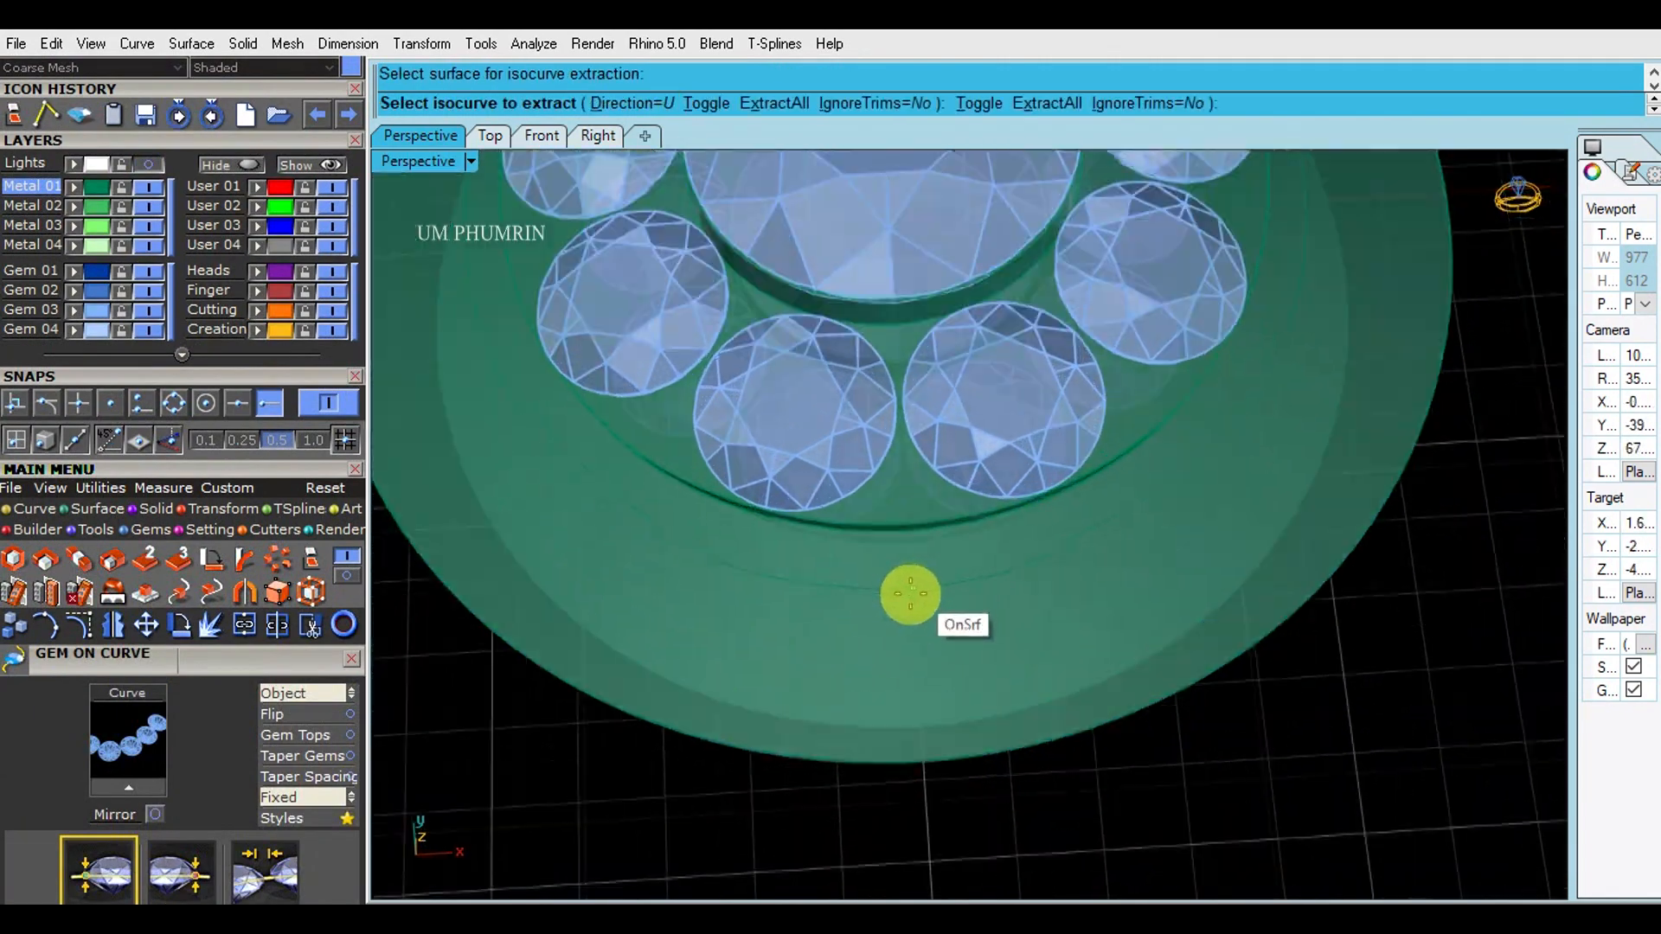
click(690, 103)
click(238, 403)
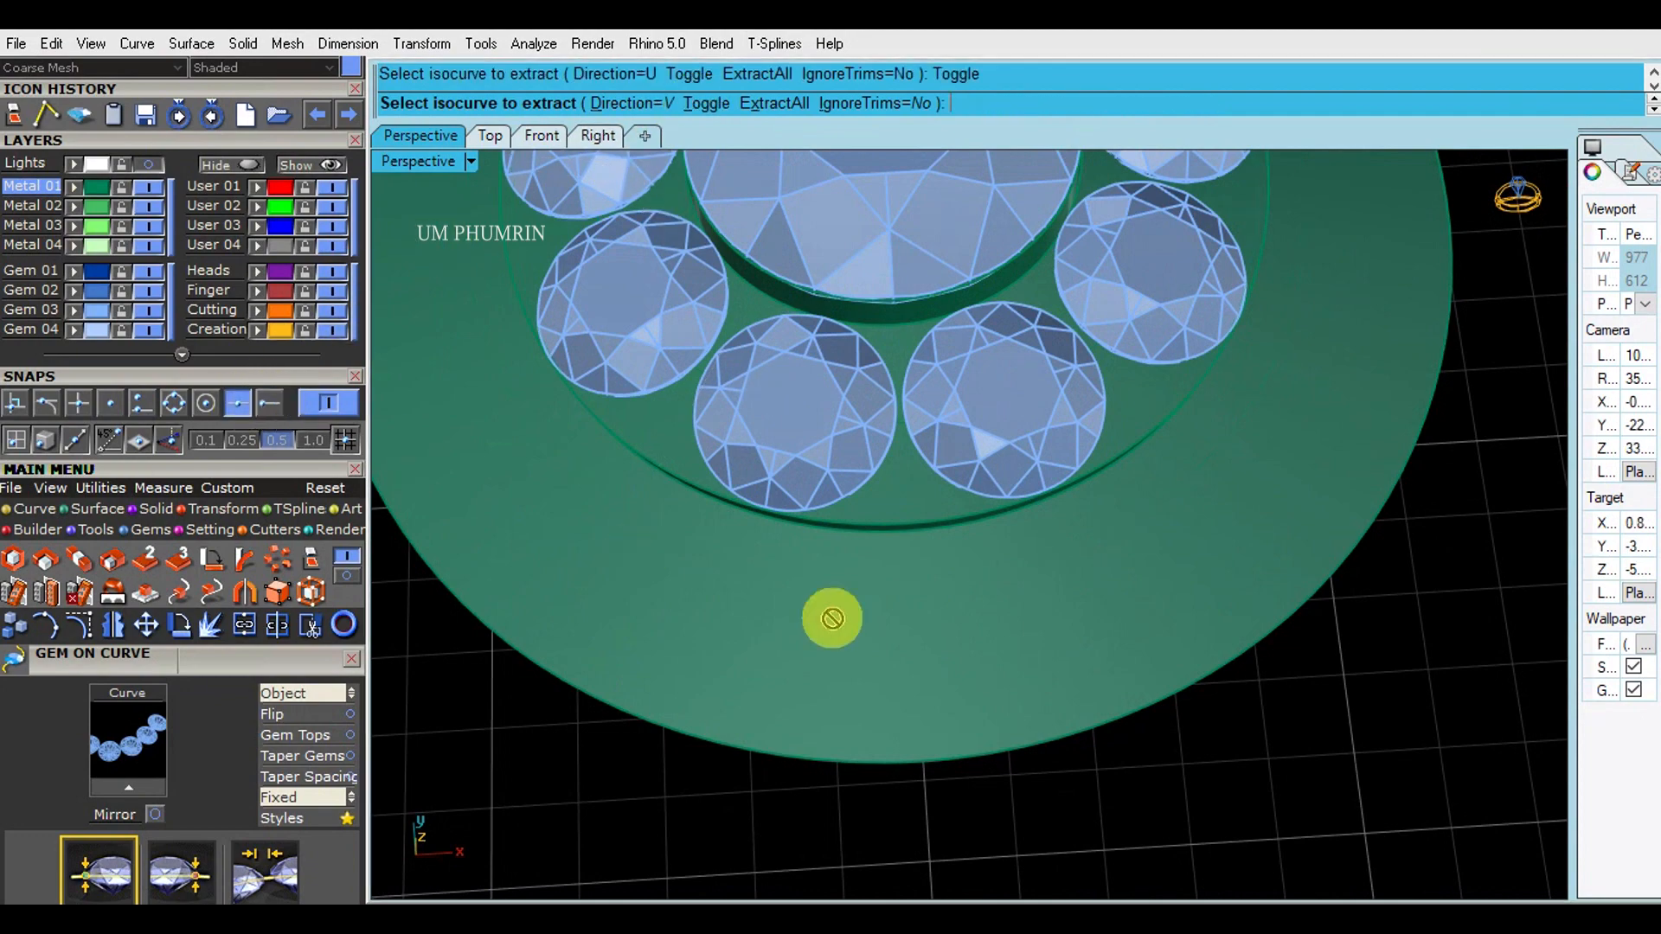
click(921, 758)
right_click(922, 758)
right_drag(921, 759, 1071, 785)
Step: Place one 2.6 mm gem on the outer sloped surface, centred on the extracted crosswise isocurve at the rounded end
text(g)
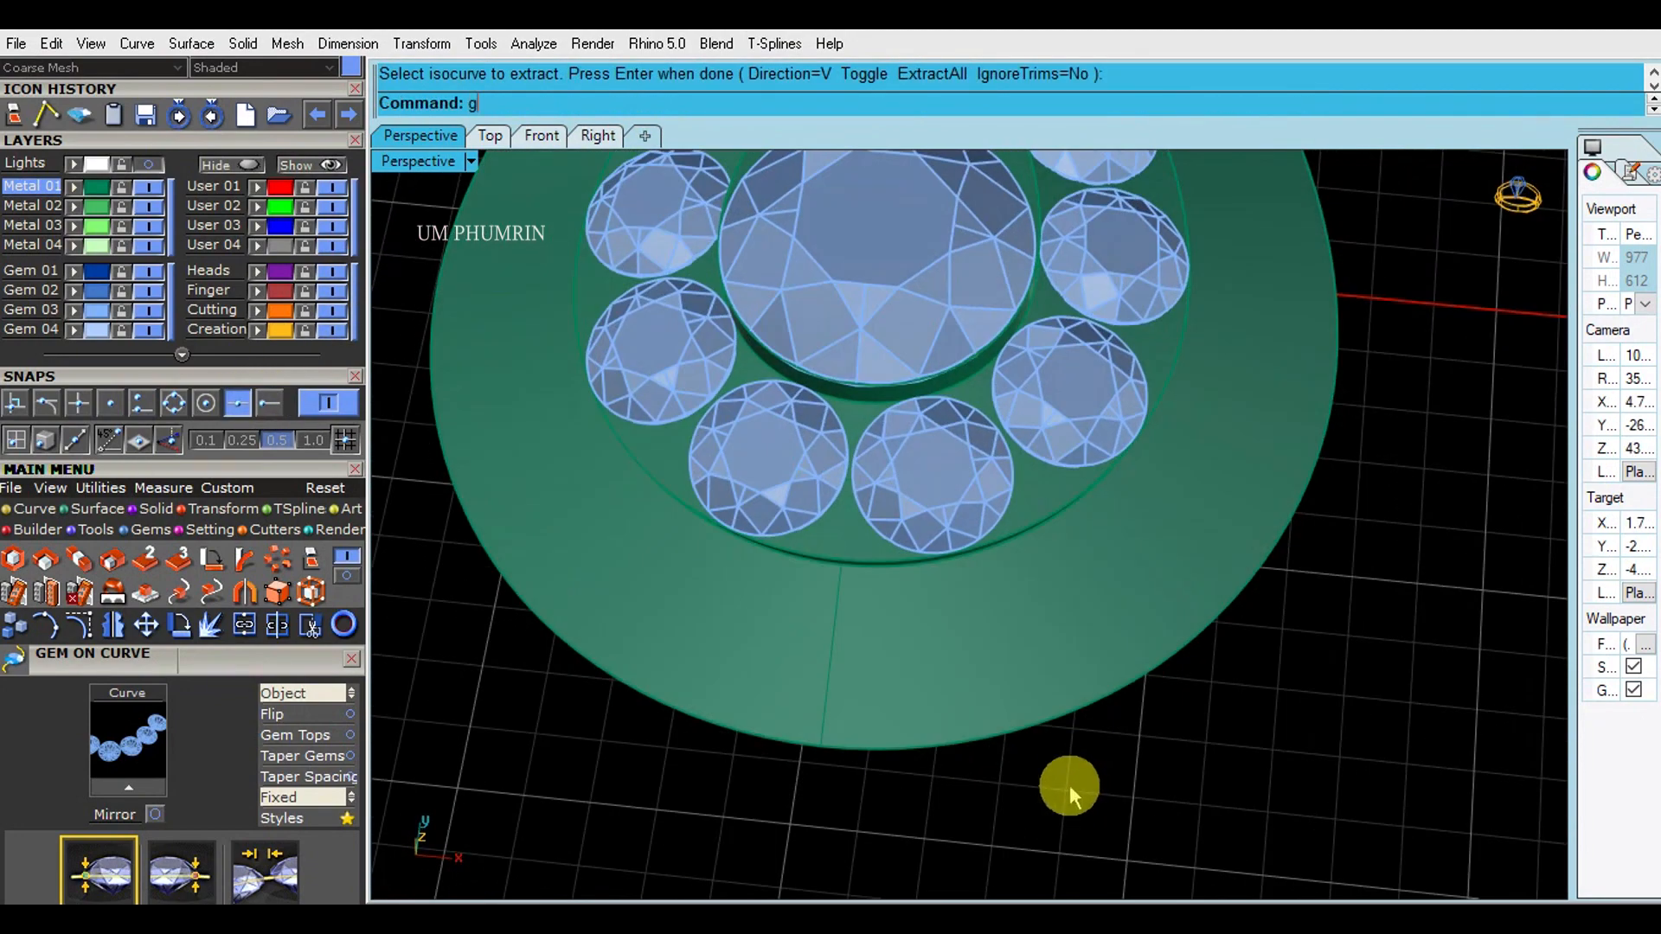
key(Return)
scroll(835, 640, up, 4)
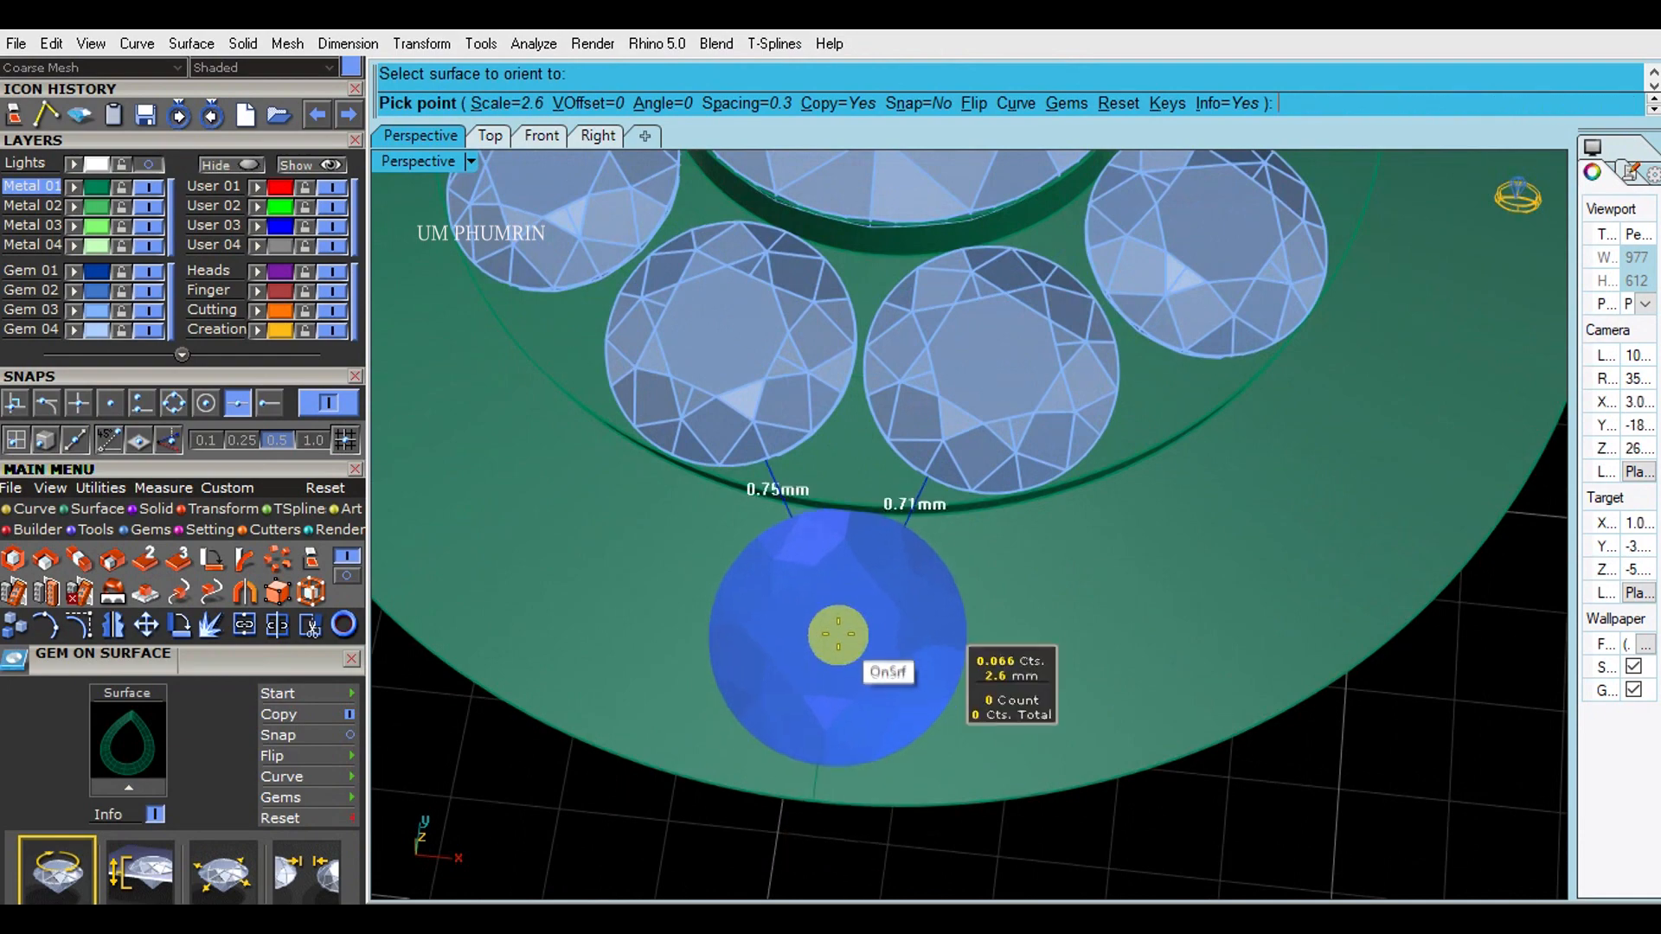
click(238, 403)
click(141, 403)
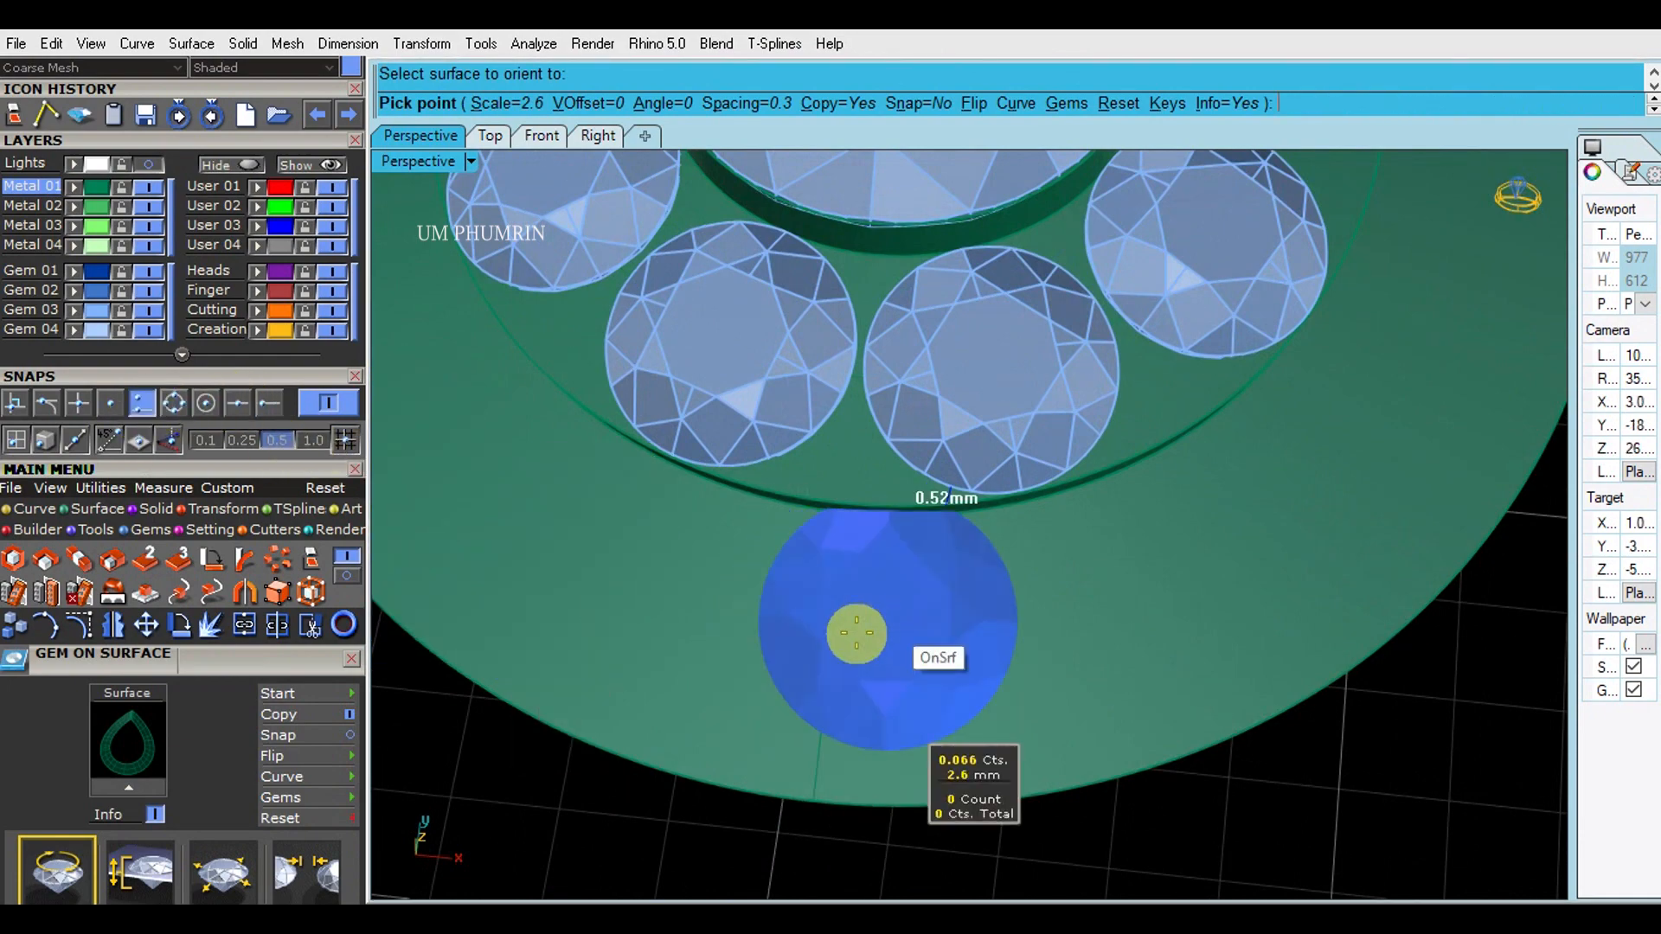
click(837, 640)
right_click(891, 656)
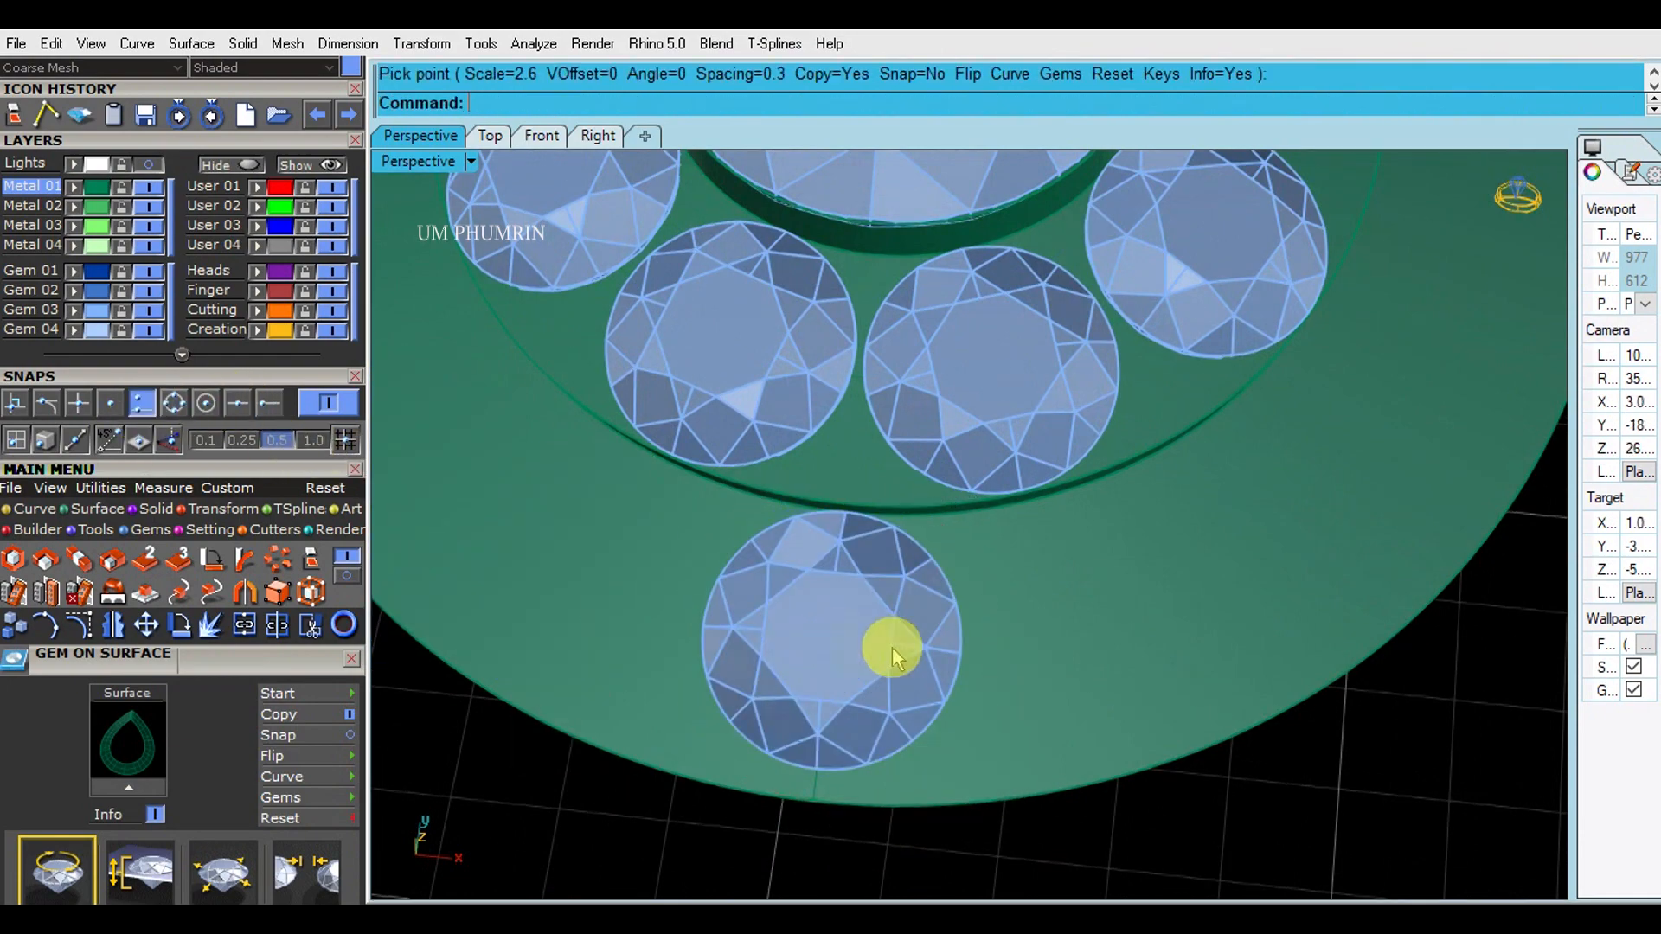
Step: Extract a U-direction isocurve around the outer sloped surface through the centre of the 2.6 mm gem
scroll(899, 654, down, 6)
right_drag(1141, 645, 1070, 664)
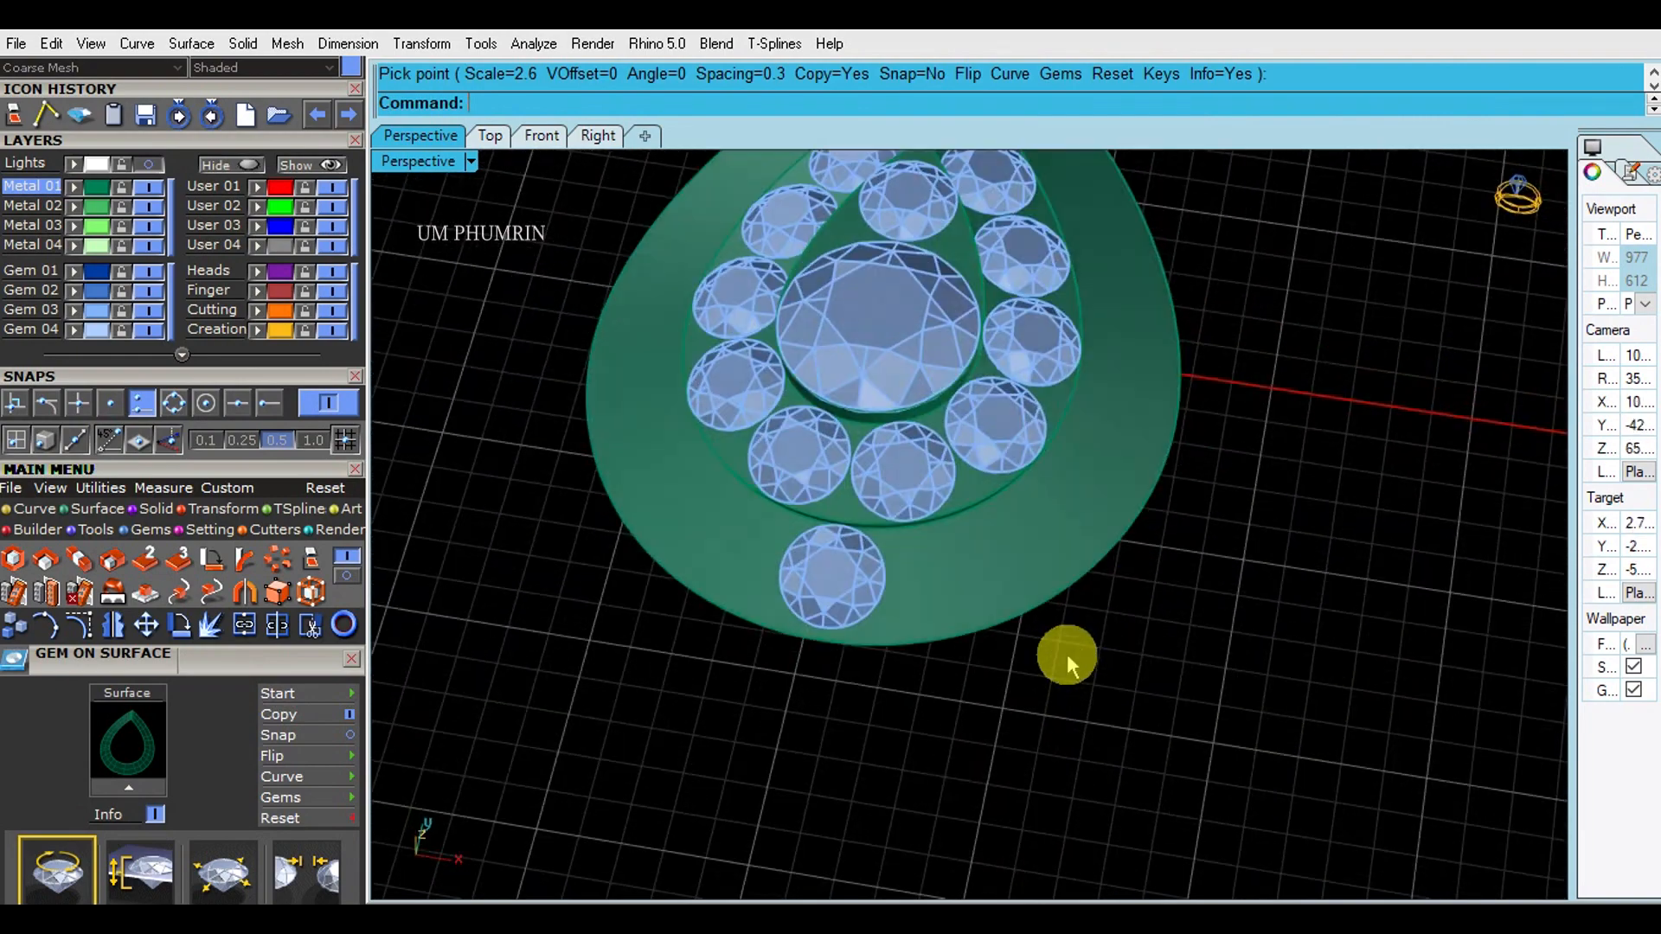
text(tractIsocurve)
key(Return)
click(938, 556)
click(705, 103)
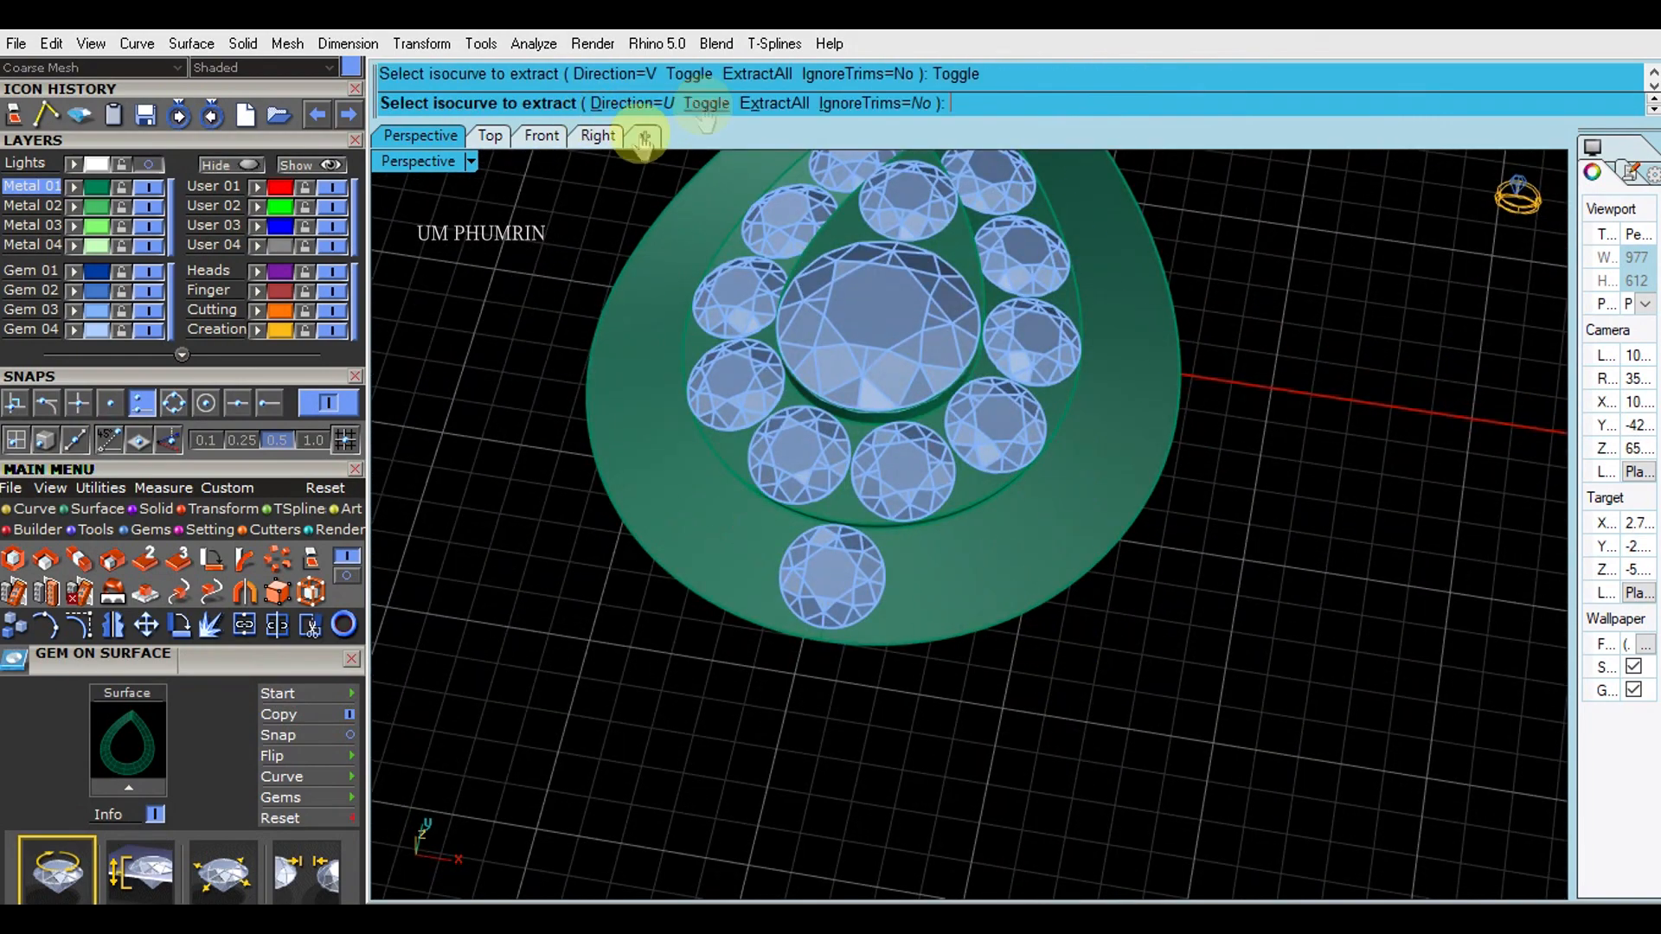
click(849, 582)
right_click(846, 582)
Step: Mirror the 2.6 mm gem from the rounded end across the origin toward the pointed end
right_drag(845, 582, 790, 574)
click(776, 502)
shift+right_drag(910, 554, 872, 552)
right_drag(872, 552, 822, 582)
text(MI)
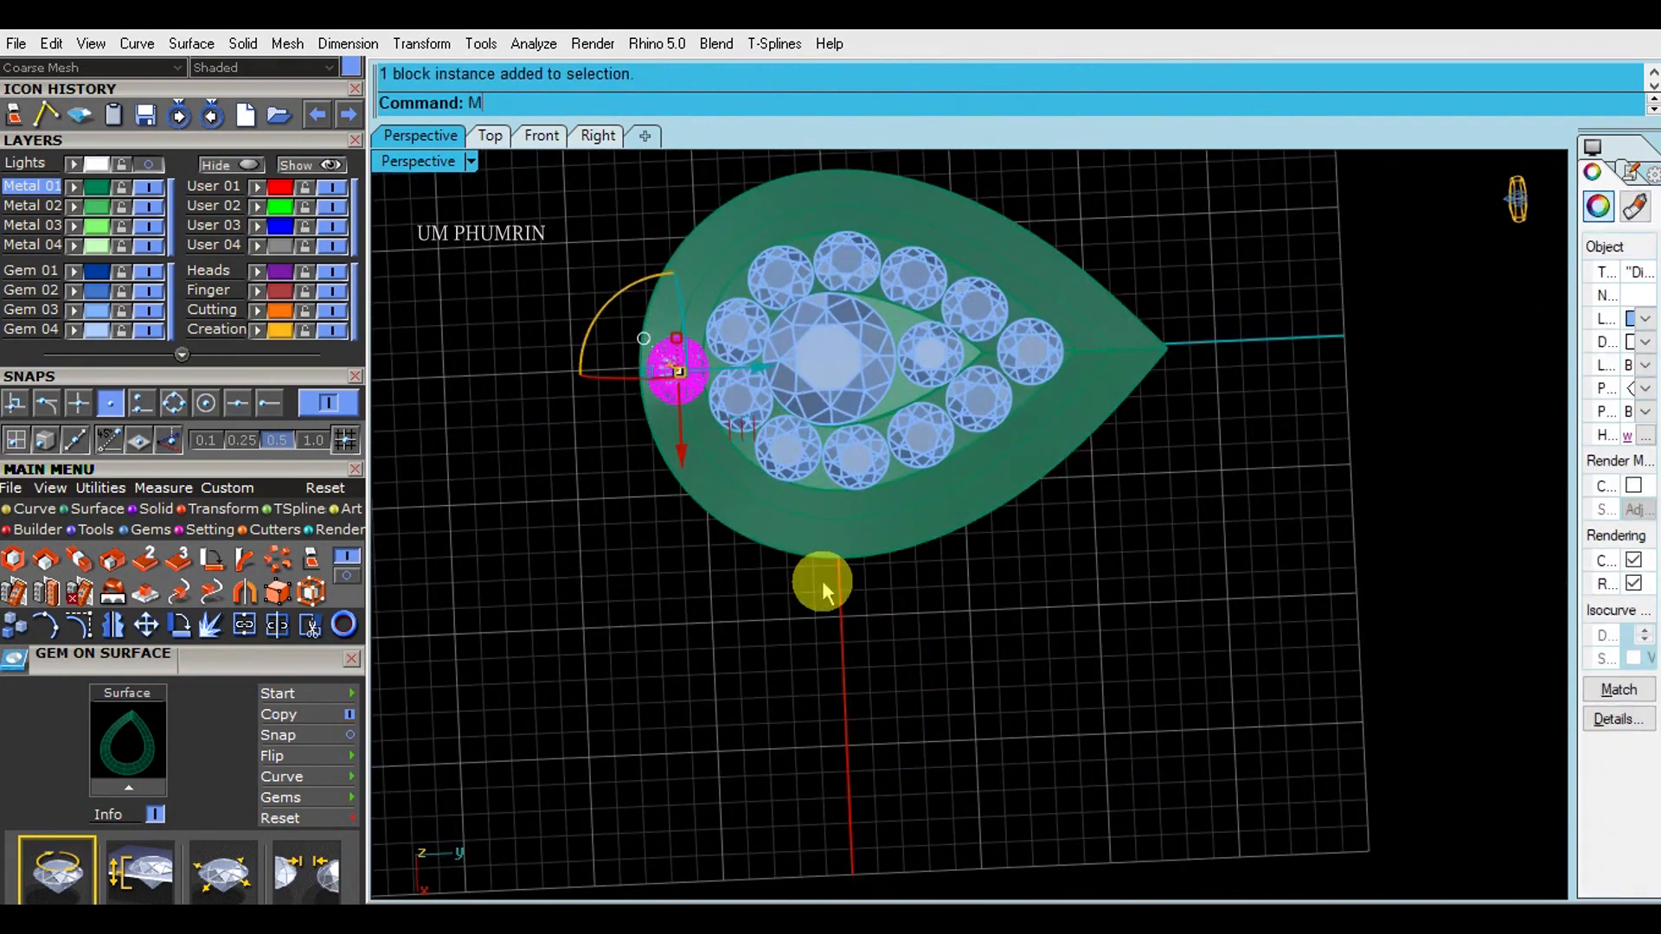
key(Return)
text(0)
key(Return)
key(Escape)
Step: Select only the mirrored gem and move it outward onto the sloped border near the teardrop's tip
shift+right_drag(973, 318, 945, 376)
drag(919, 221, 1041, 523)
right_drag(1030, 519, 873, 469)
scroll(1060, 411, up, 4)
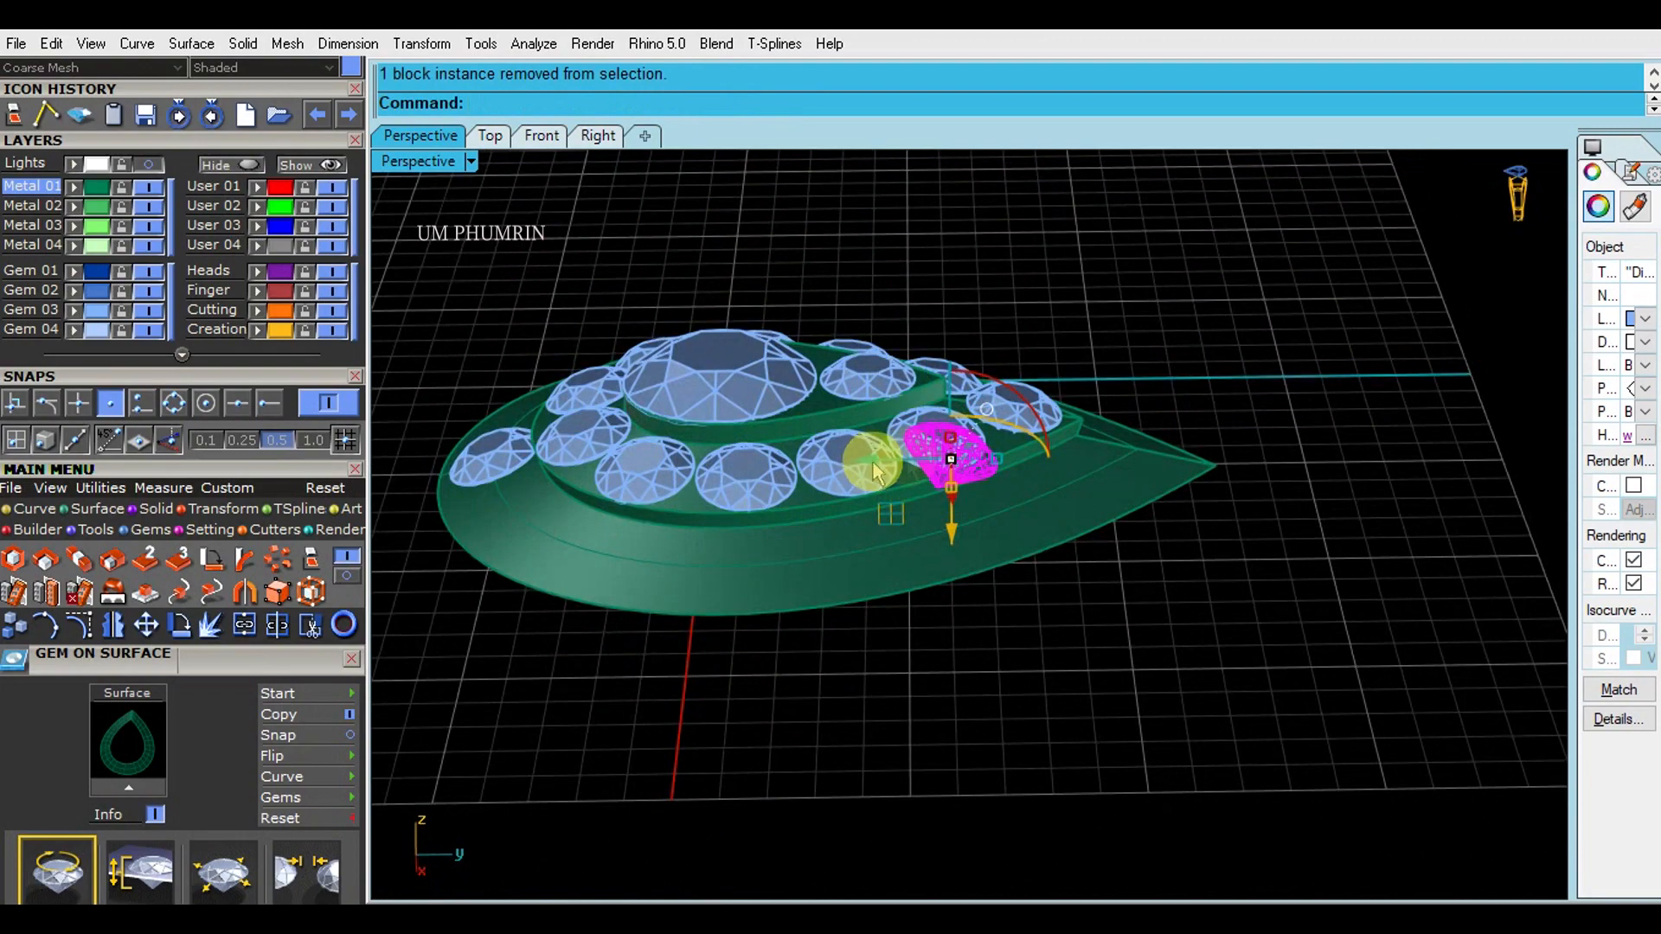
drag(1048, 460, 1046, 461)
scroll(1045, 461, up, 3)
right_drag(1046, 485, 1042, 359)
scroll(1053, 585, up, 6)
drag(962, 567, 999, 565)
Step: Rotate the tip gem in the side view so its girdle follows the slope of the border surface
click(542, 135)
click(591, 140)
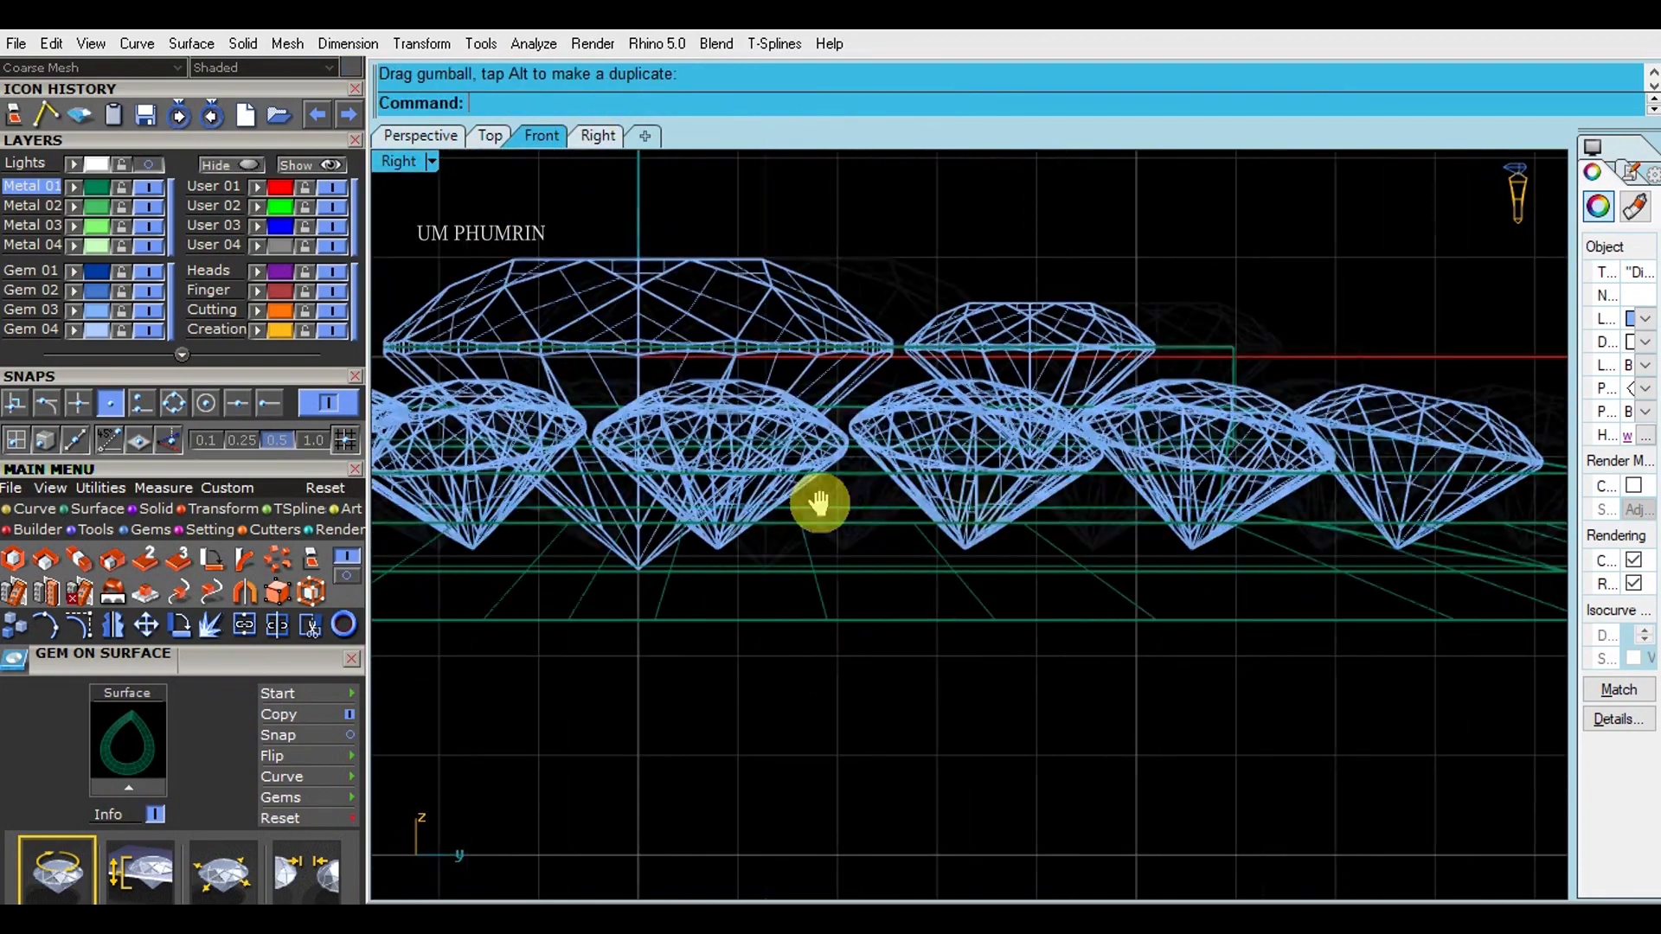
scroll(952, 502, up, 3)
scroll(952, 510, up, 2)
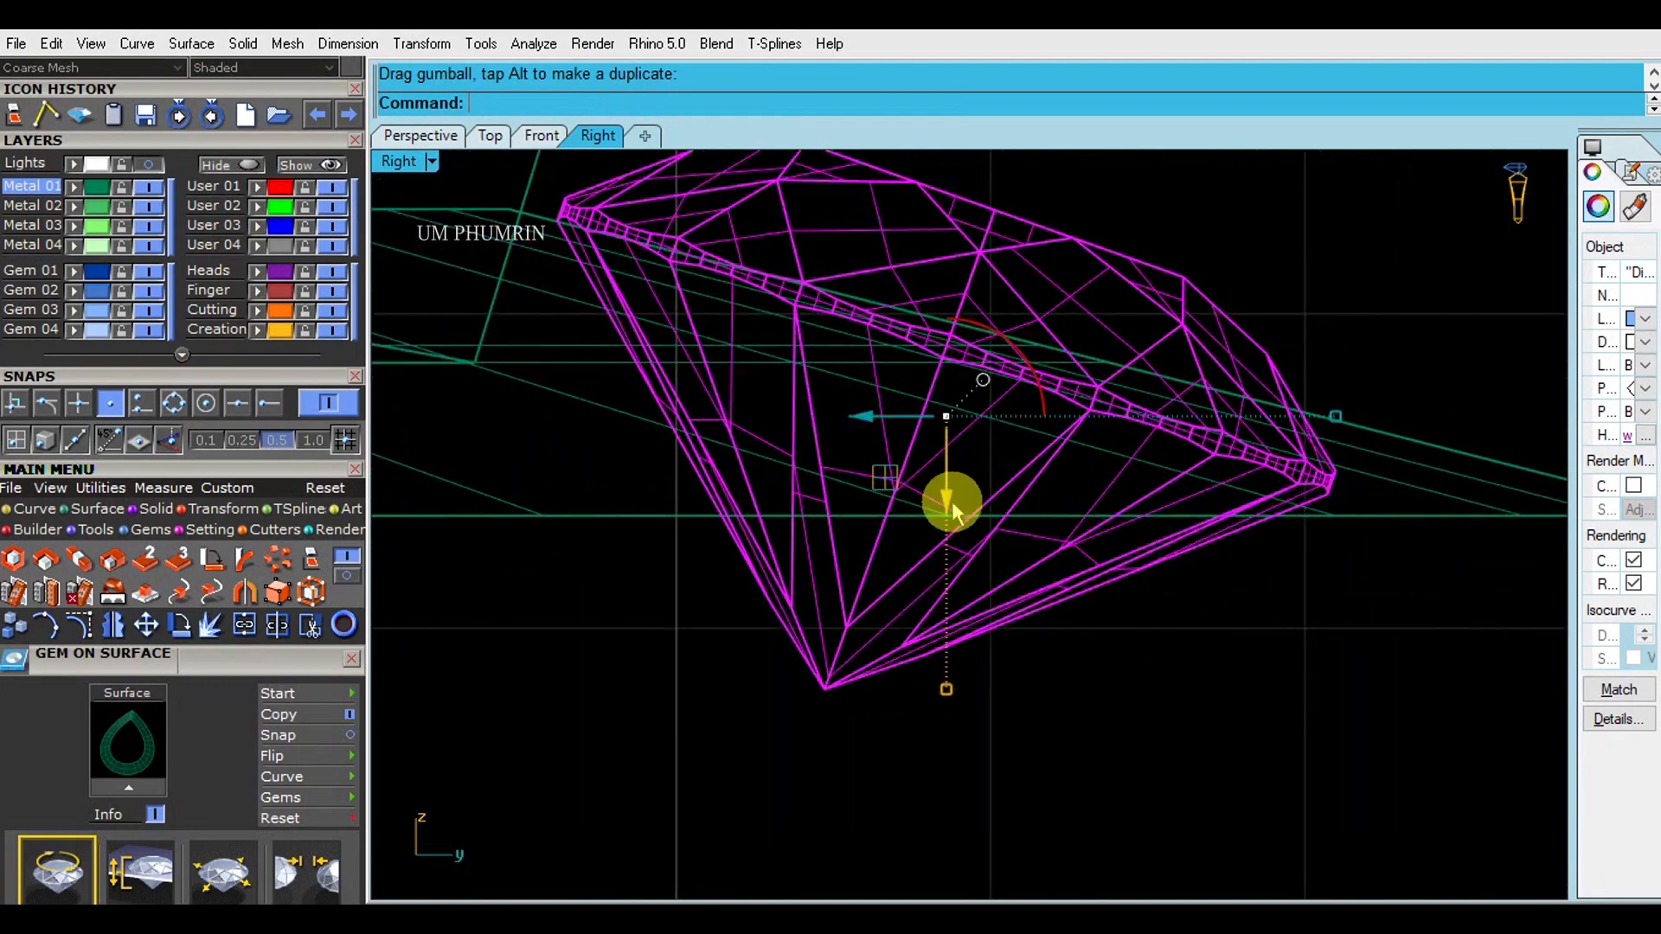
text(otate)
key(Return)
click(735, 269)
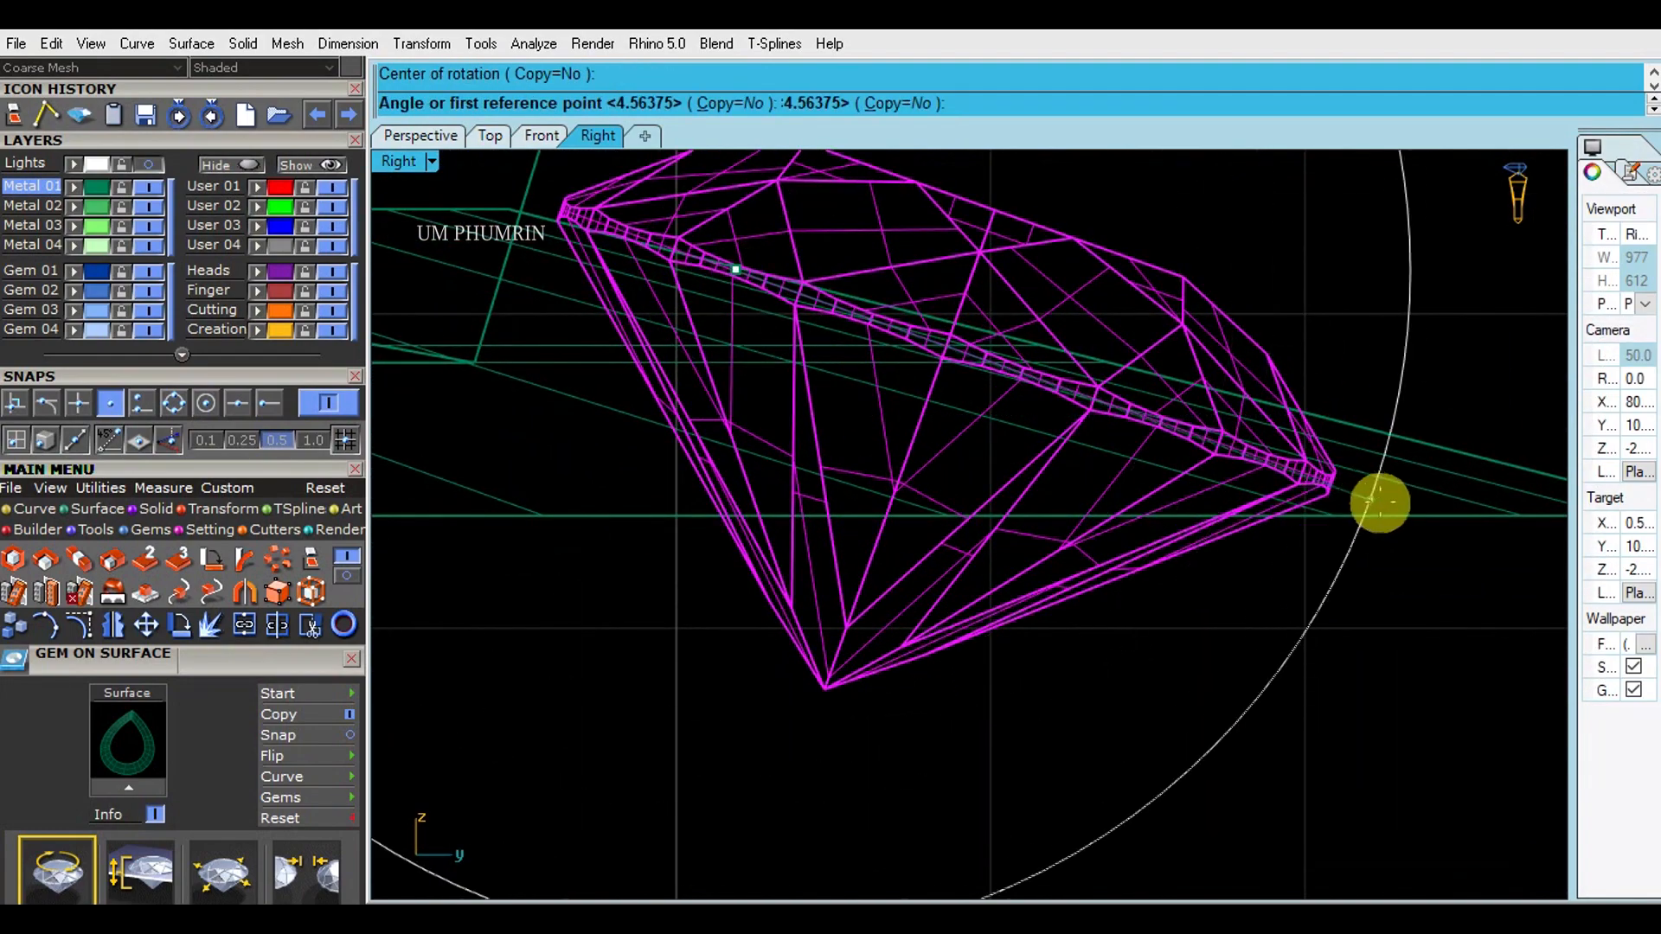
click(1388, 501)
click(1393, 445)
Step: Fine-tune the tip gem's tilt in the side view, rotating it about its outer girdle edge
scroll(1056, 389, down, 2)
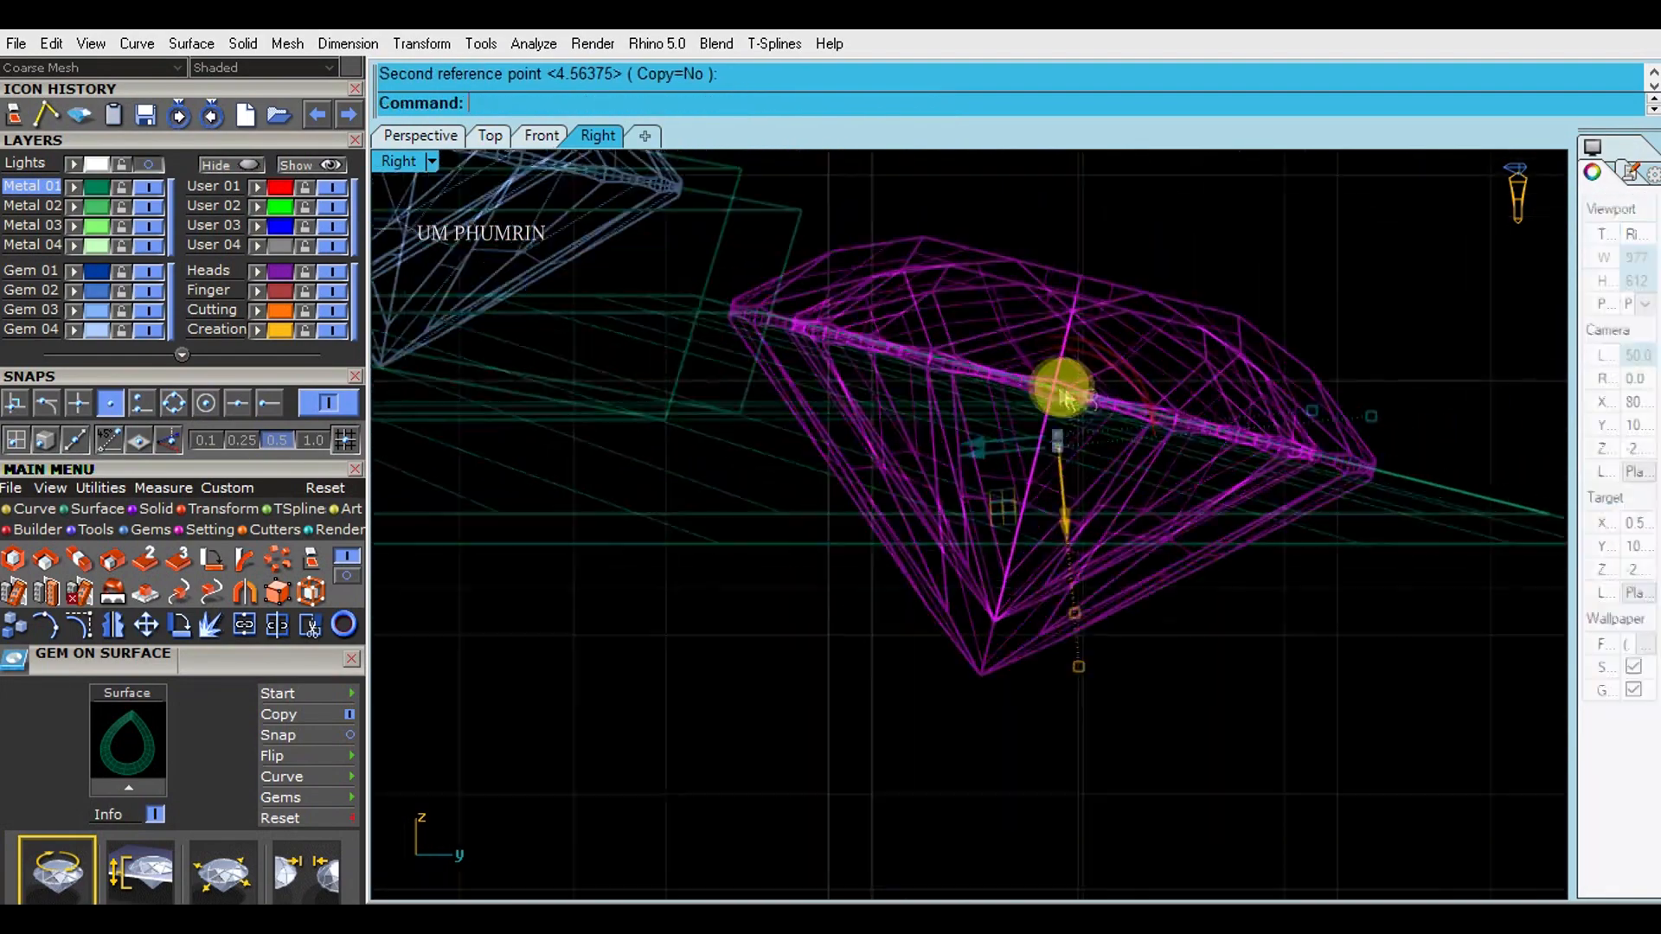
scroll(1276, 446, up, 2)
right_click(1355, 470)
click(1348, 466)
scroll(620, 276, up, 8)
click(538, 272)
click(558, 267)
Step: Examine the gem placement on the pendant in the perspective and plan views
click(419, 136)
scroll(1146, 406, up, 5)
scroll(606, 252, up, 3)
key(ctrl+F1)
scroll(723, 304, down, 8)
key(ctrl+a)
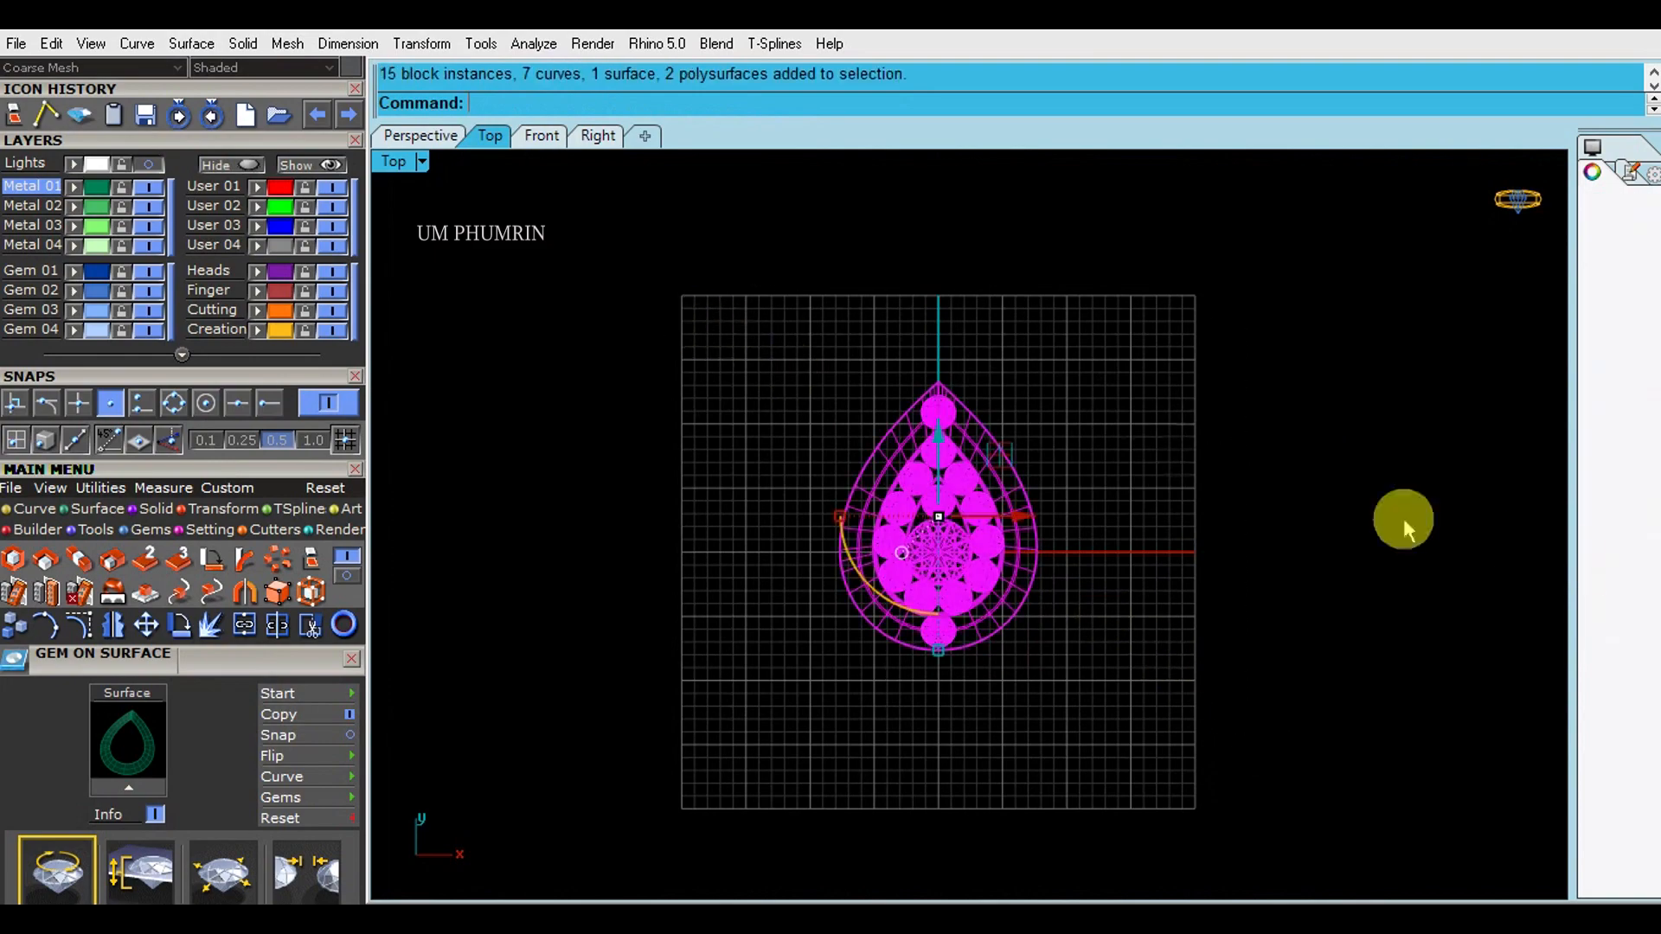
key(Escape)
click(422, 136)
scroll(1116, 464, down, 4)
scroll(865, 554, up, 5)
scroll(865, 571, up, 2)
Step: Start Gem on Curve on the extracted U isocurve and orient the gems to the sloped surface with the Object direction
click(868, 580)
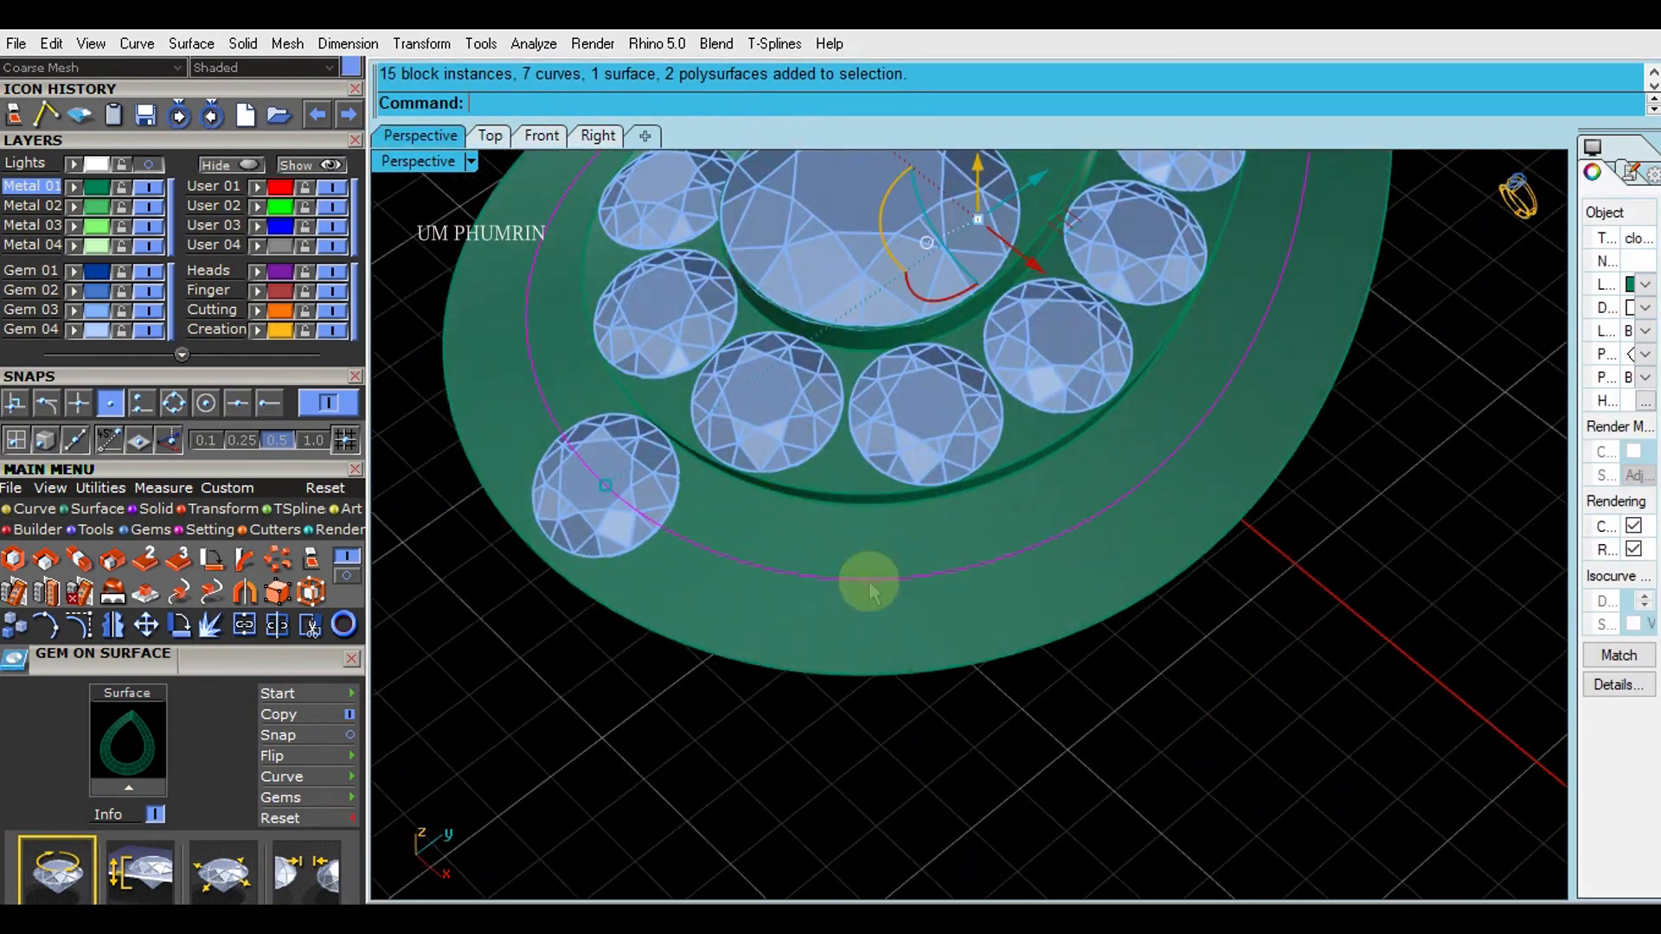
text(gc)
key(Return)
scroll(260, 390, down, 5)
click(303, 312)
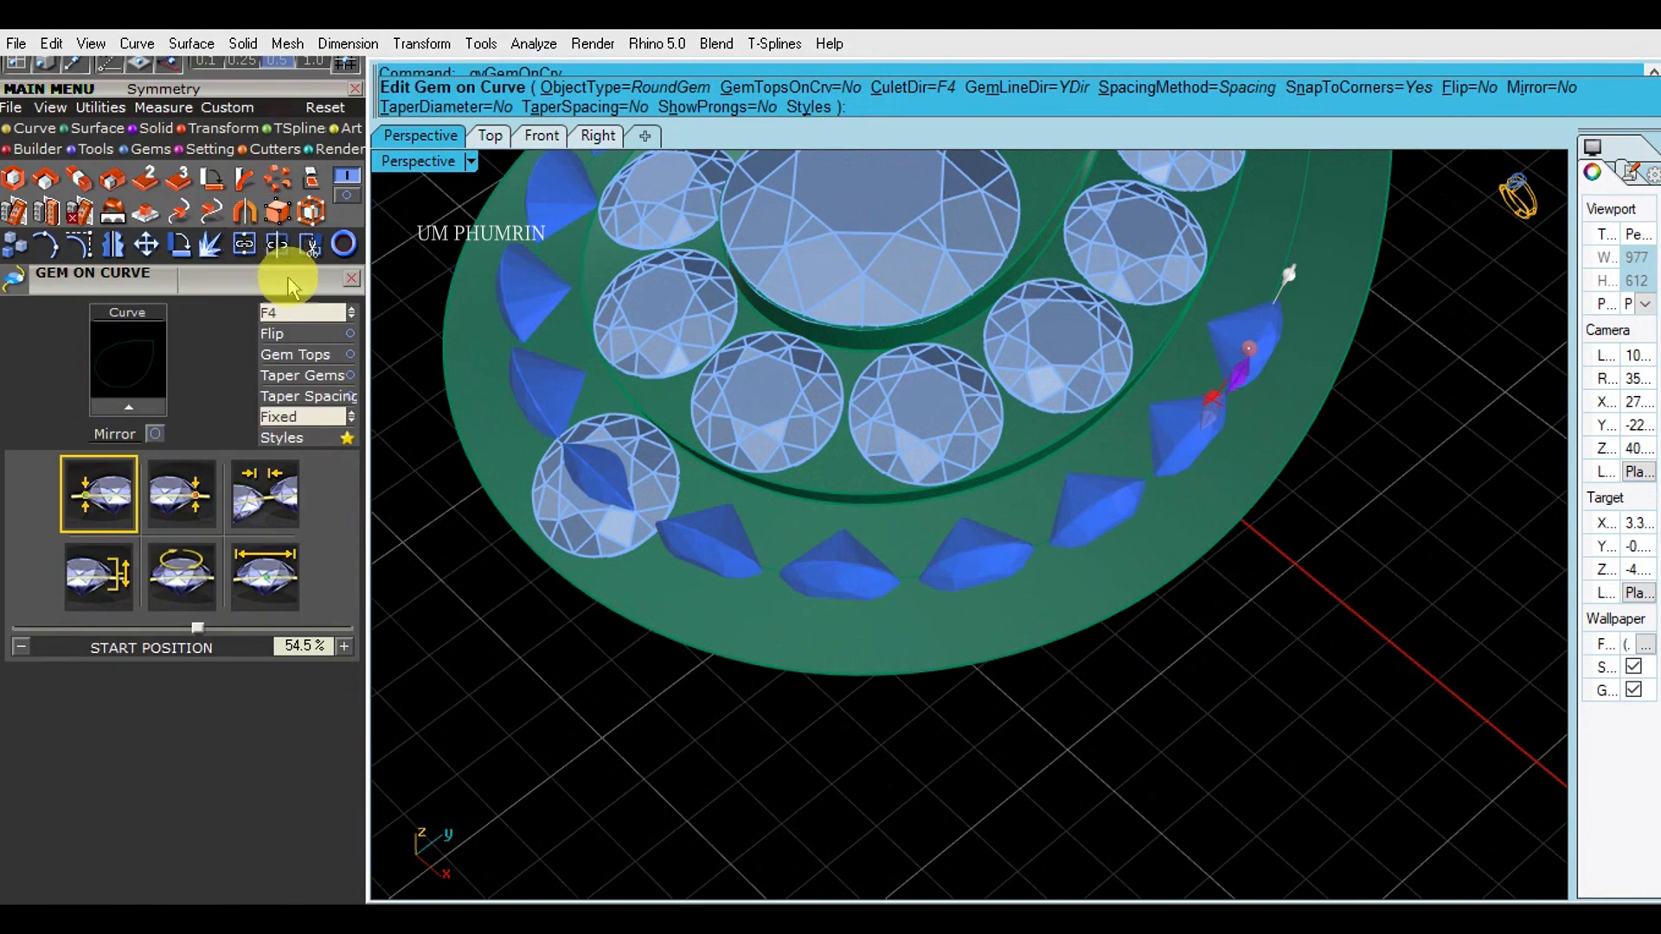
click(320, 329)
click(749, 627)
Step: Set the gem row's start size to 2.55 mm, accept the row, and delete the item overlapping the original bottom gem
click(257, 495)
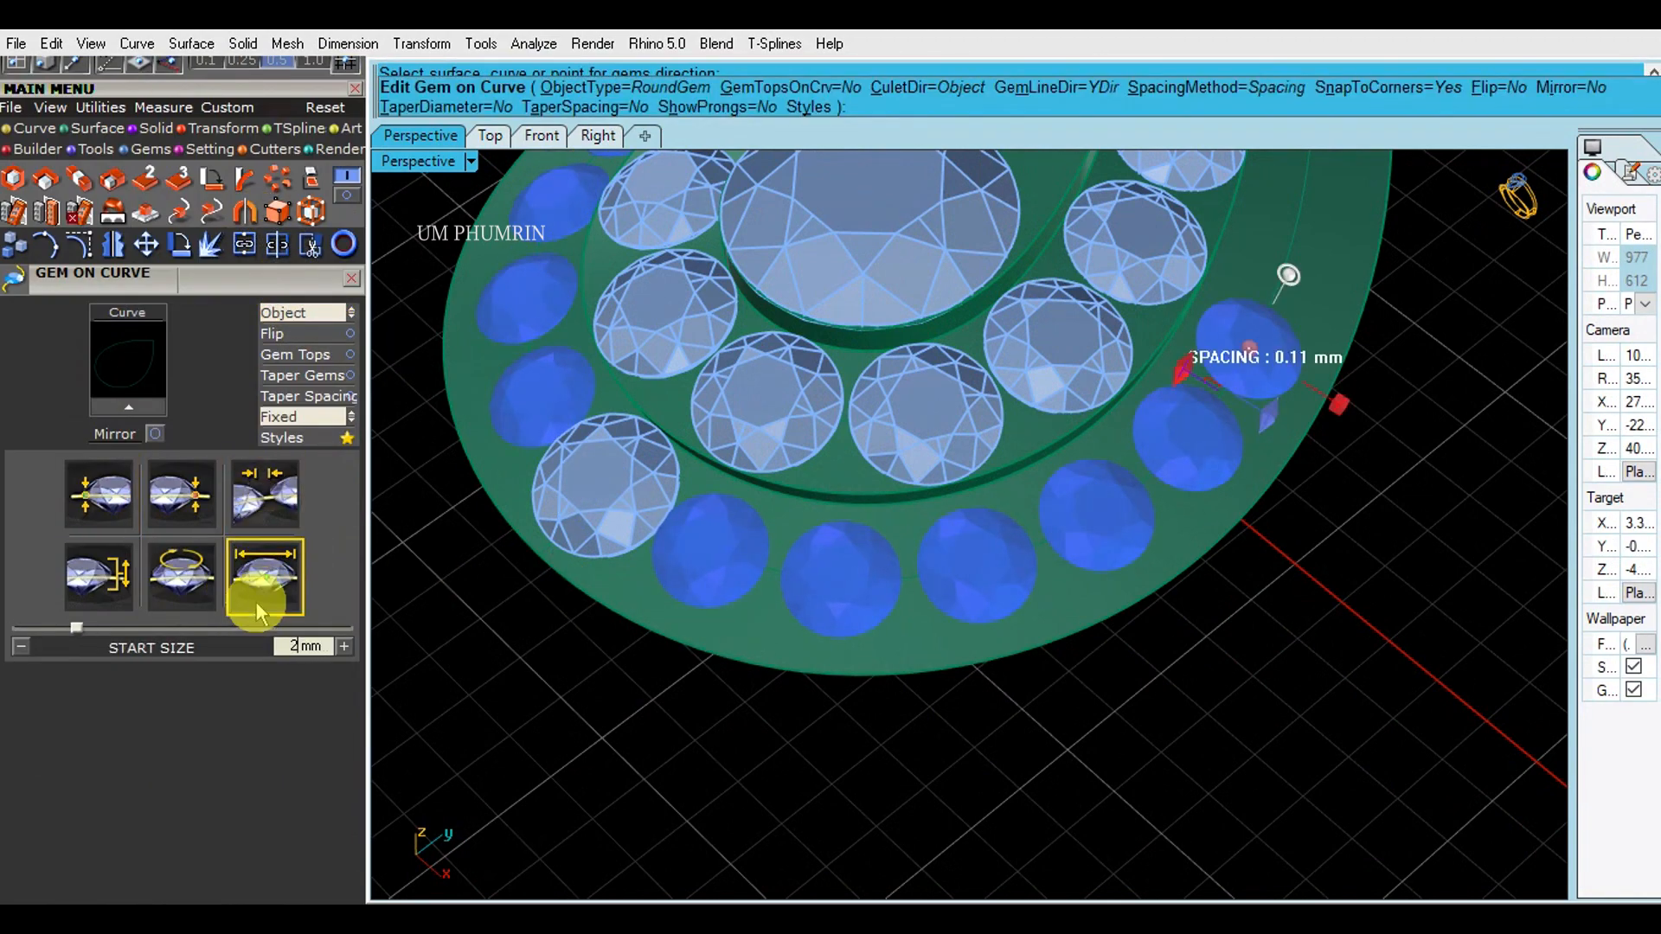
text(.5)
right_drag(856, 575, 969, 539)
right_click(968, 539)
click(696, 644)
click(768, 705)
key(Delete)
Step: Reopen the gem row for editing and set its end position to about 9.7% and start position to about 43.9%
scroll(861, 597, down, 2)
click(859, 642)
double_click(859, 642)
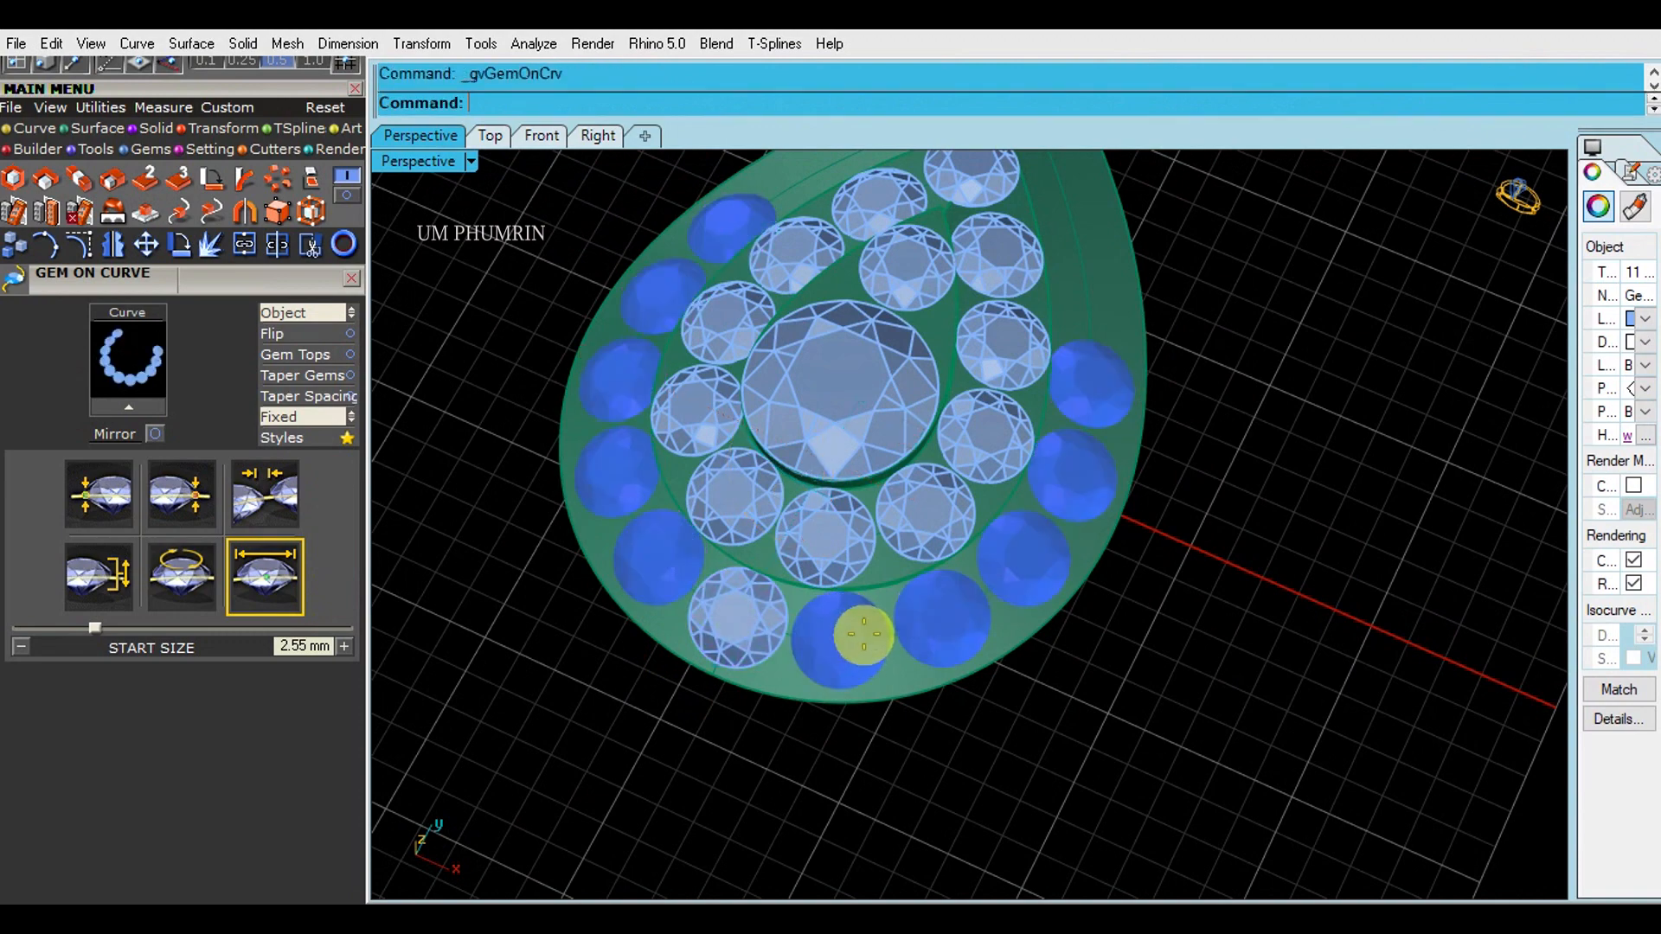
drag(744, 253, 1073, 217)
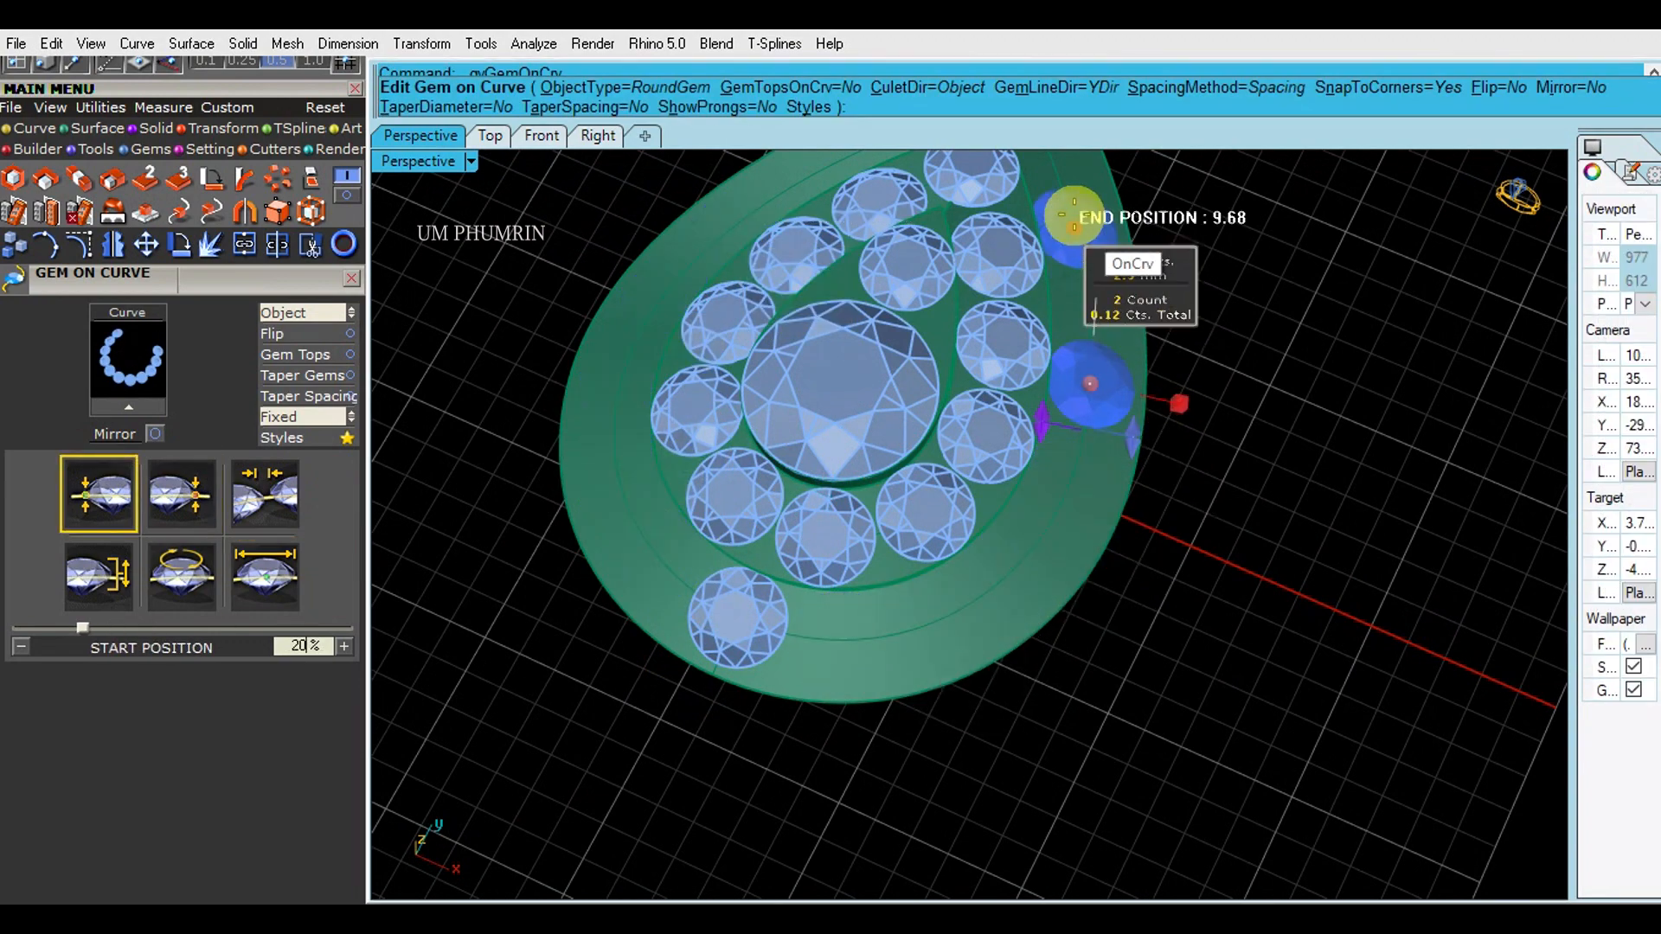
drag(1092, 384, 843, 647)
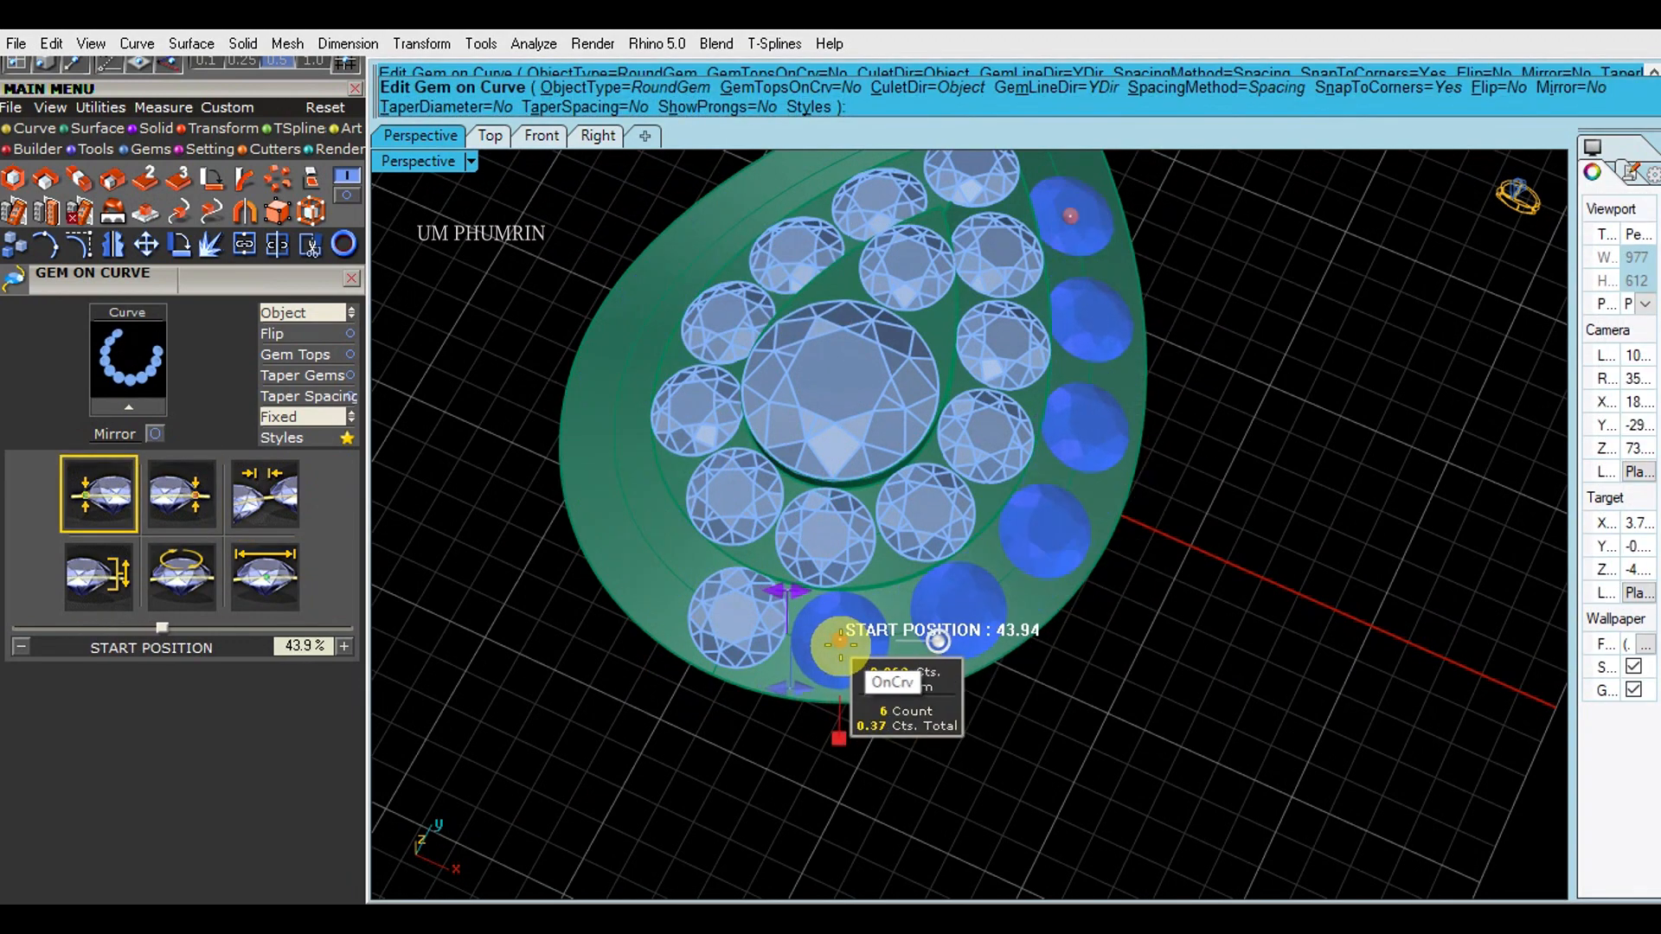
scroll(856, 638, up, 2)
Step: Switch the gem row's spacing method to Fixed and show its size setting
click(281, 491)
click(299, 417)
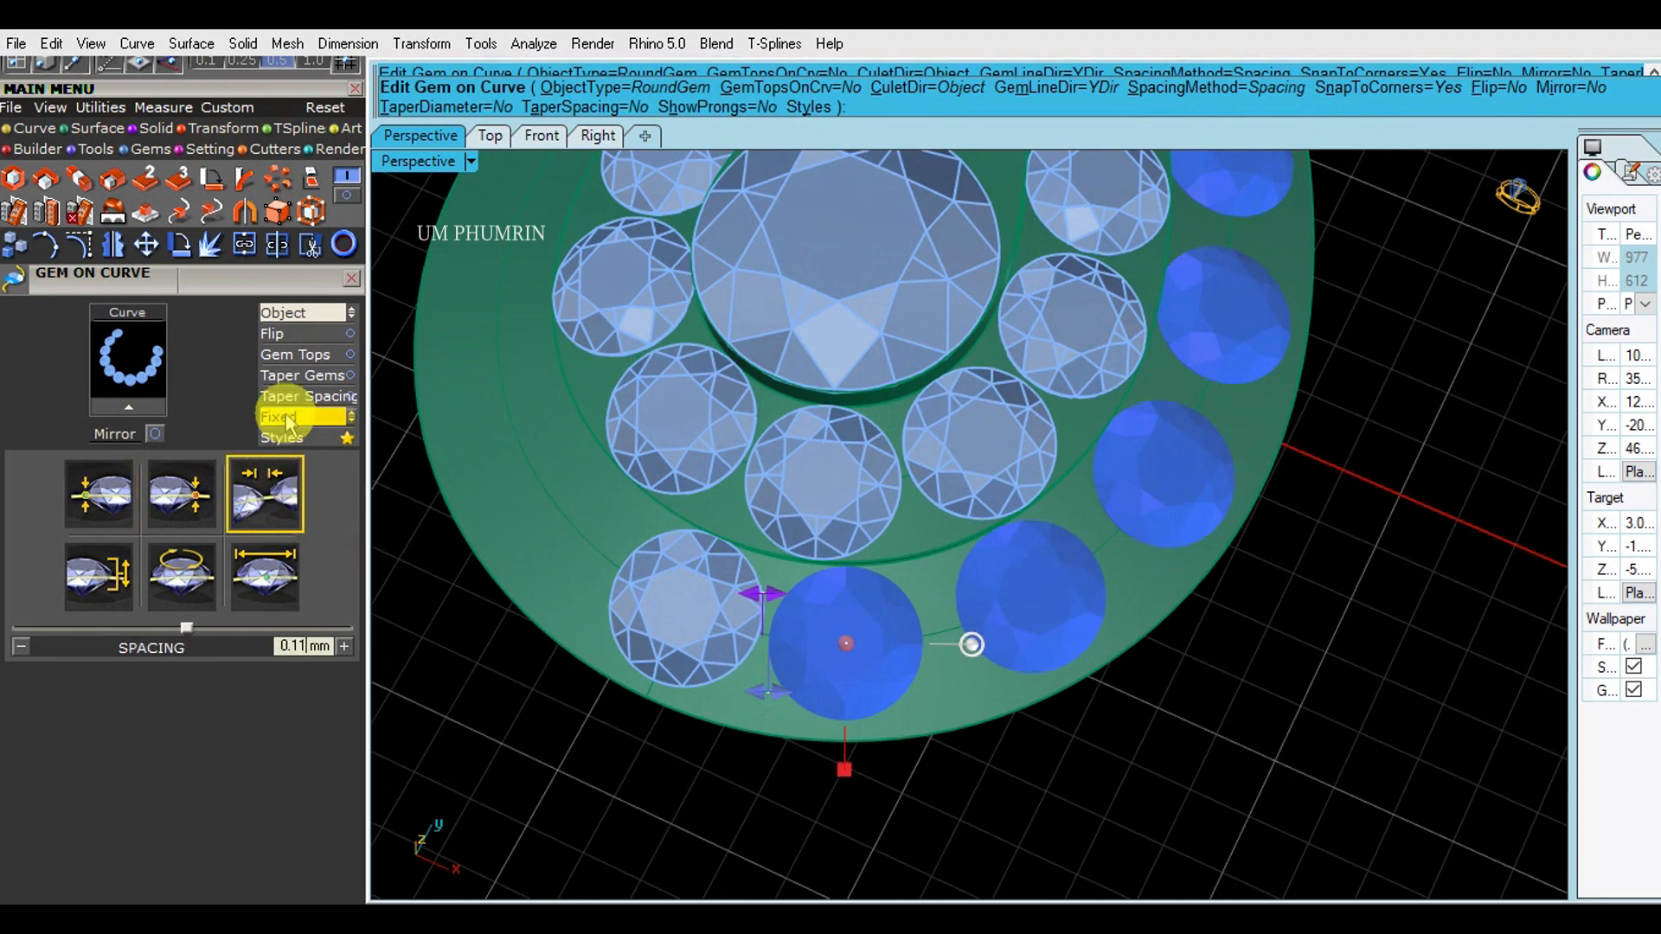
click(299, 417)
click(290, 562)
Step: Extend the gem row toward the teardrop's tip to an end position of about 2.6% and accept it
right_drag(865, 623, 857, 529)
scroll(857, 528, up, 4)
drag(799, 416, 990, 360)
scroll(982, 519, down, 5)
scroll(983, 519, down, 2)
right_drag(983, 519, 1203, 484)
scroll(822, 608, up, 3)
right_click(799, 702)
Step: Delete the separate 2.6 mm gem beside the start of the row at the rounded end
shift+right_drag(799, 702, 853, 647)
scroll(883, 603, up, 1)
click(851, 606)
key(Delete)
Step: Reopen the outer gem row for editing and extend its start position around the rounded end to about 49.9%
double_click(969, 662)
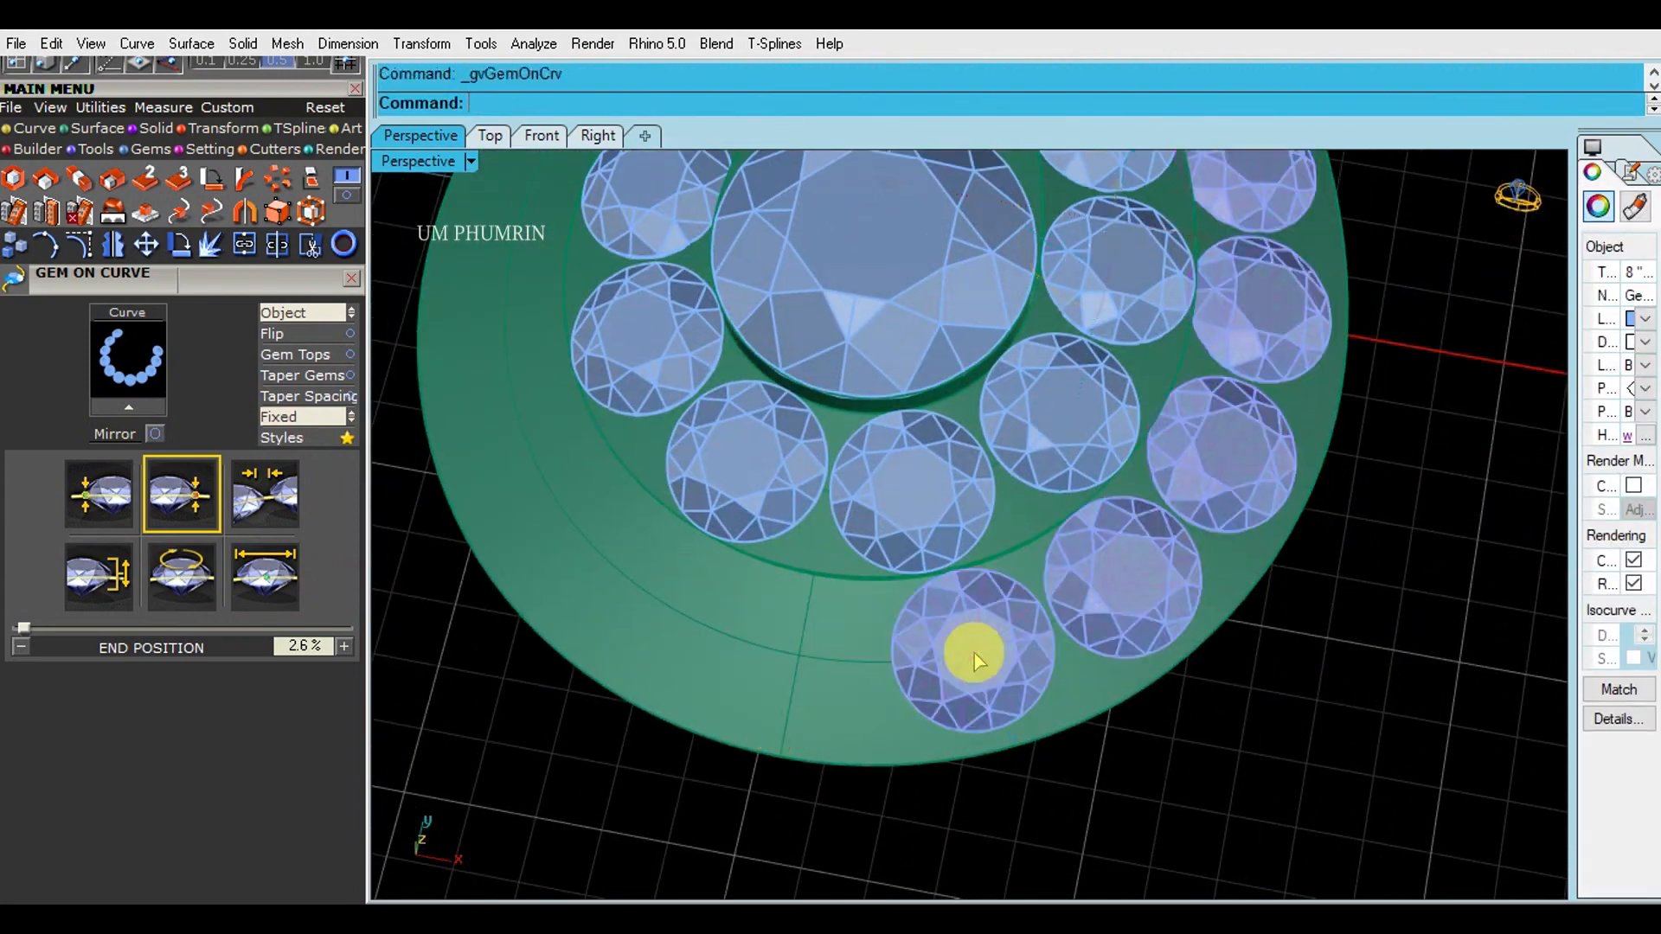
drag(974, 653, 776, 659)
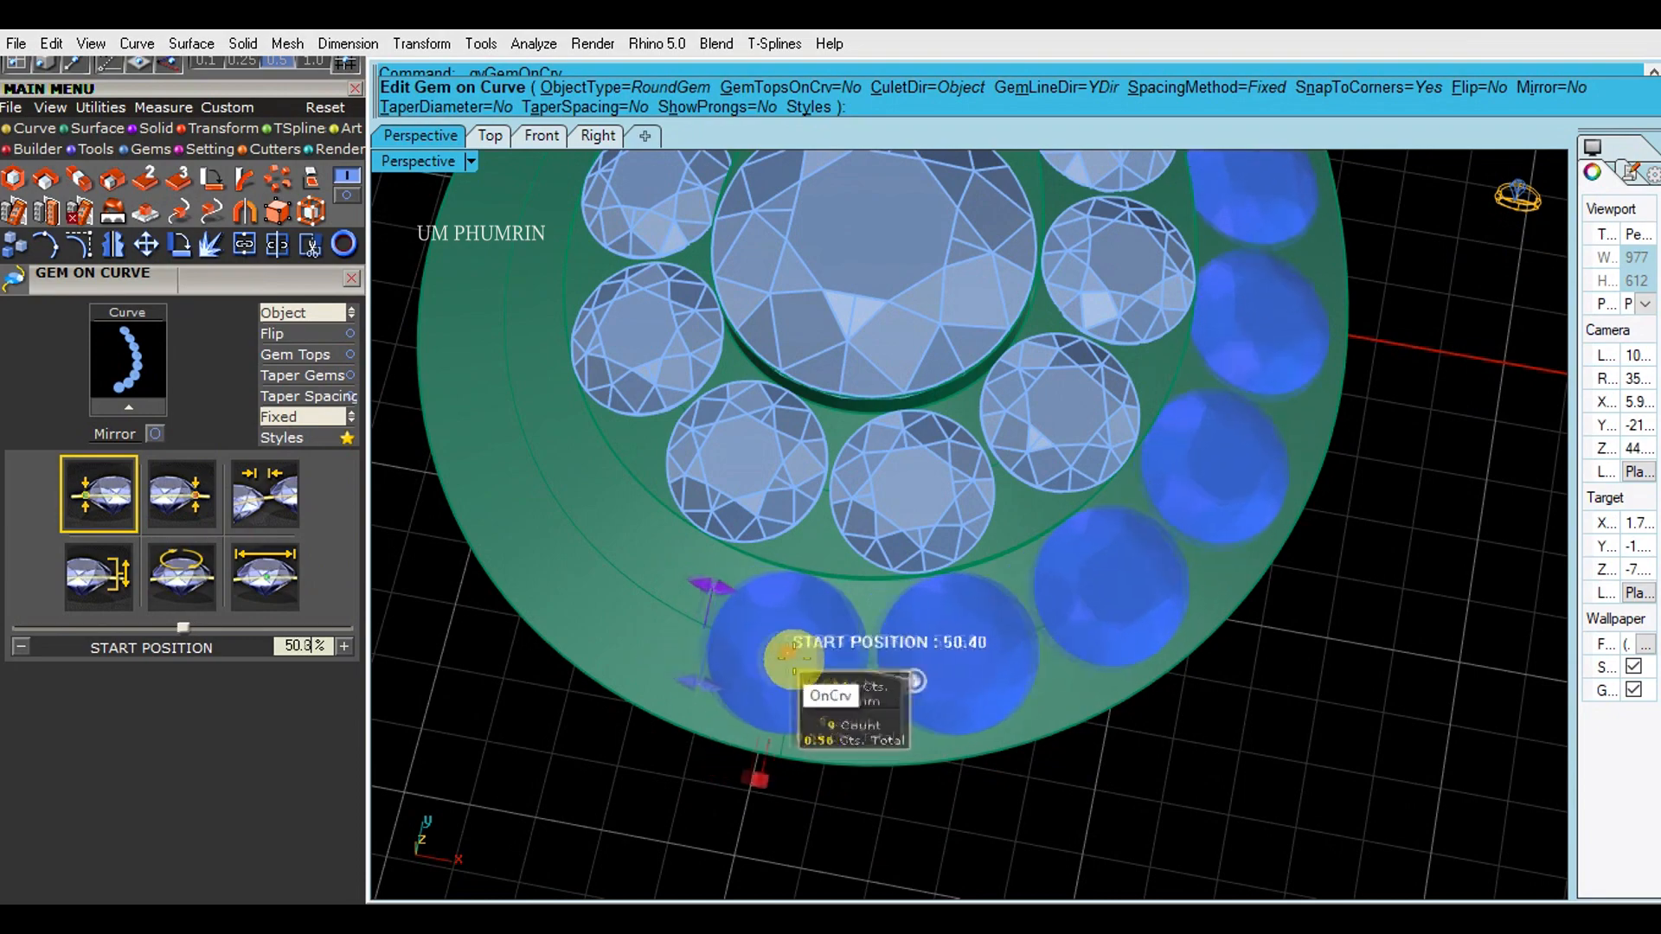
right_drag(795, 657, 804, 636)
drag(222, 264, 231, 519)
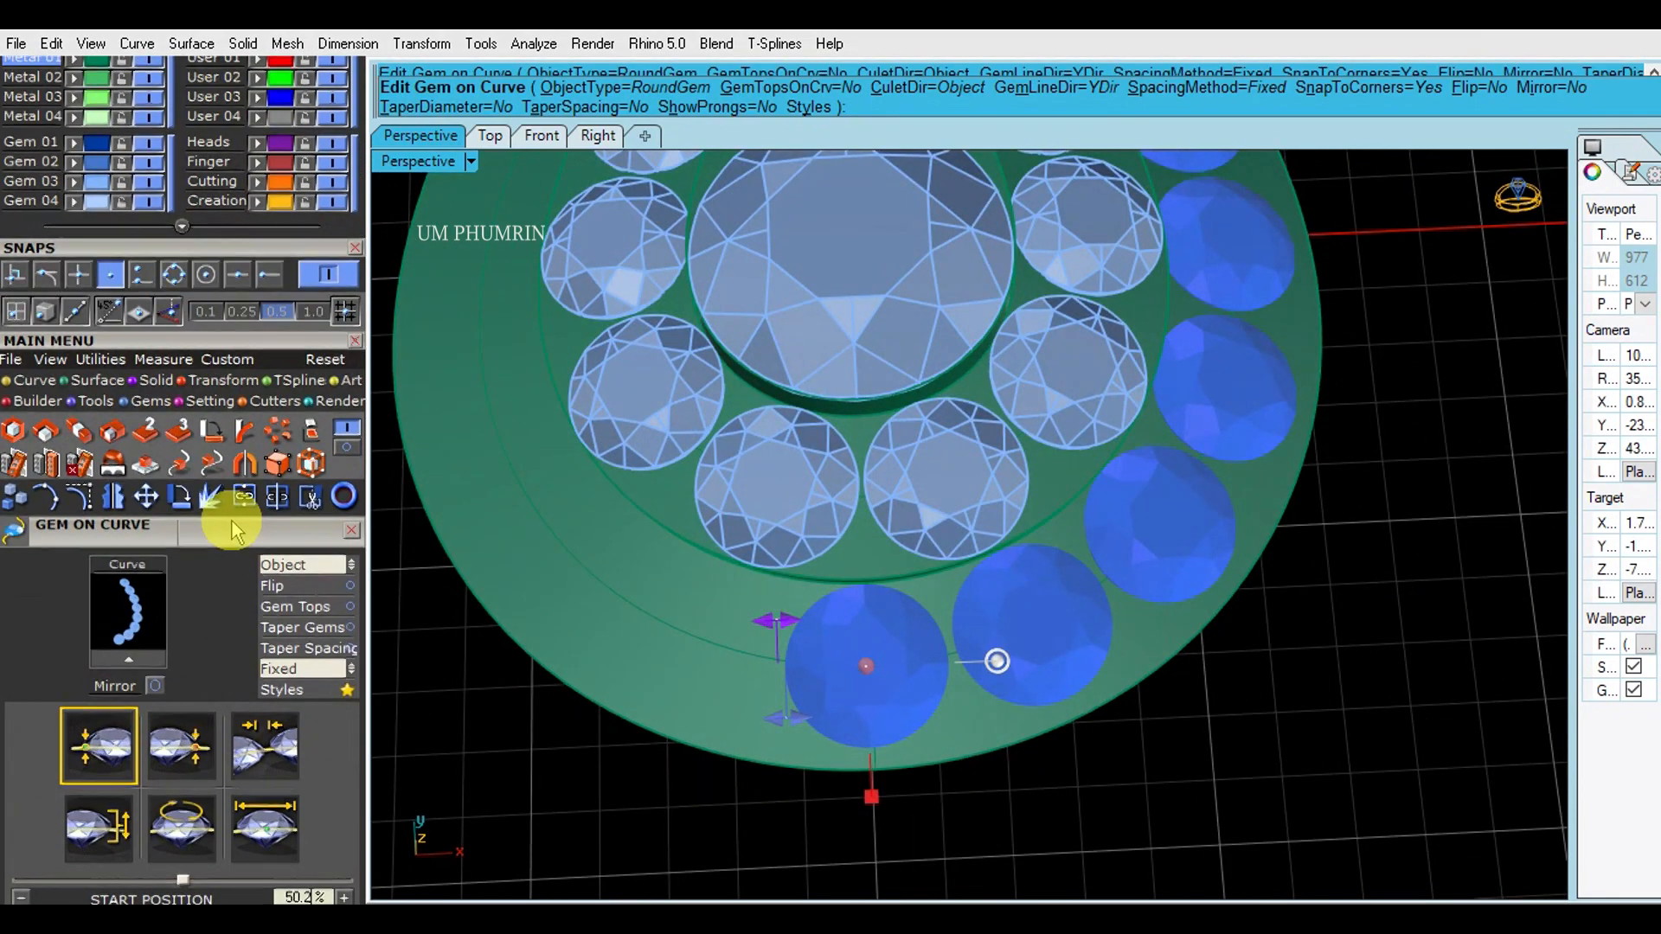
scroll(920, 679, up, 2)
click(487, 140)
scroll(960, 666, up, 10)
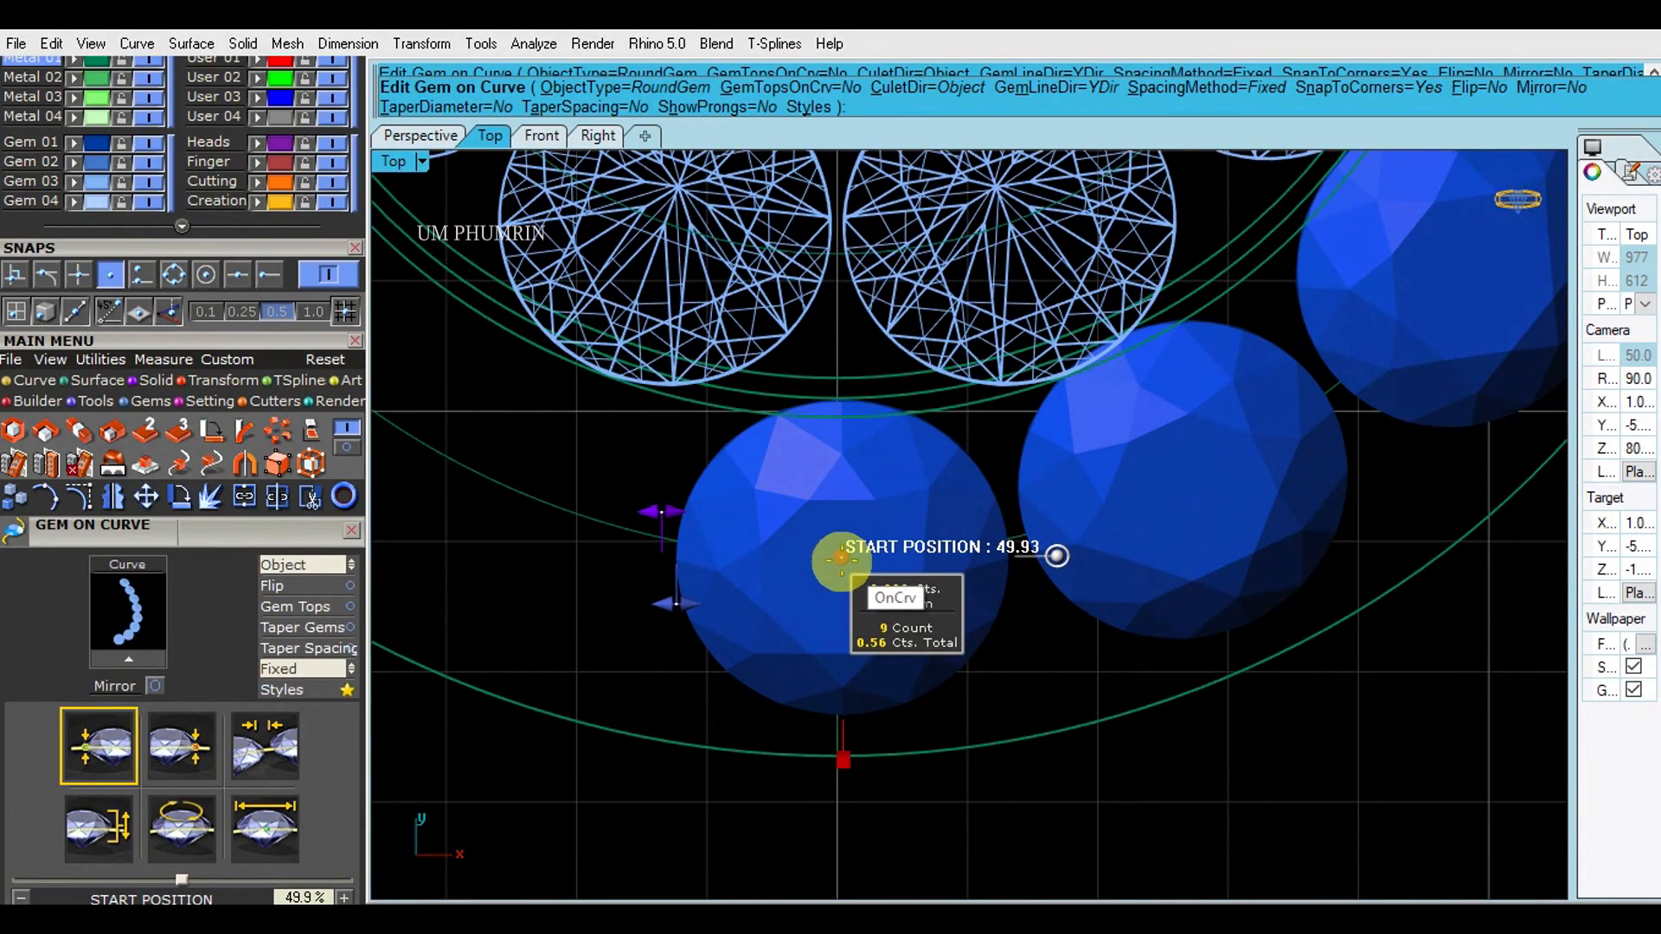
Step: Set the outer gem row's start position to about 47% and accept the row
scroll(865, 547, down, 11)
right_drag(1116, 355, 1088, 830)
scroll(919, 378, up, 7)
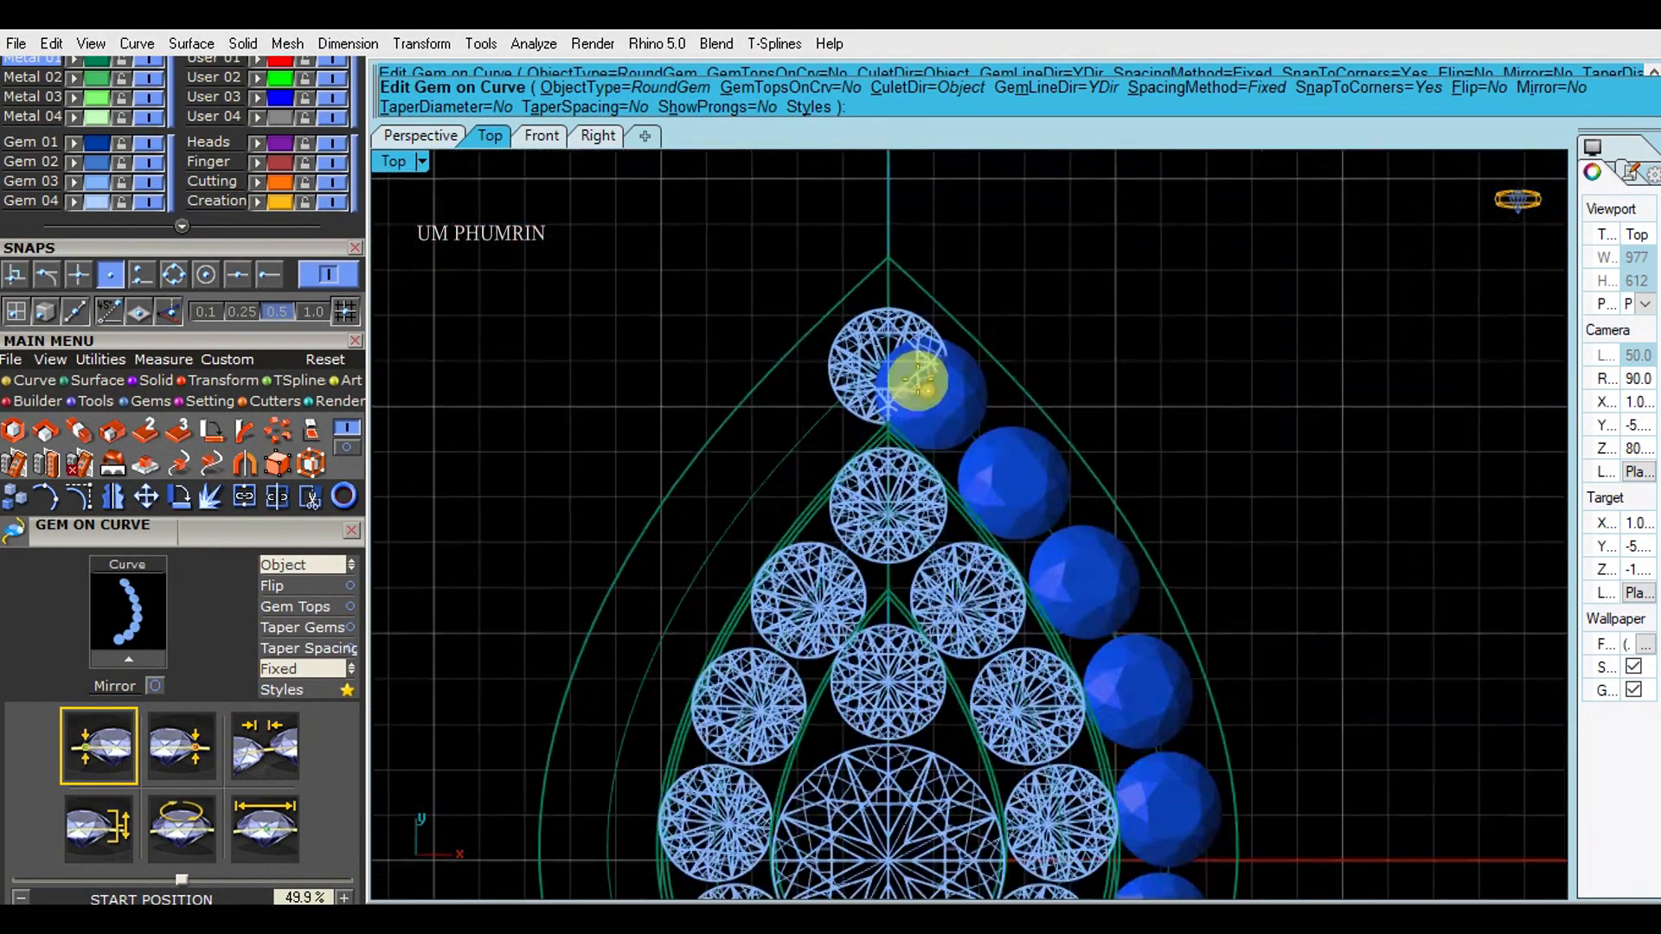
scroll(964, 464, down, 6)
scroll(890, 648, up, 10)
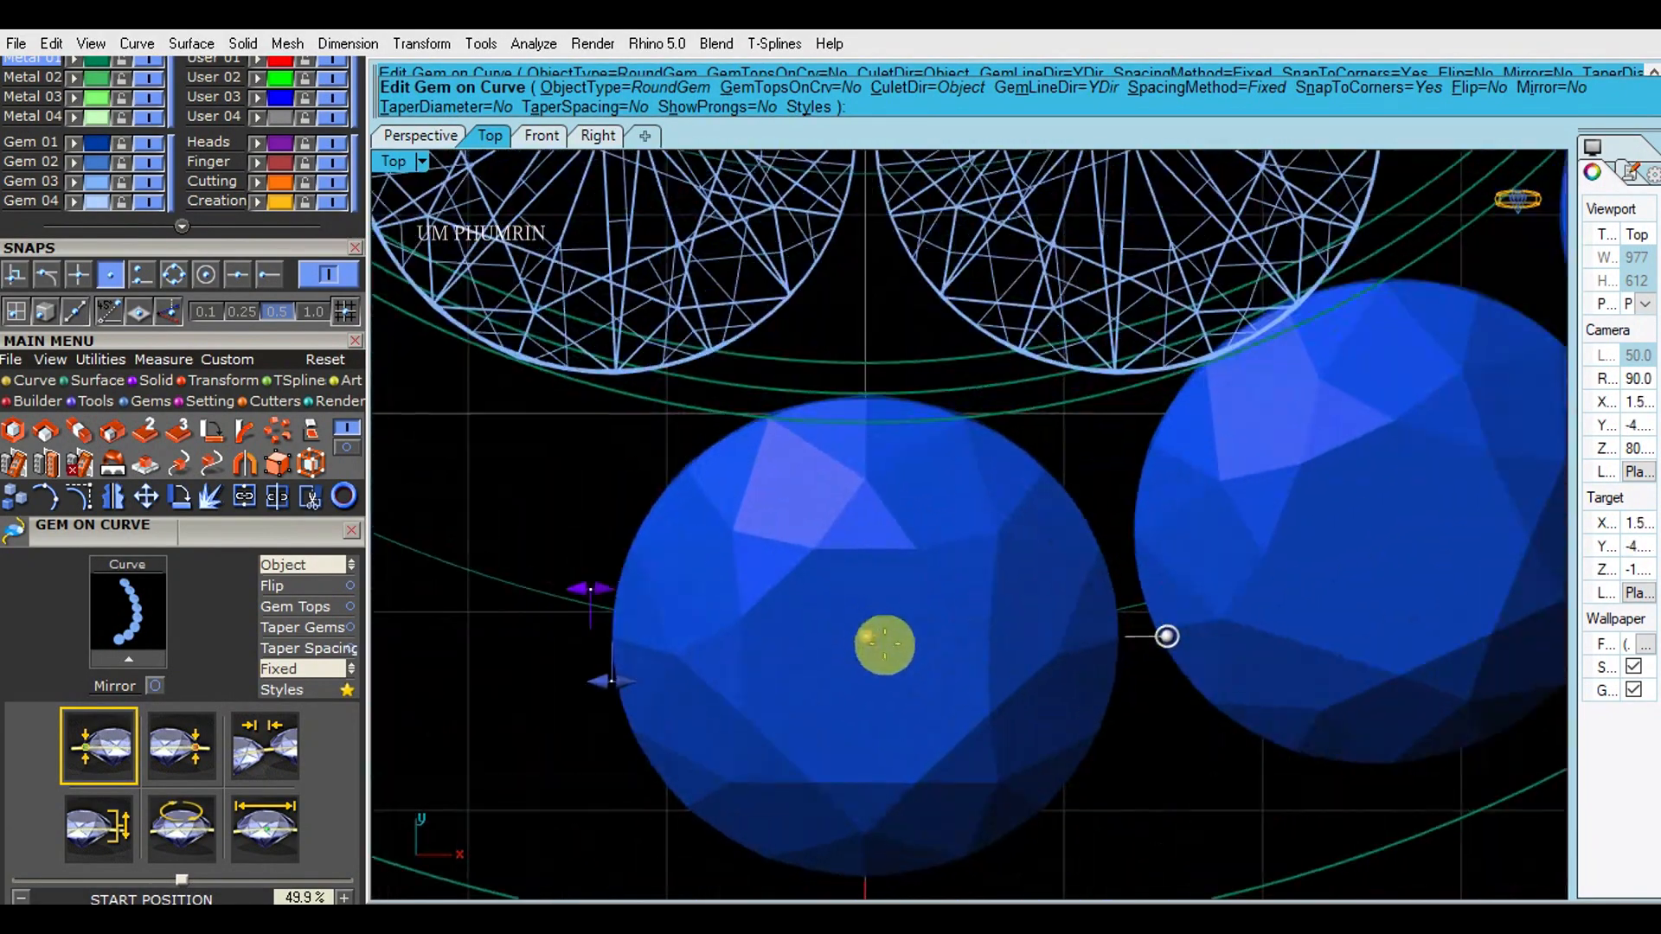
drag(943, 634, 1133, 629)
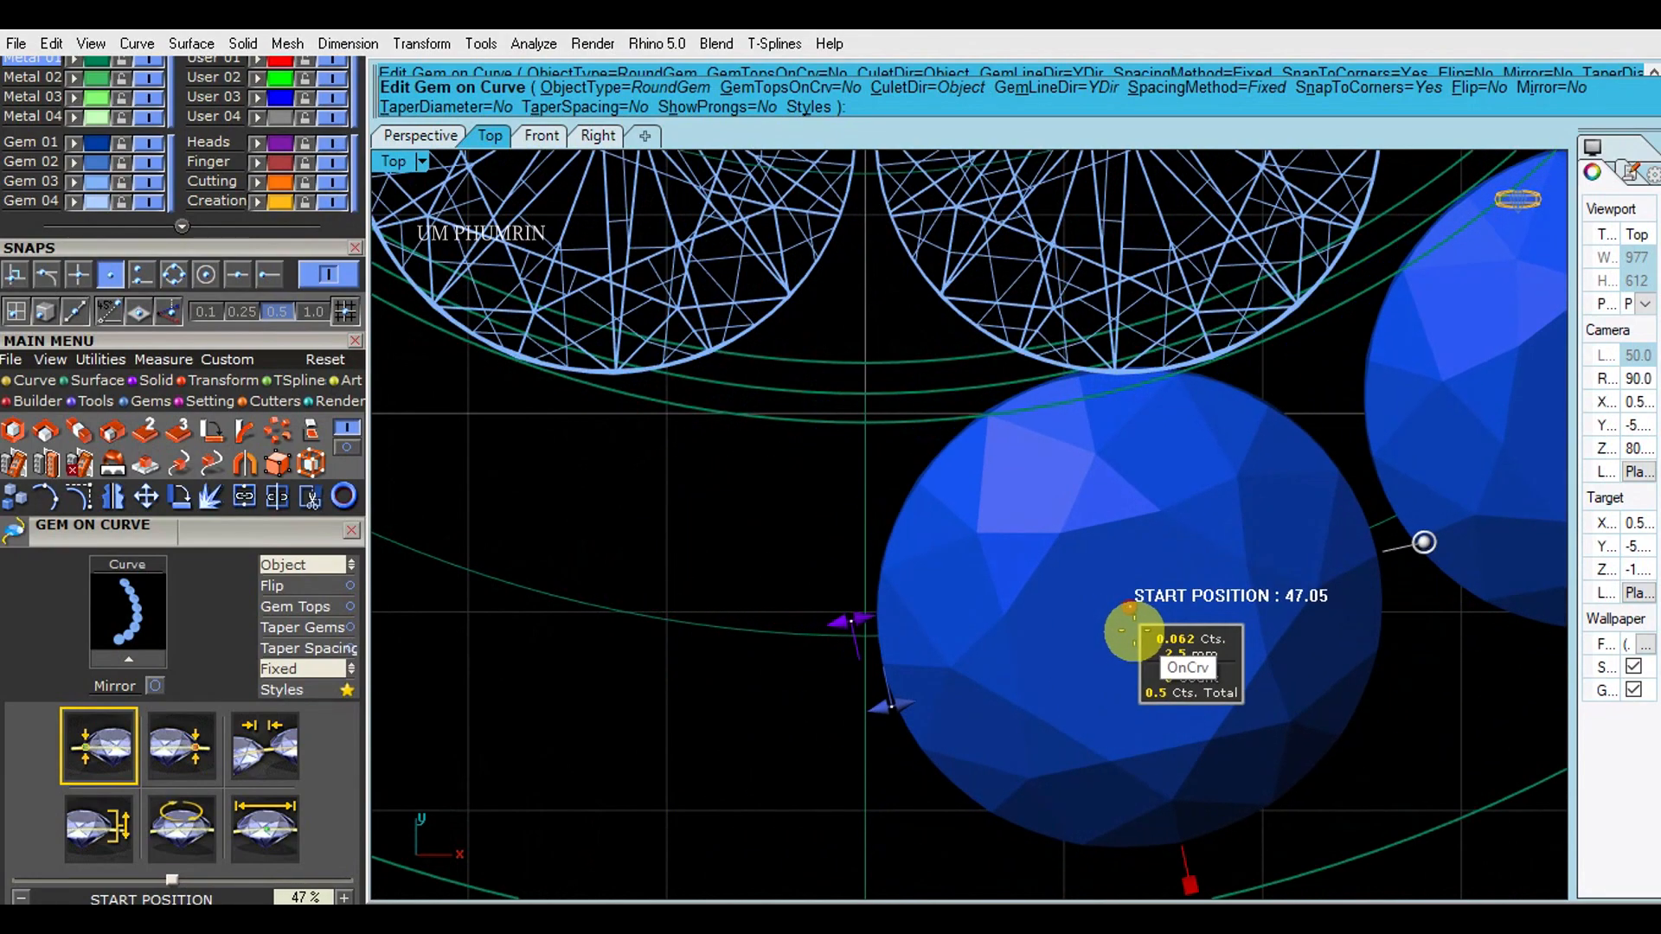
scroll(1116, 623, down, 8)
scroll(1041, 370, up, 6)
scroll(1040, 369, up, 5)
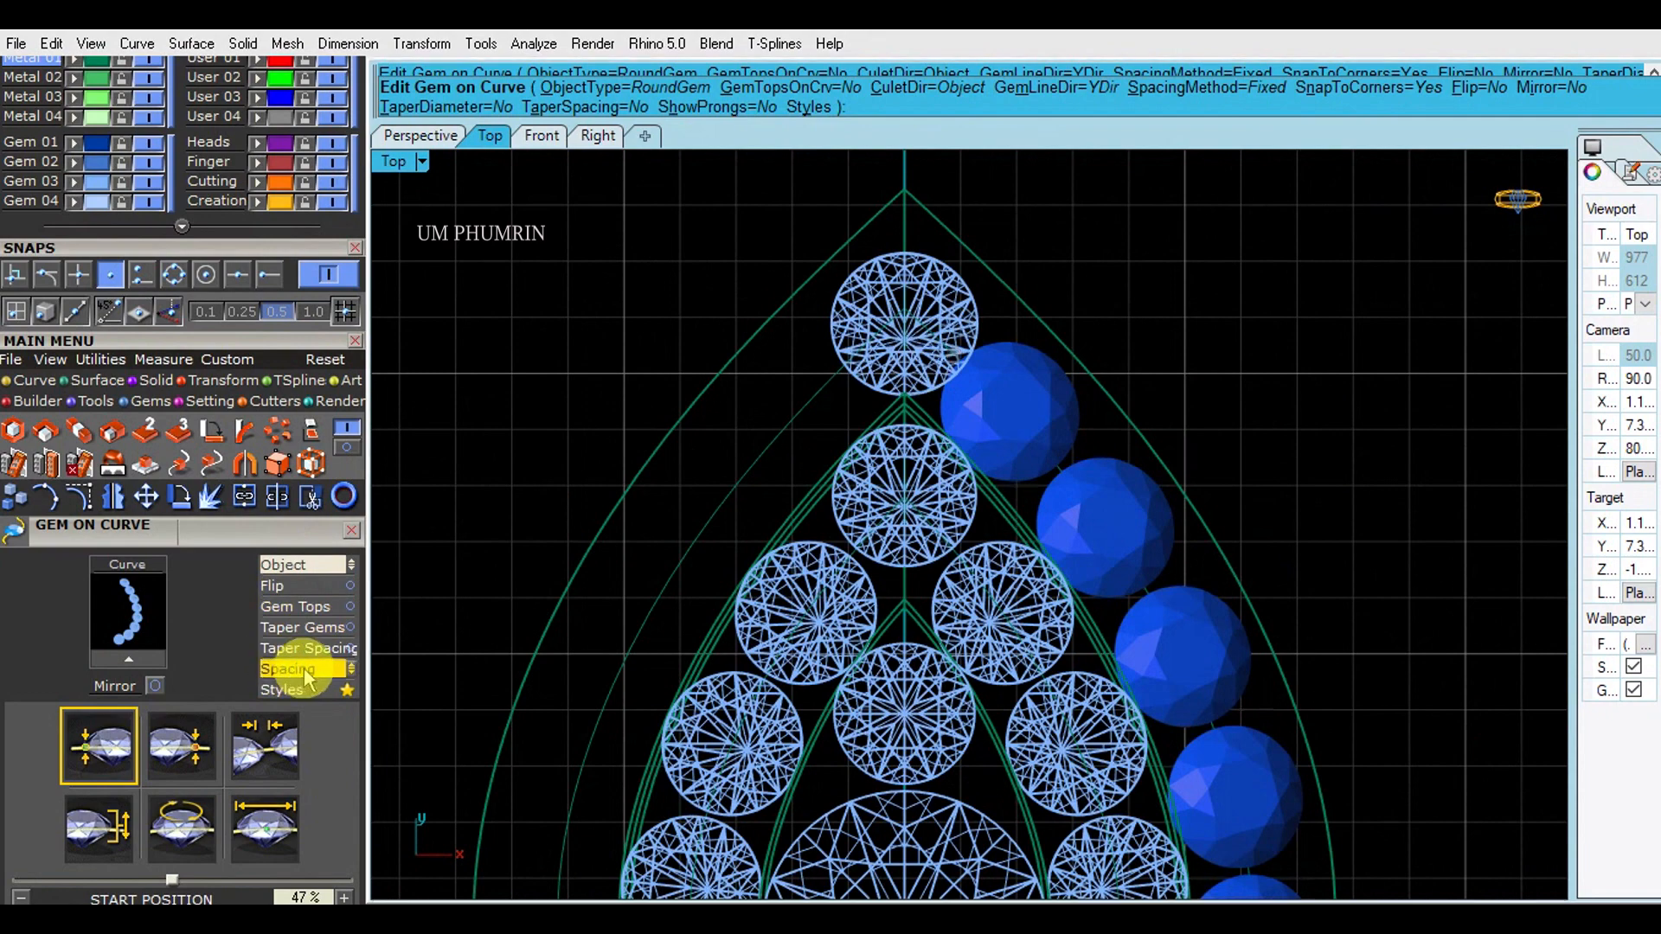
key(Return)
Step: Reposition the single gem at the teardrop's tip slightly outward along the vertical axis, toward the border's point
scroll(908, 372, up, 2)
click(865, 430)
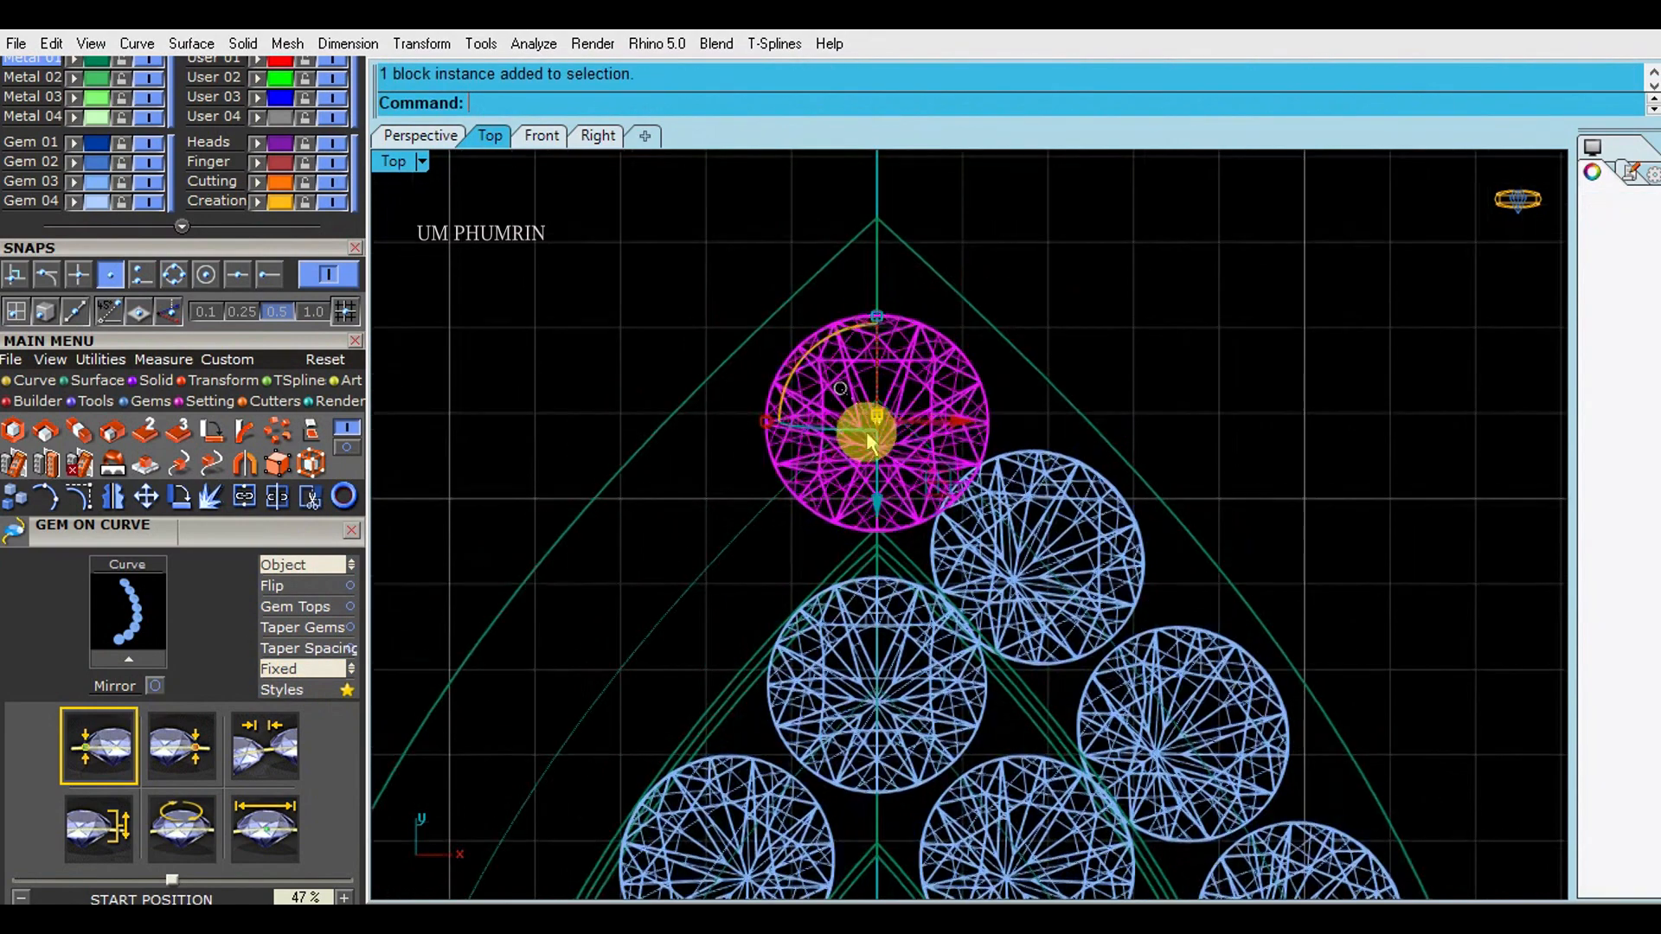
double_click(773, 421)
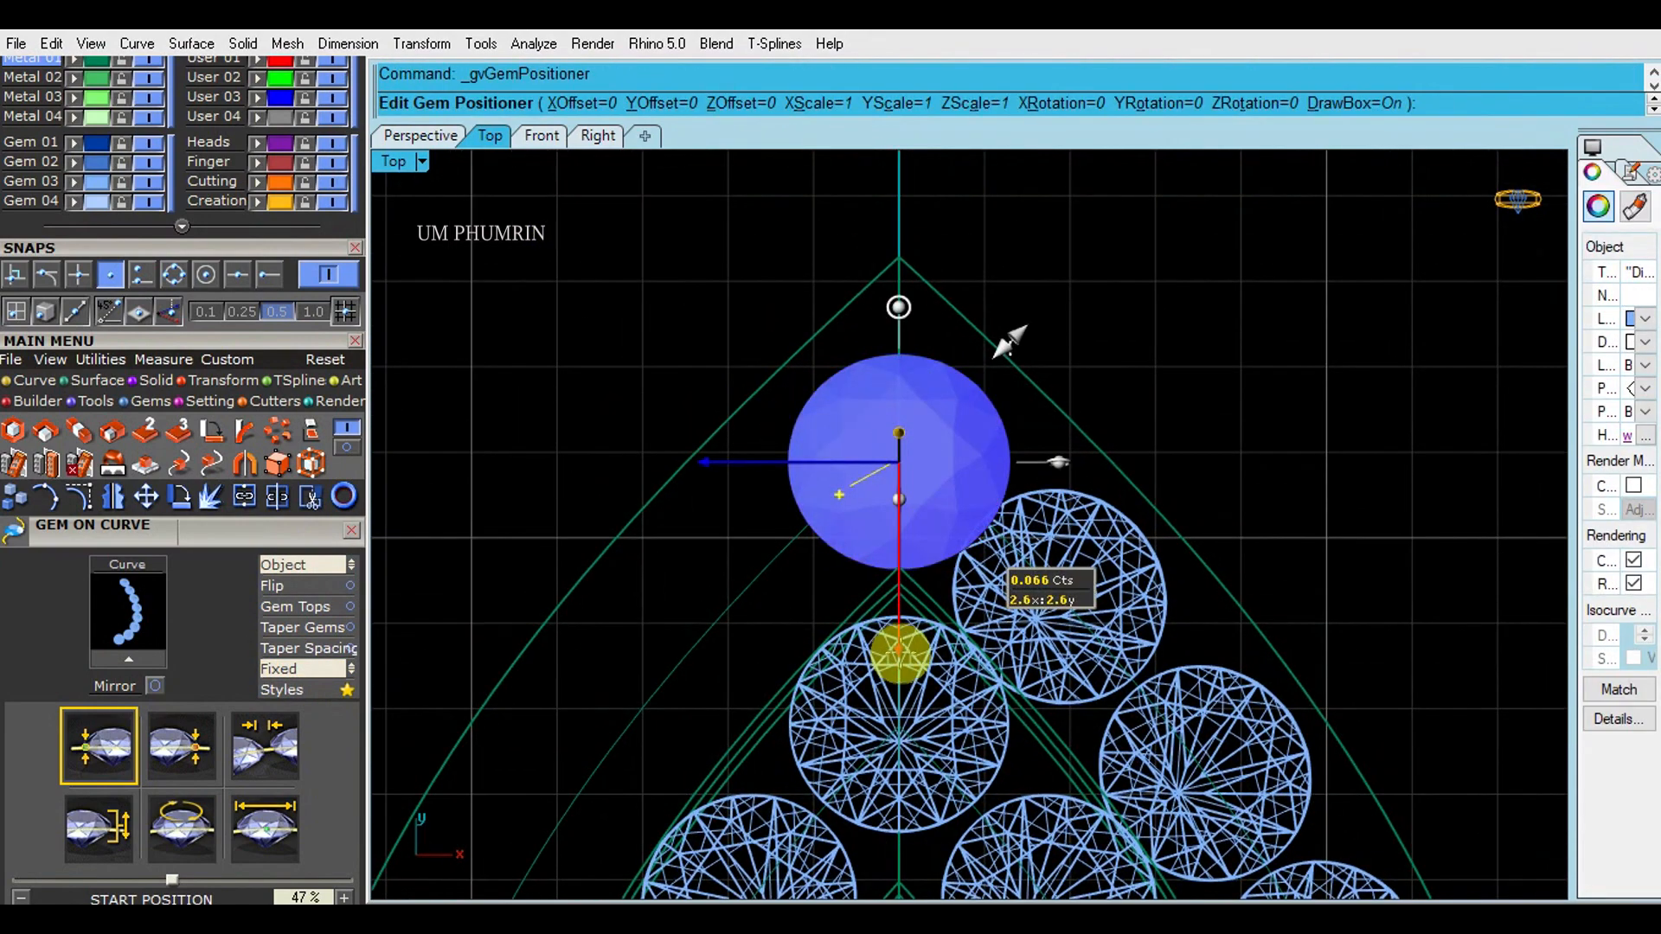
drag(899, 653, 942, 627)
key(Return)
scroll(960, 571, down, 5)
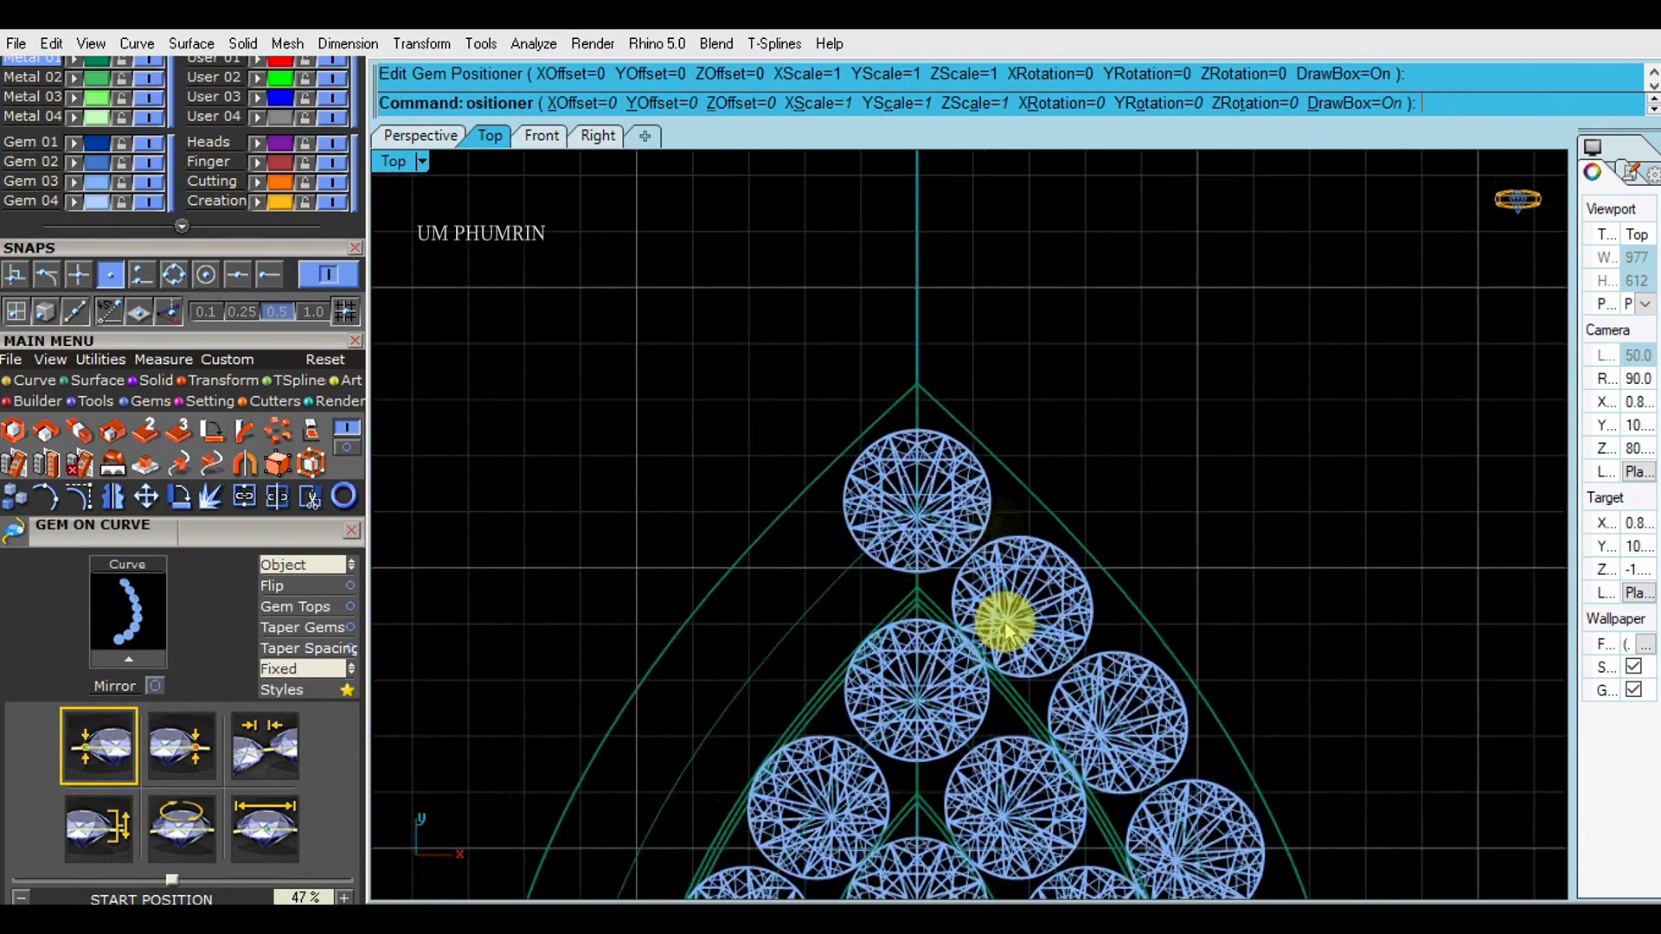
Step: Mirror the outer gem row to the opposite side of the teardrop across the vertical axis through the origin
text(Mirror)
key(Return)
click(947, 571)
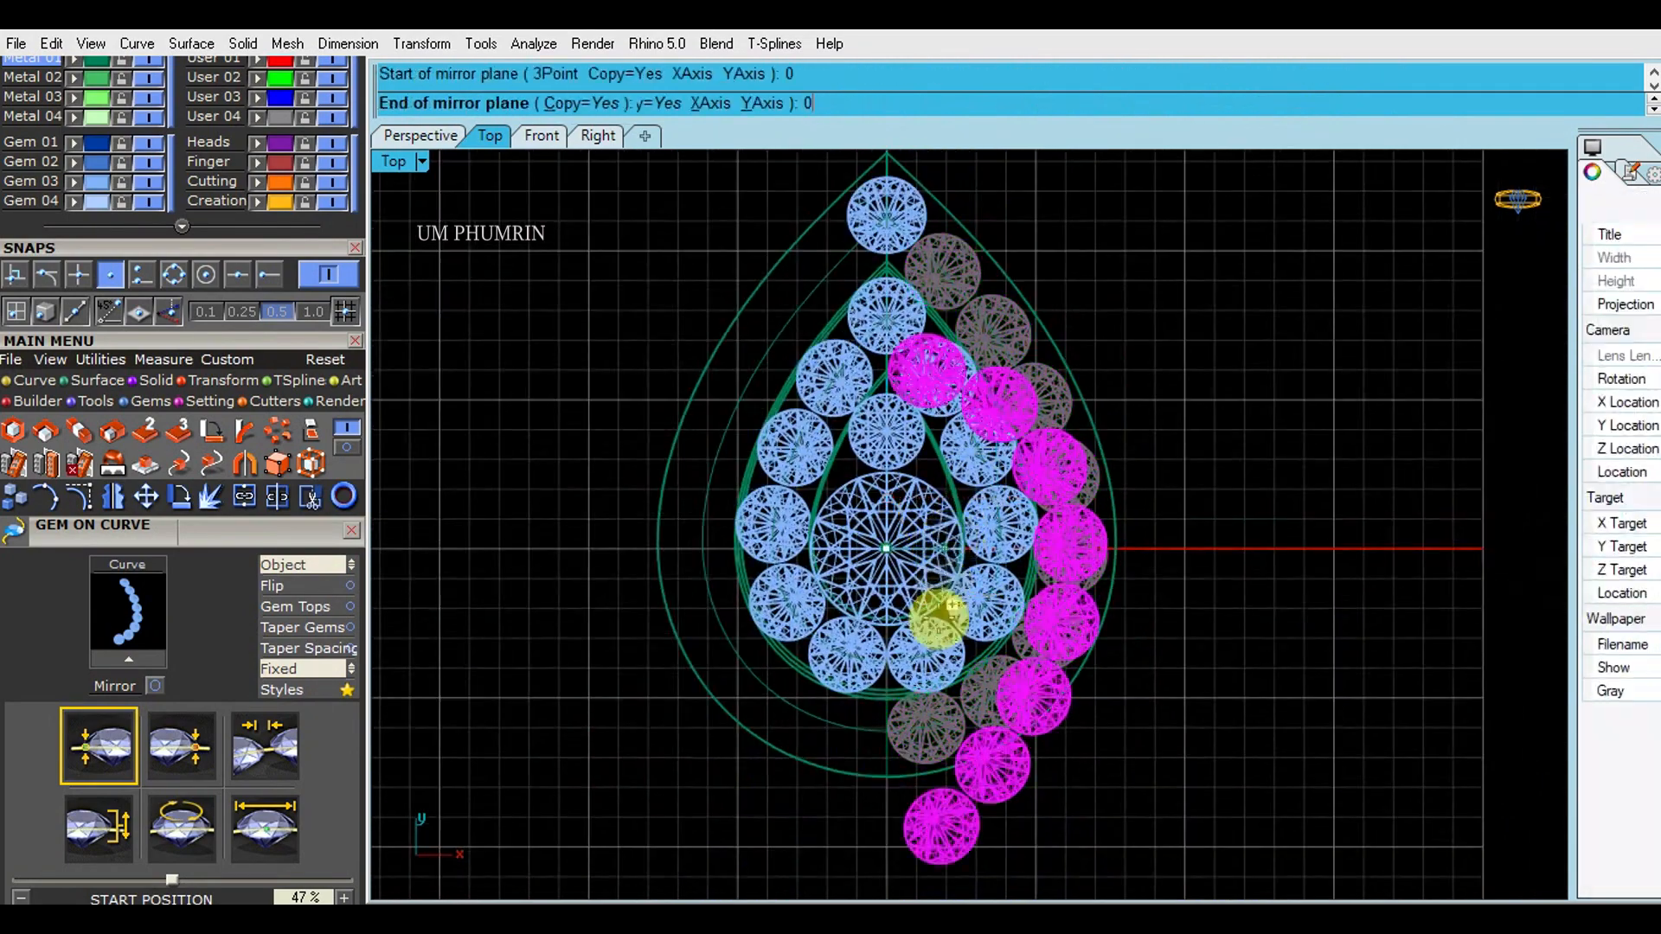
click(904, 794)
key(Escape)
click(421, 136)
scroll(1131, 631, down, 5)
right_drag(1131, 631, 1209, 519)
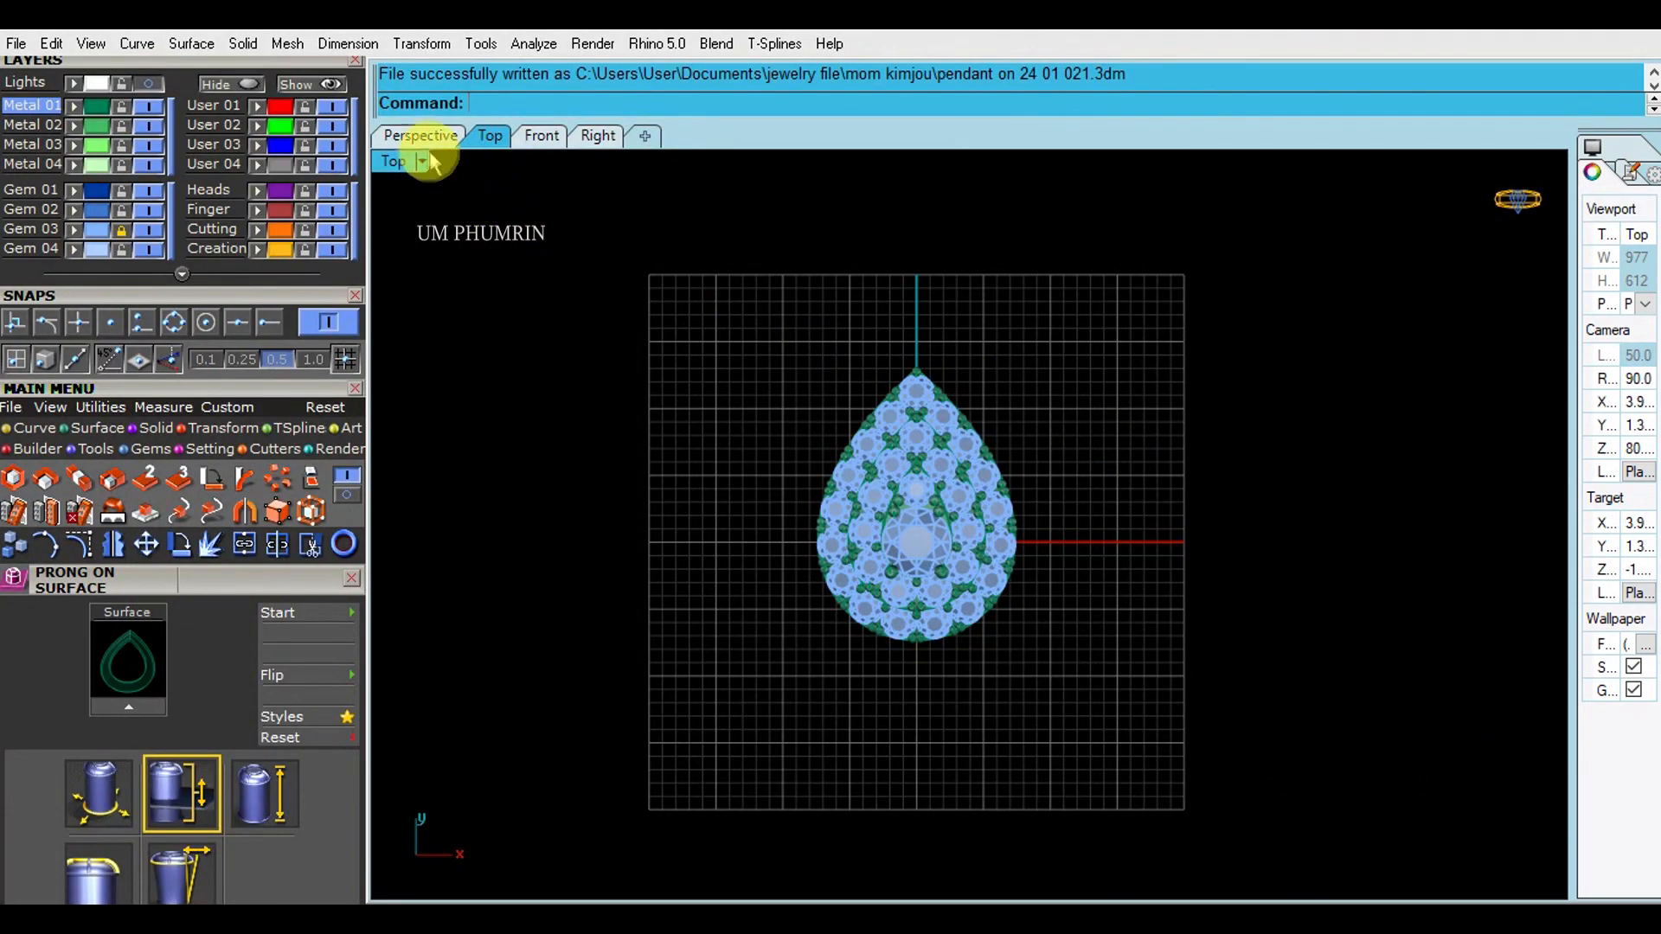
Step: Select the whole pendant, move it straight up in the front view until its base sits on the ground plane, and save the file
click(424, 138)
right_drag(1071, 493, 1001, 453)
key(ctrl+a)
key(Escape)
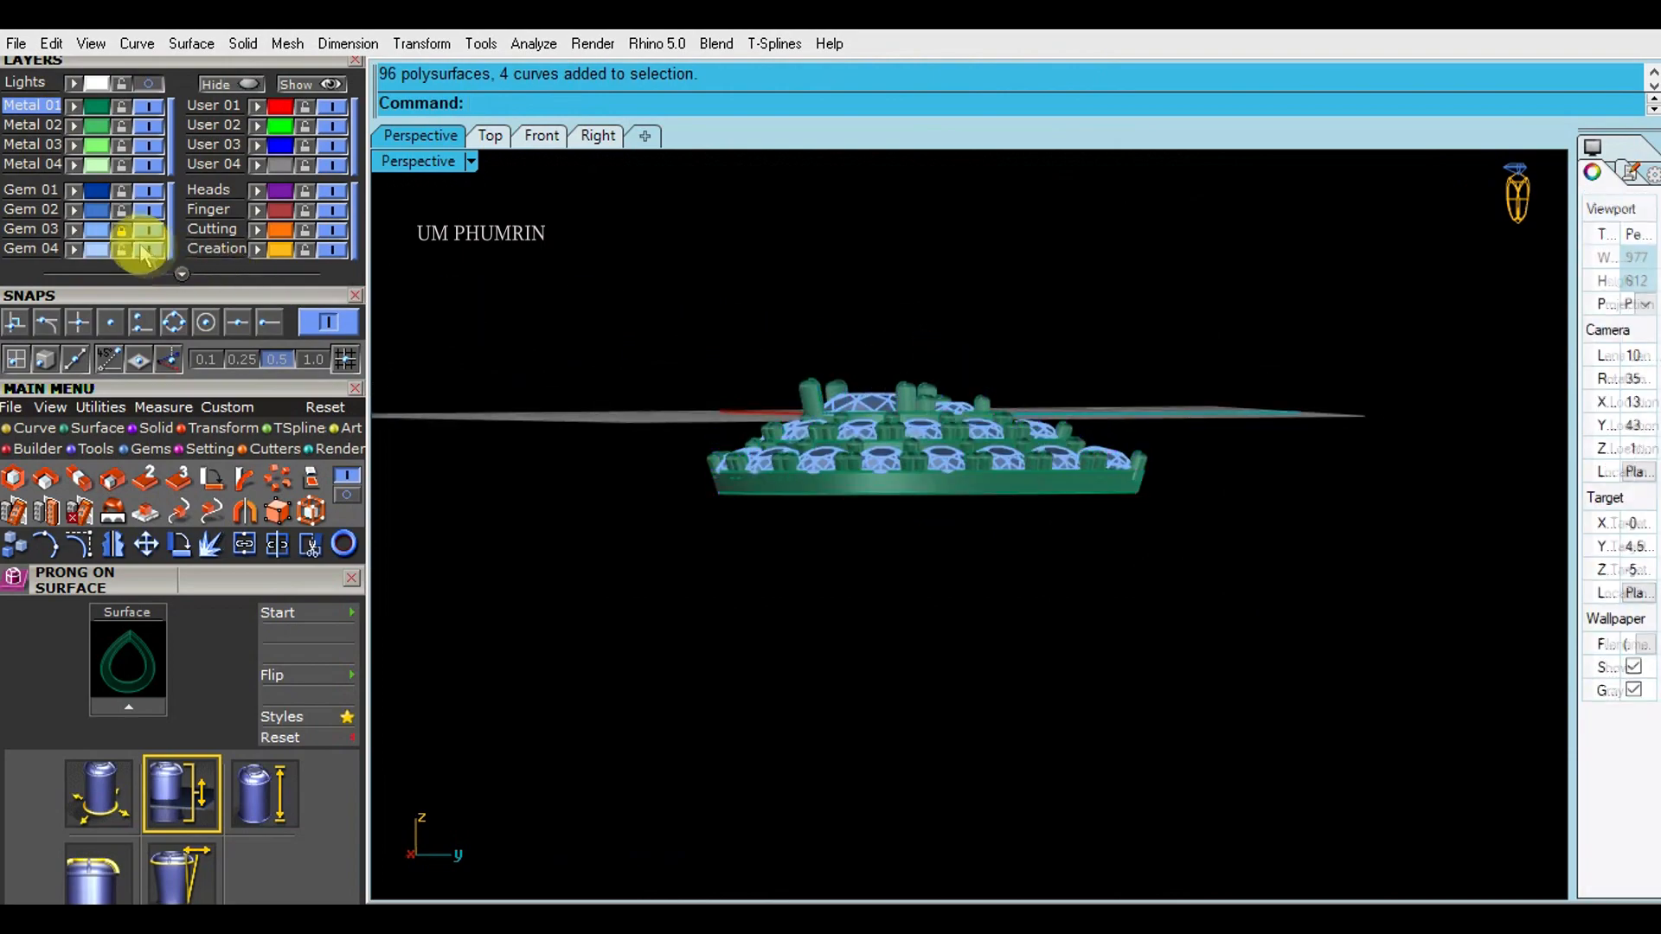
drag(475, 249, 1228, 618)
click(540, 137)
drag(960, 322, 1003, 242)
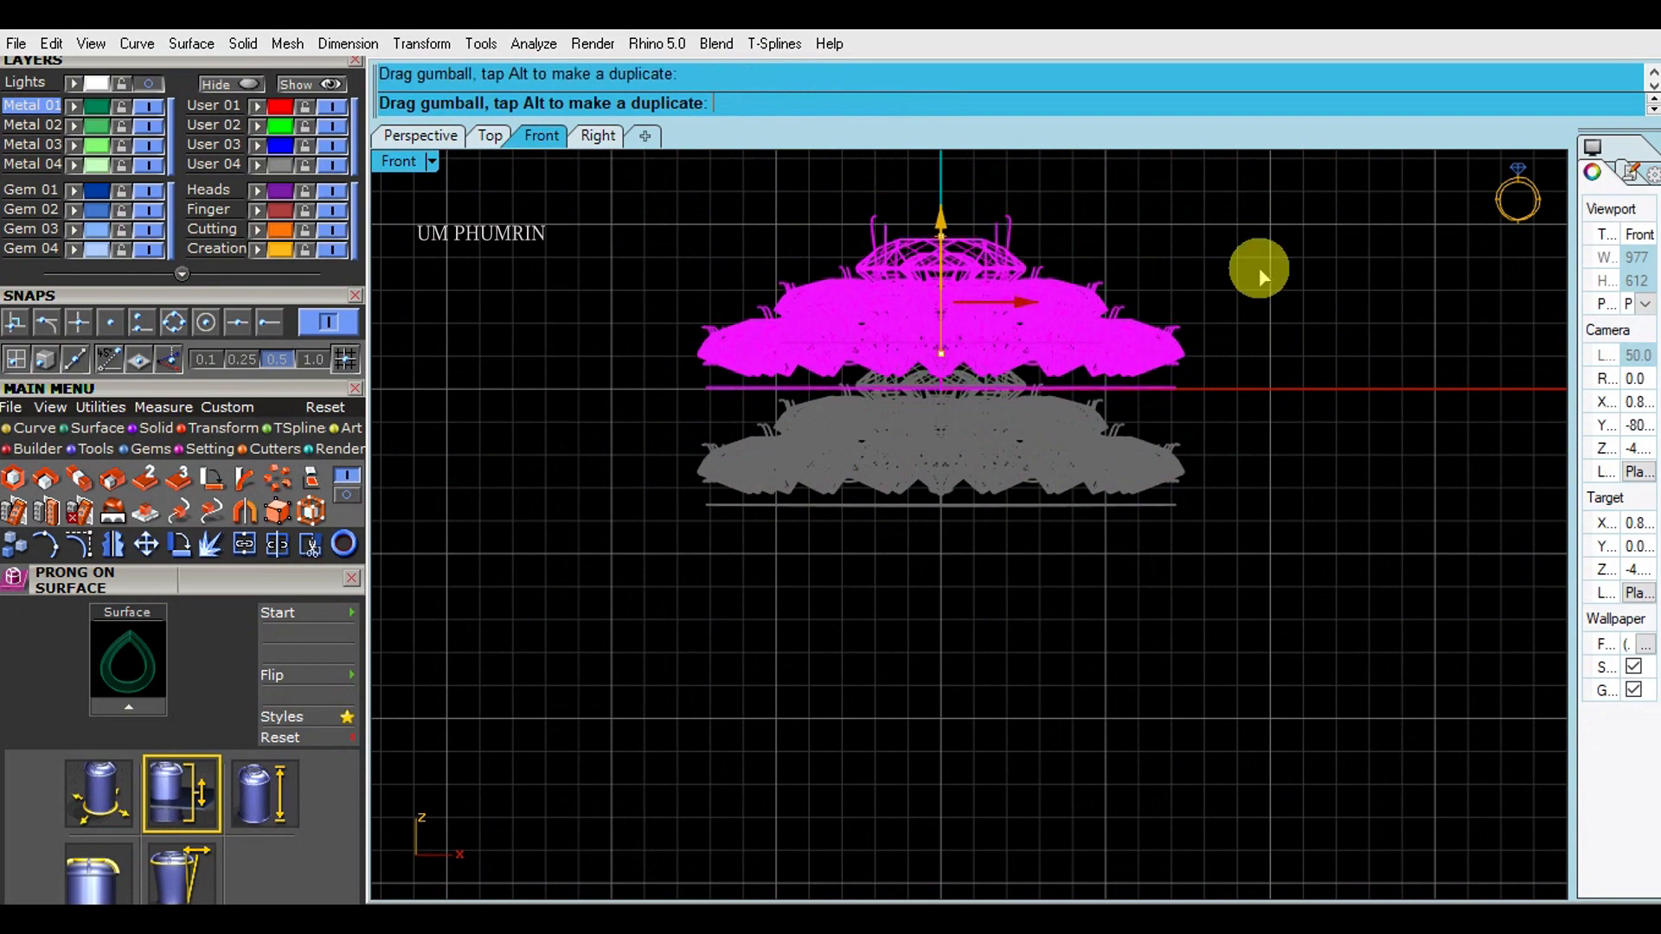
drag(1175, 269, 1174, 269)
click(1175, 269)
right_drag(1175, 278, 1163, 382)
key(ctrl+s)
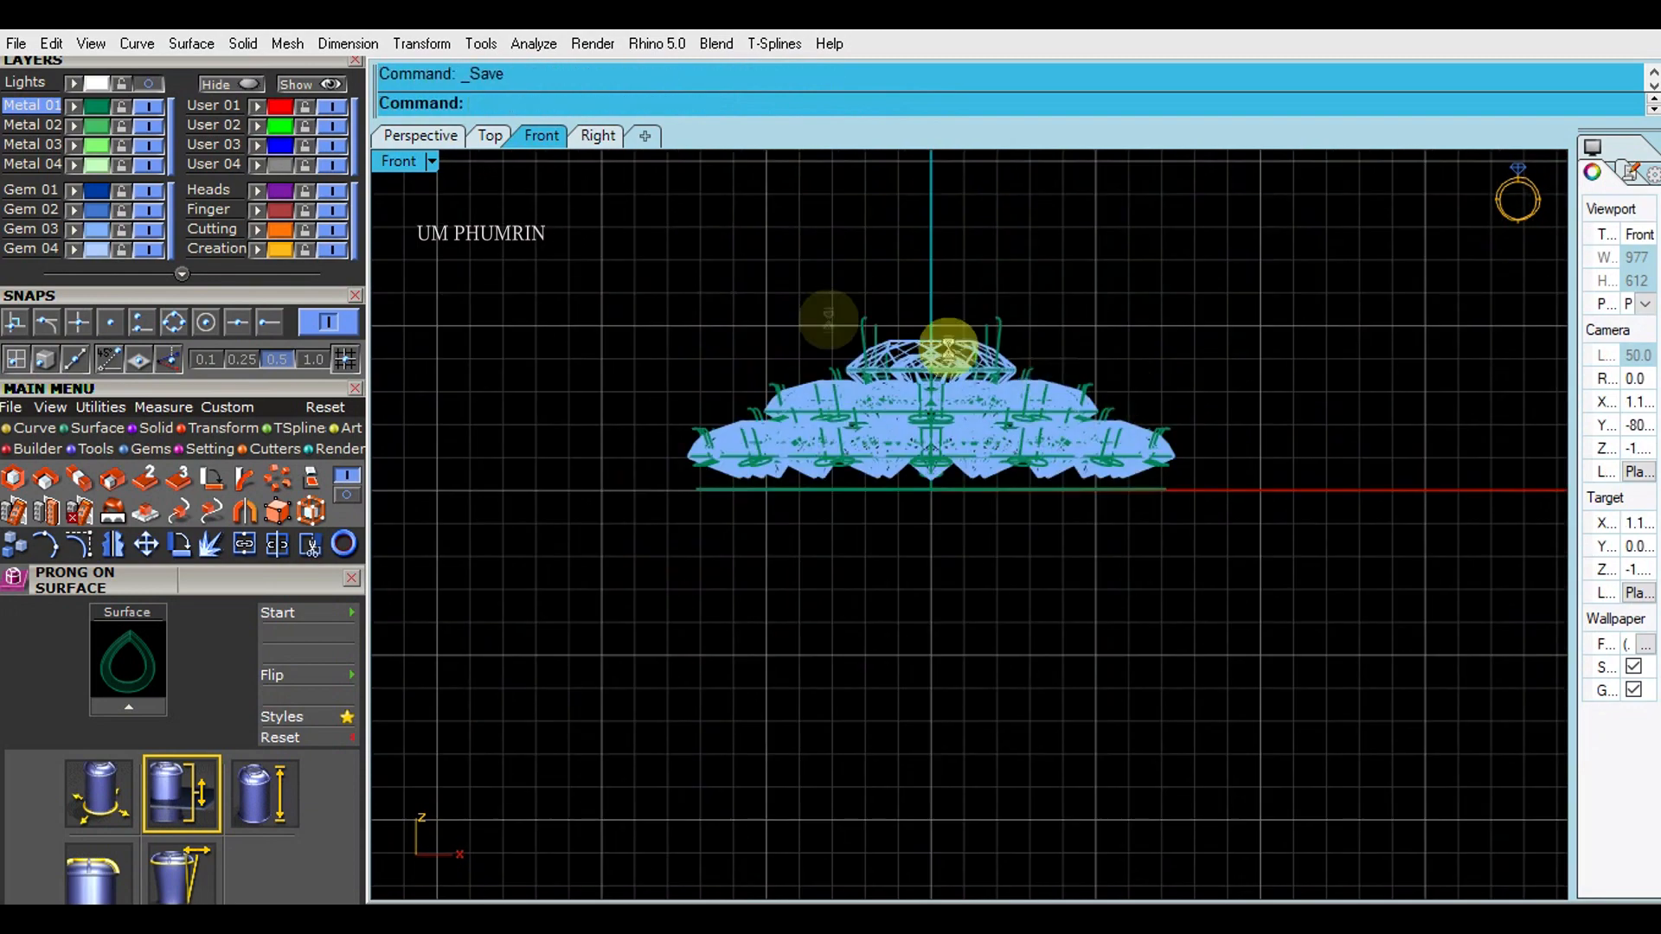
Step: Examine the whole pendant from an angled view and from above
click(427, 141)
right_drag(917, 386, 857, 519)
click(487, 143)
key(ctrl+a)
scroll(933, 415, up, 3)
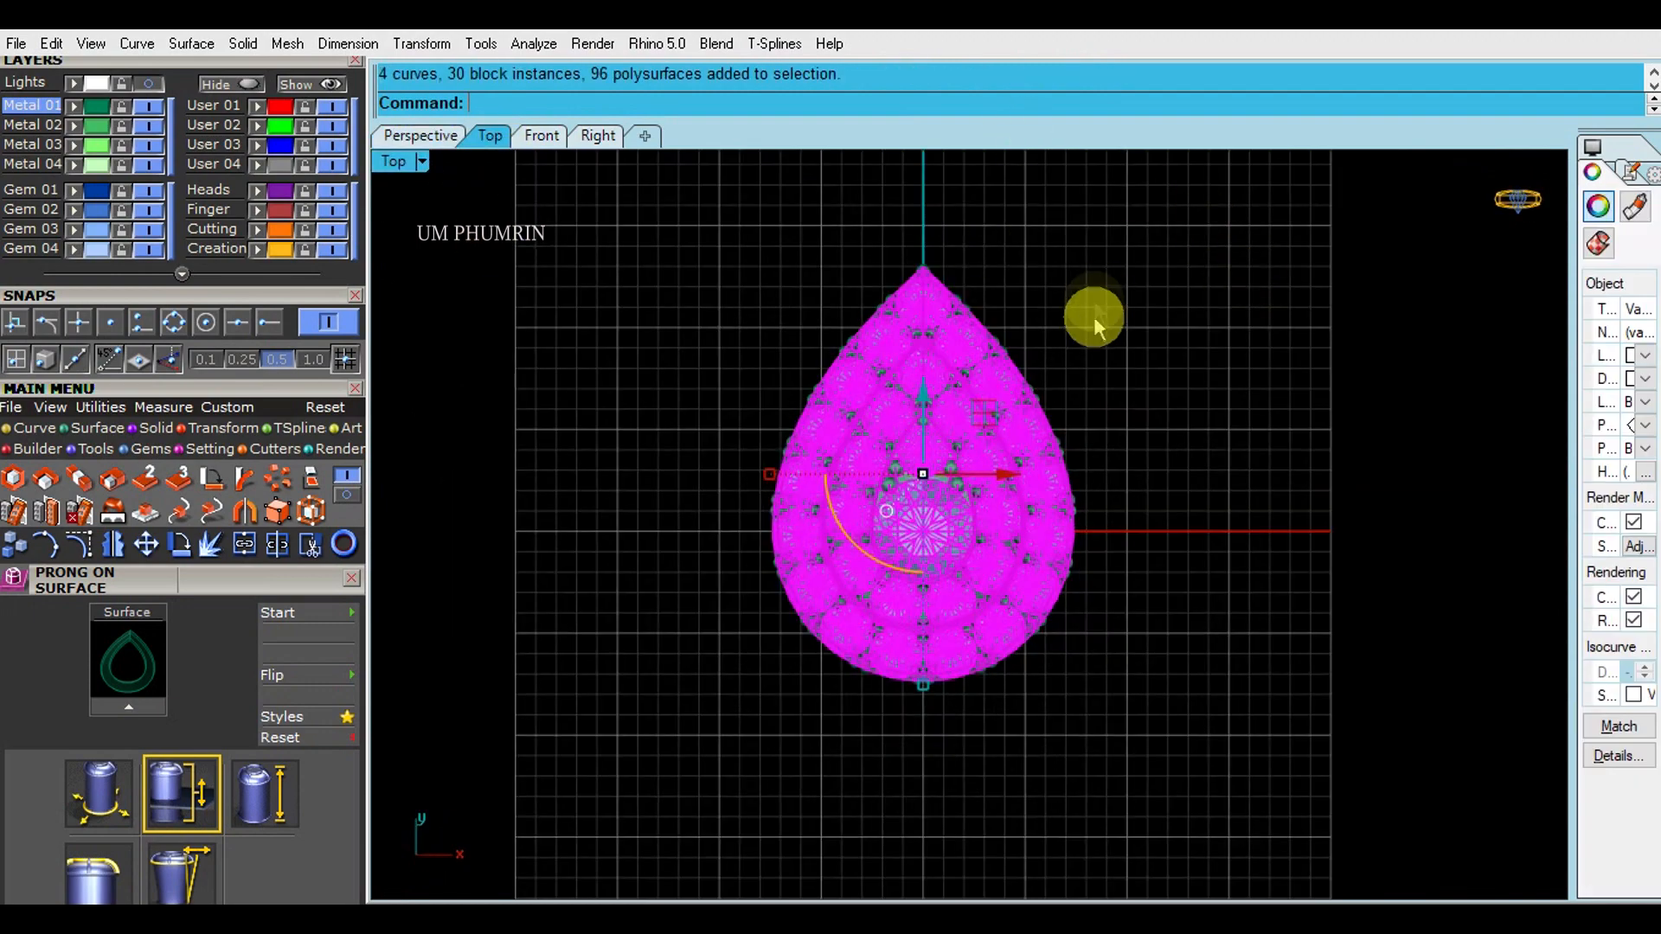
scroll(1153, 454, down, 2)
click(1150, 454)
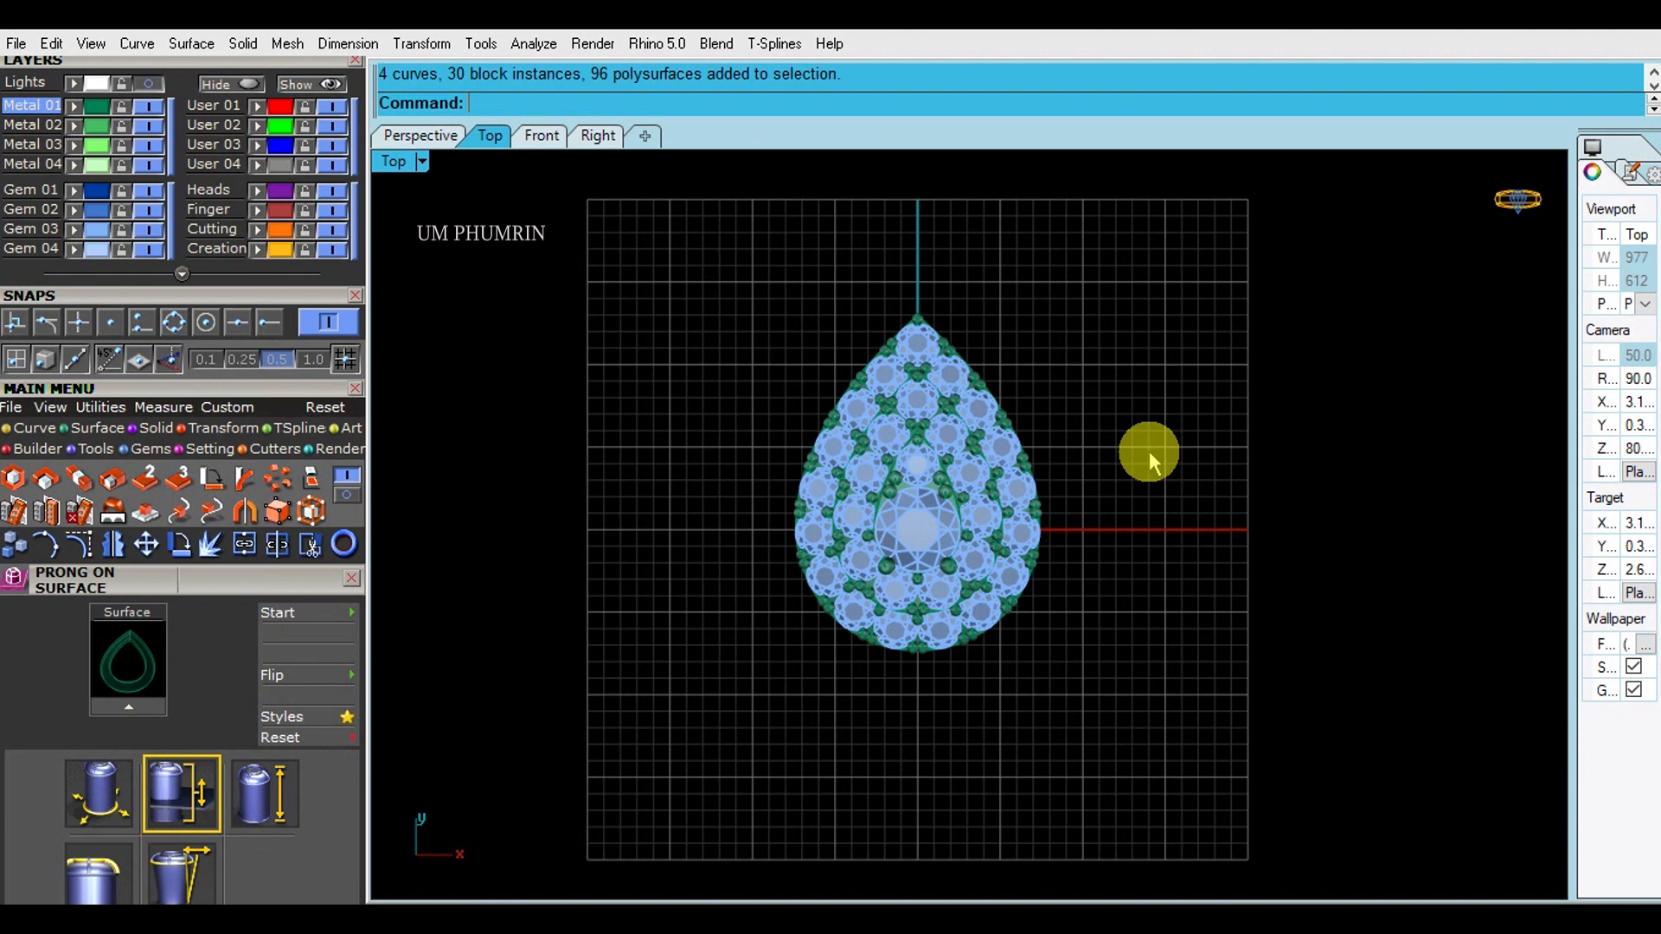
right_drag(1124, 545, 1137, 496)
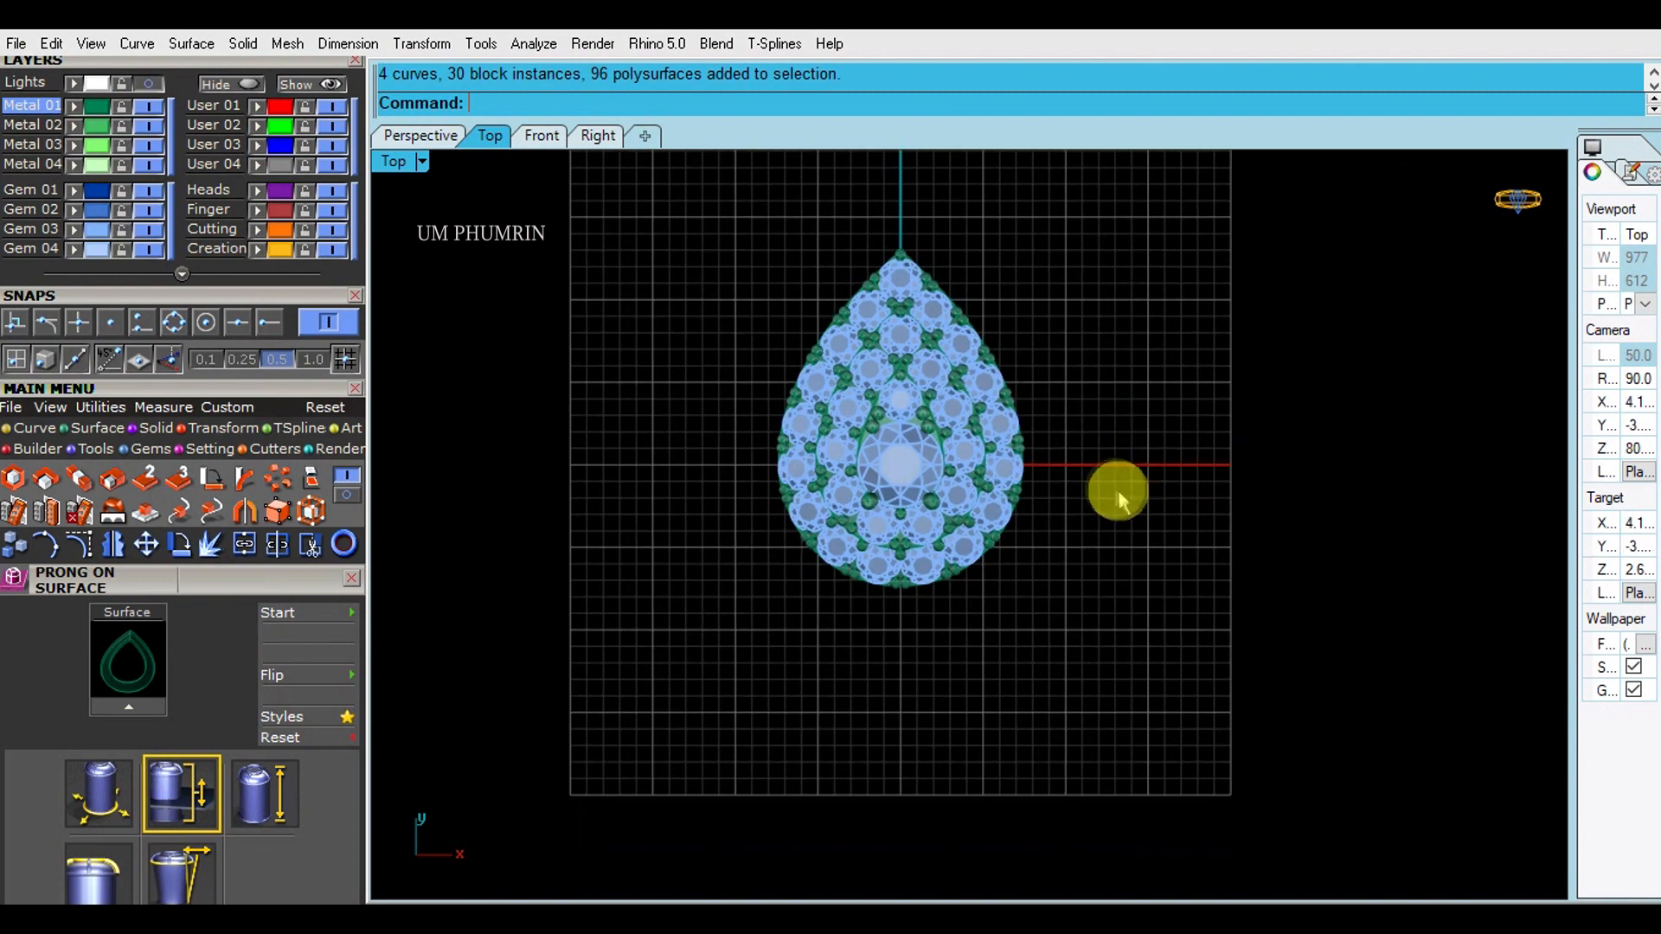
right_drag(1149, 478, 1154, 544)
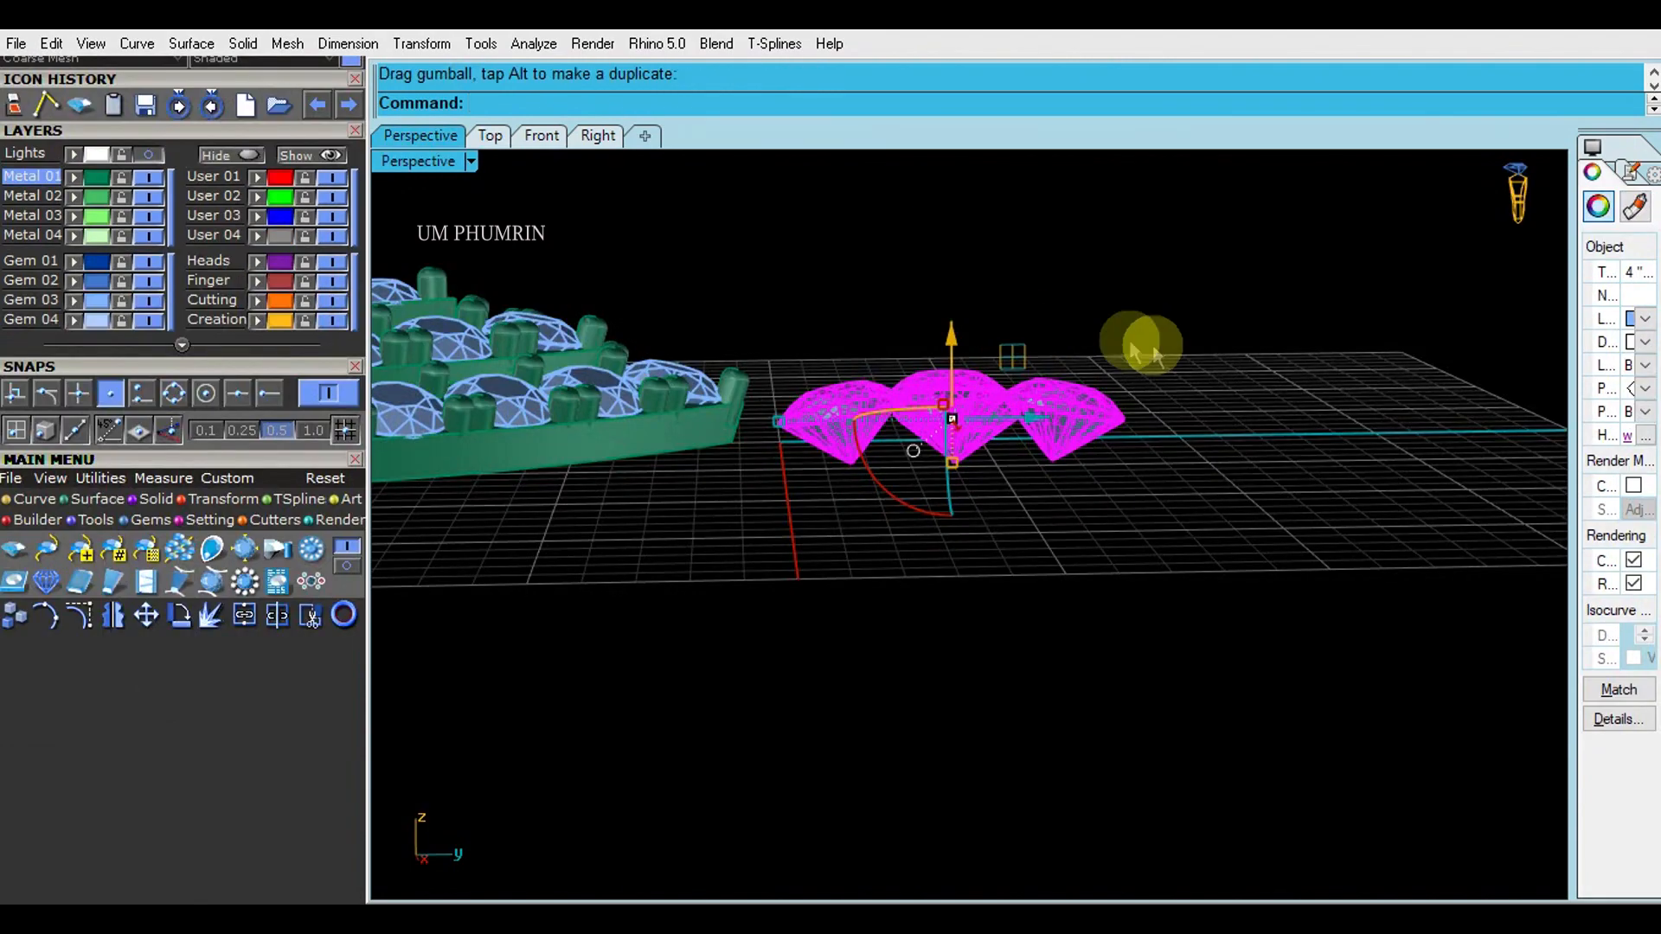
Step: Deselect the group of four gems beyond the pendant's tip and save the file
key(Escape)
scroll(1133, 511, up, 3)
scroll(1163, 480, down, 6)
right_drag(1180, 467, 1237, 389)
scroll(994, 526, up, 4)
right_drag(994, 526, 1066, 316)
right_drag(930, 418, 957, 375)
key(ctrl+s)
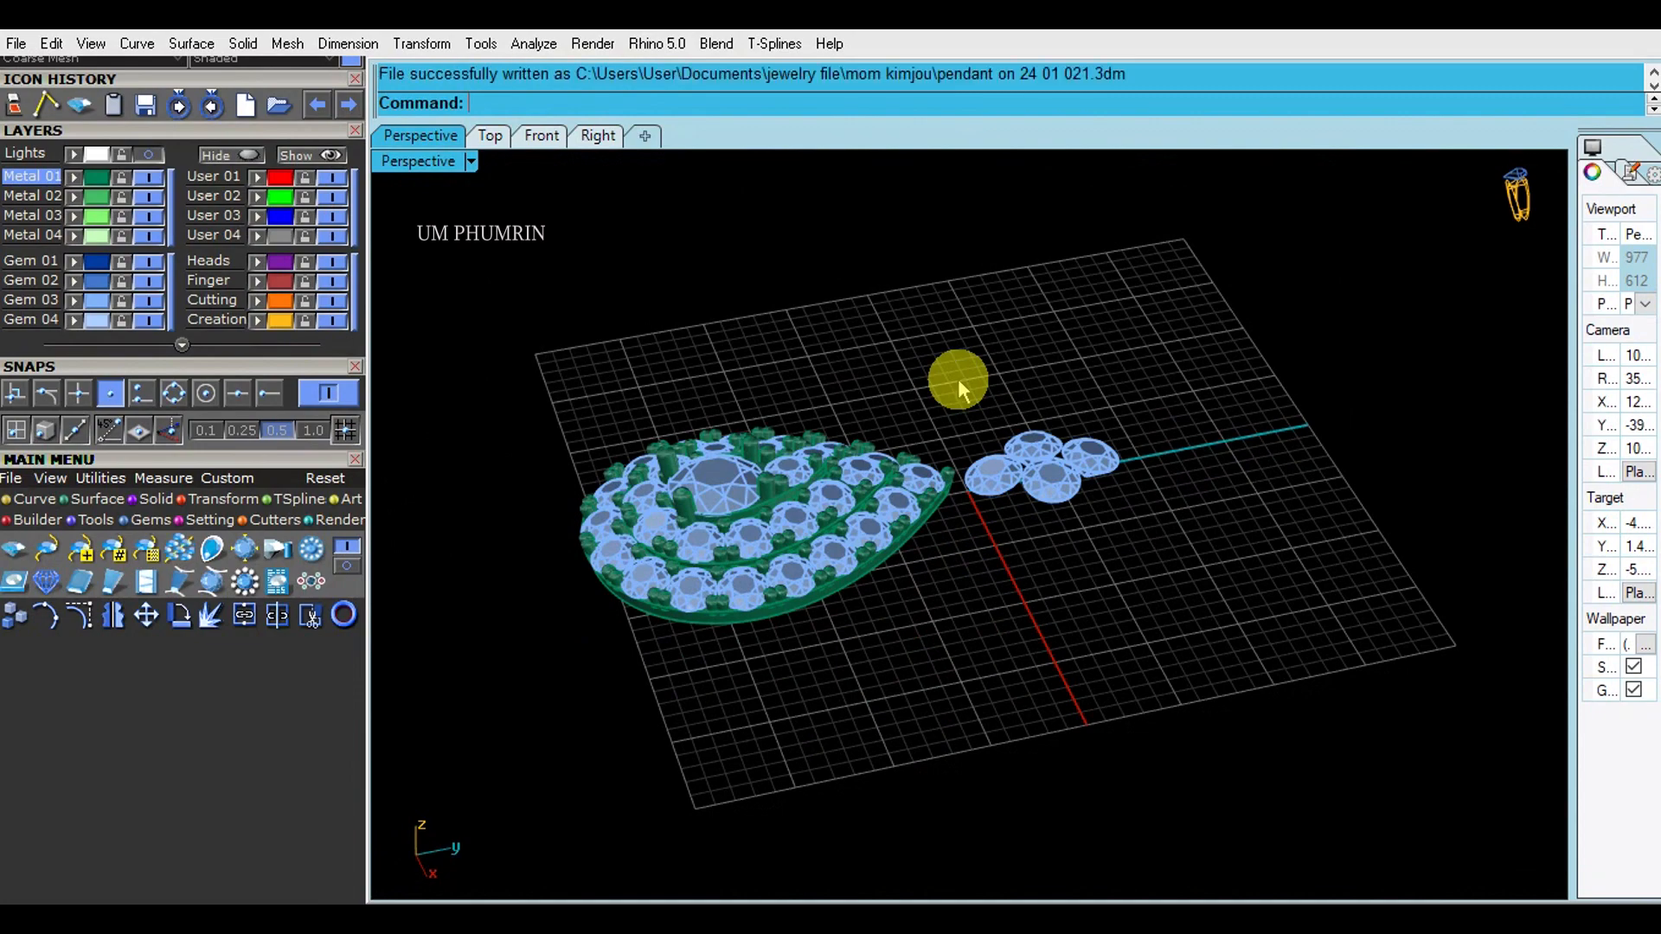
Step: Create an outline profile curve around the girdle of the loose gem nearest the pendant's tip
scroll(957, 378, up, 8)
click(1001, 441)
scroll(1001, 437, down, 2)
click(945, 350)
mouse_move(939, 458)
right_down()
mouse_move(1016, 439)
mouse_move(981, 349)
mouse_move(934, 478)
right_up()
scroll(934, 478, up, 2)
click(932, 481)
key(F6)
key(Escape)
scroll(921, 519, up, 9)
Step: Extrude the gem's outline curve to one side only by -1
click(919, 553)
shift+right_drag(918, 554, 919, 441)
key(ctrl+e)
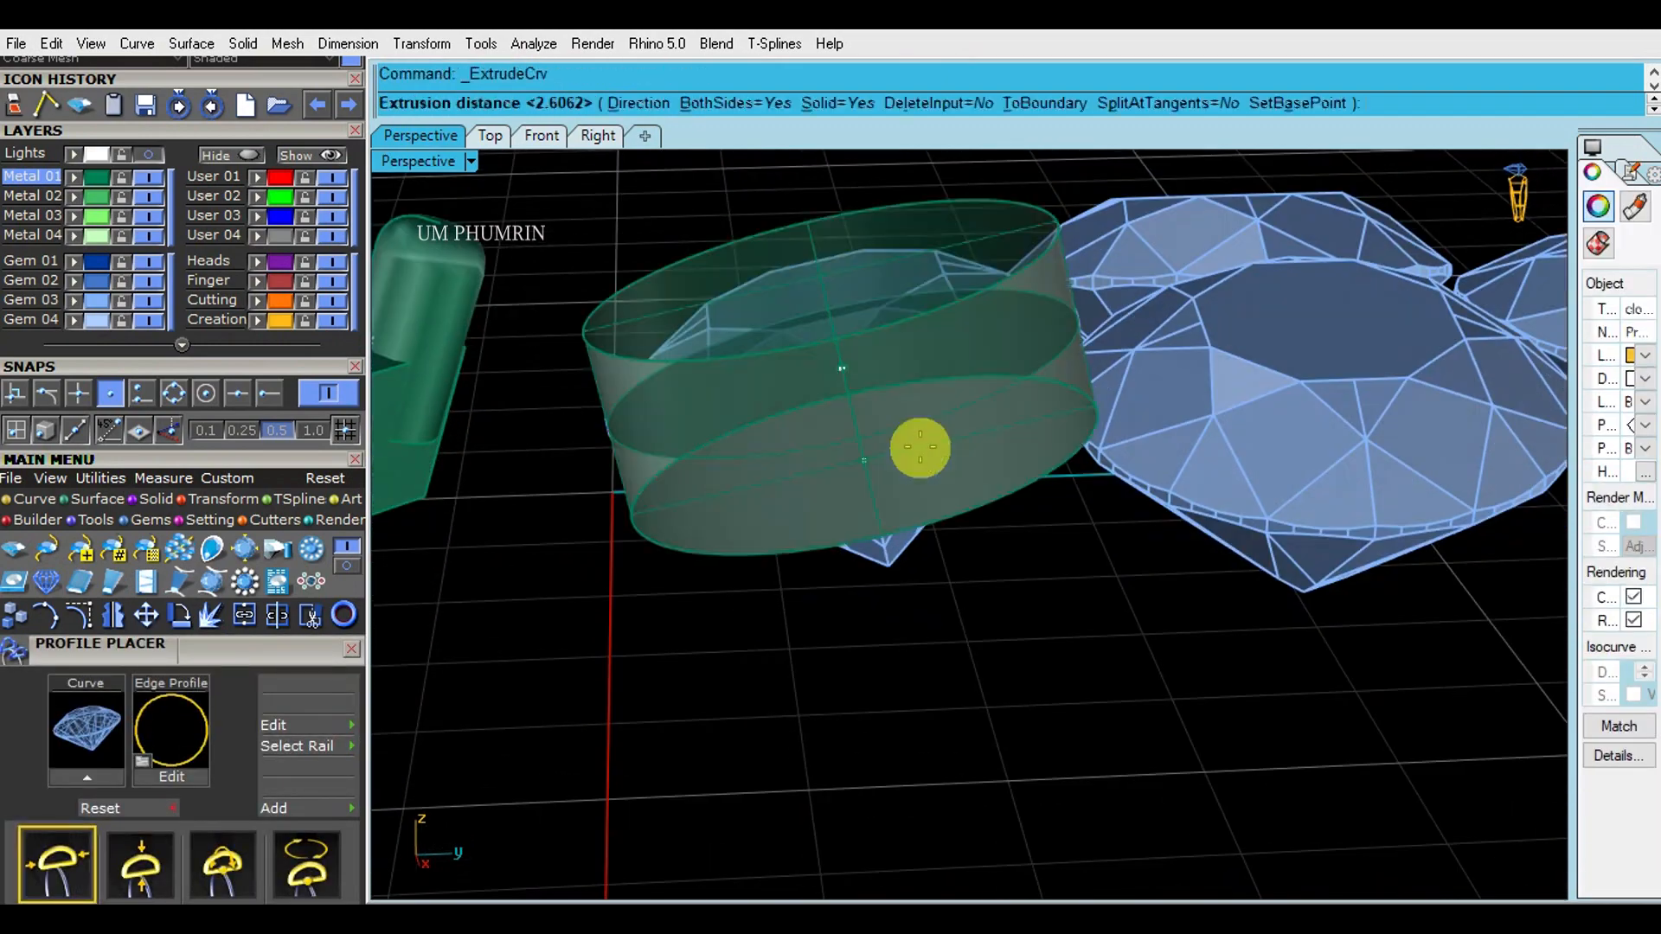
click(763, 103)
text(-1)
key(Return)
scroll(868, 328, down, 5)
shift+right_drag(909, 410, 915, 434)
Step: Undo the extrusion and extrude the gem's outline curve by -1.2
key(ctrl+z)
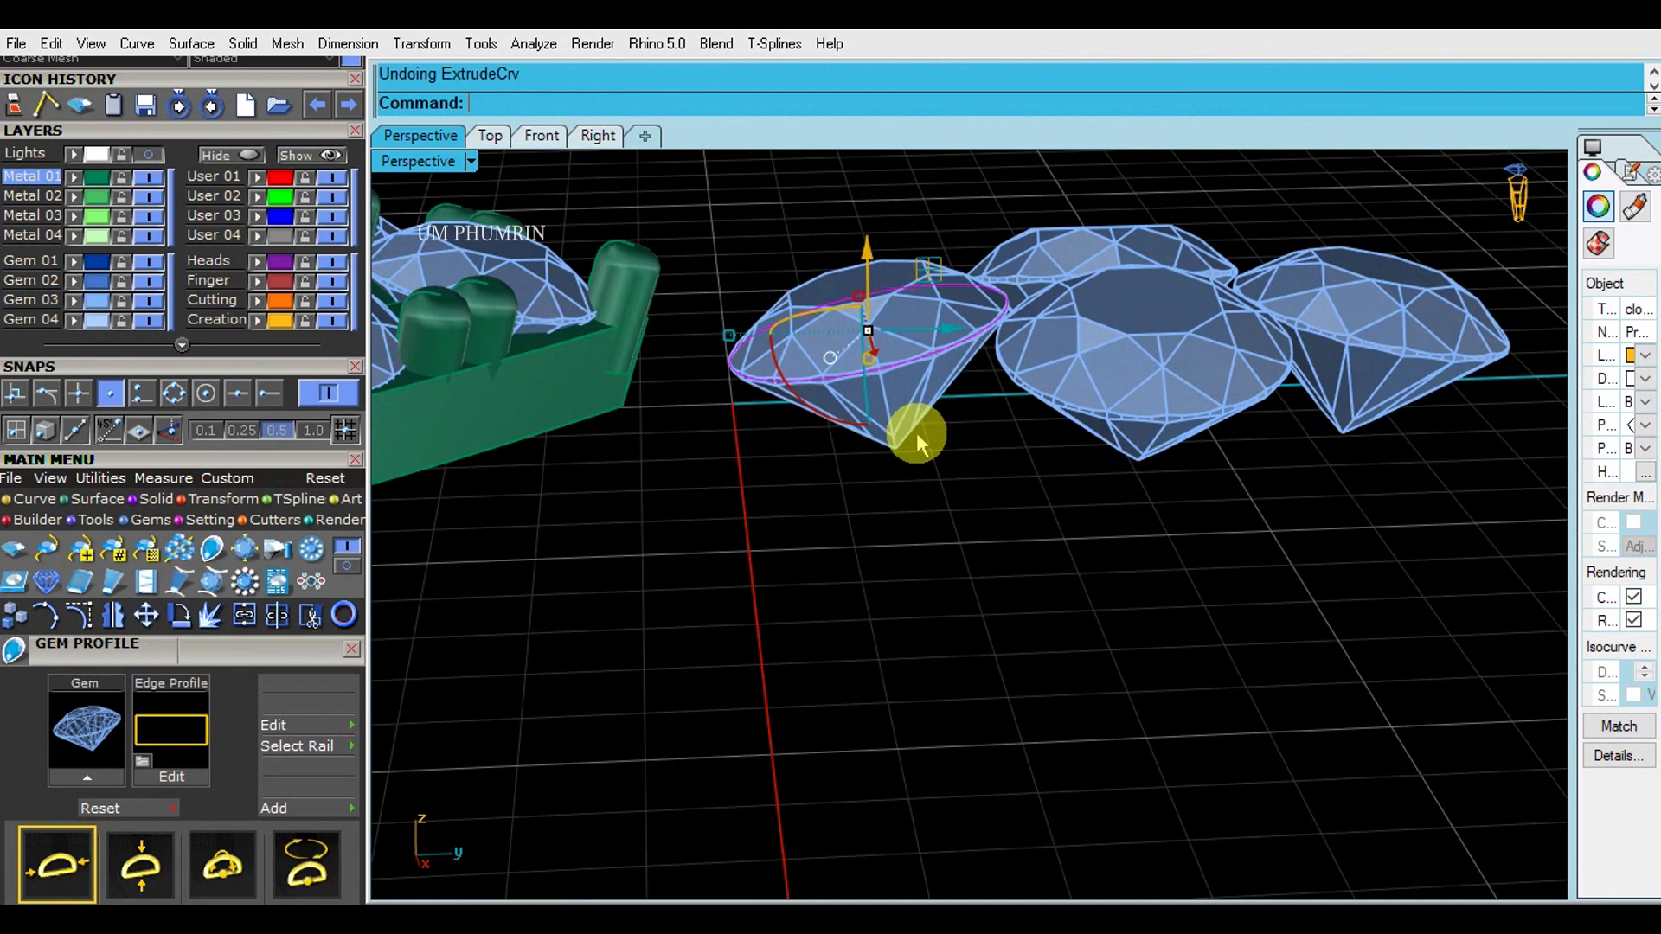
key(Return)
text(-1.2)
key(Return)
scroll(984, 479, down, 4)
right_drag(987, 478, 970, 431)
Step: Undo the last extrusion and extrude the gem's outline curve by -1.3
key(ctrl+z)
key(Return)
right_drag(993, 491, 1001, 512)
text(-1.3)
key(Return)
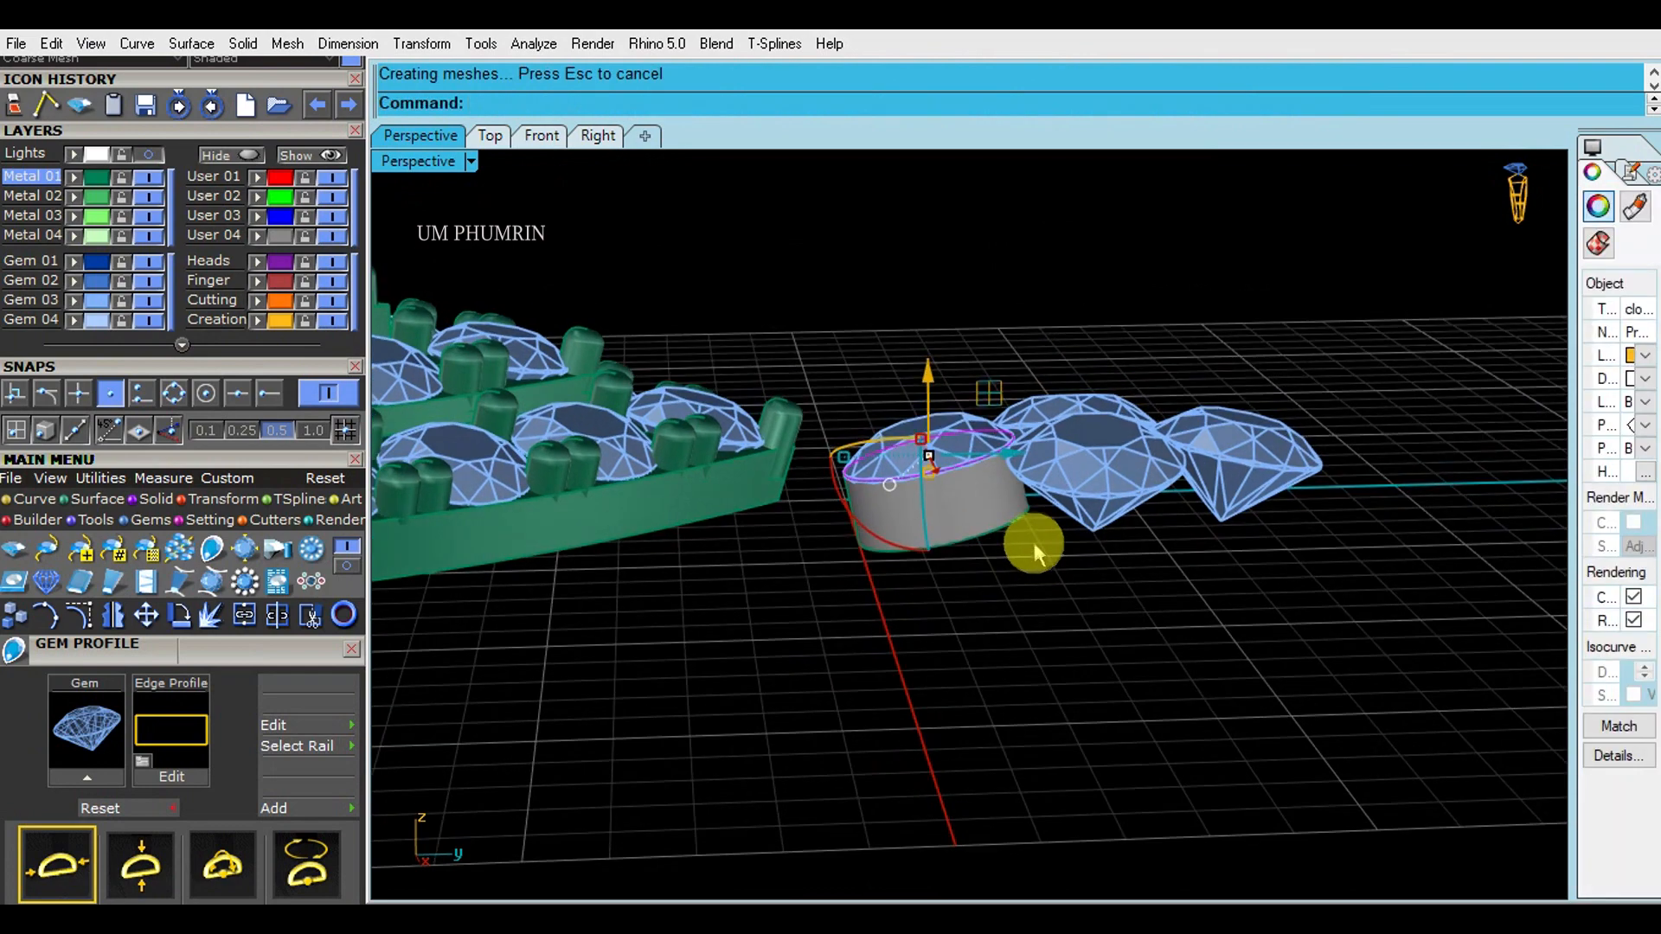
Step: Create an outline profile curve around the girdle of the neighbouring side gem
scroll(1113, 463, up, 3)
click(1118, 464)
text(gd)
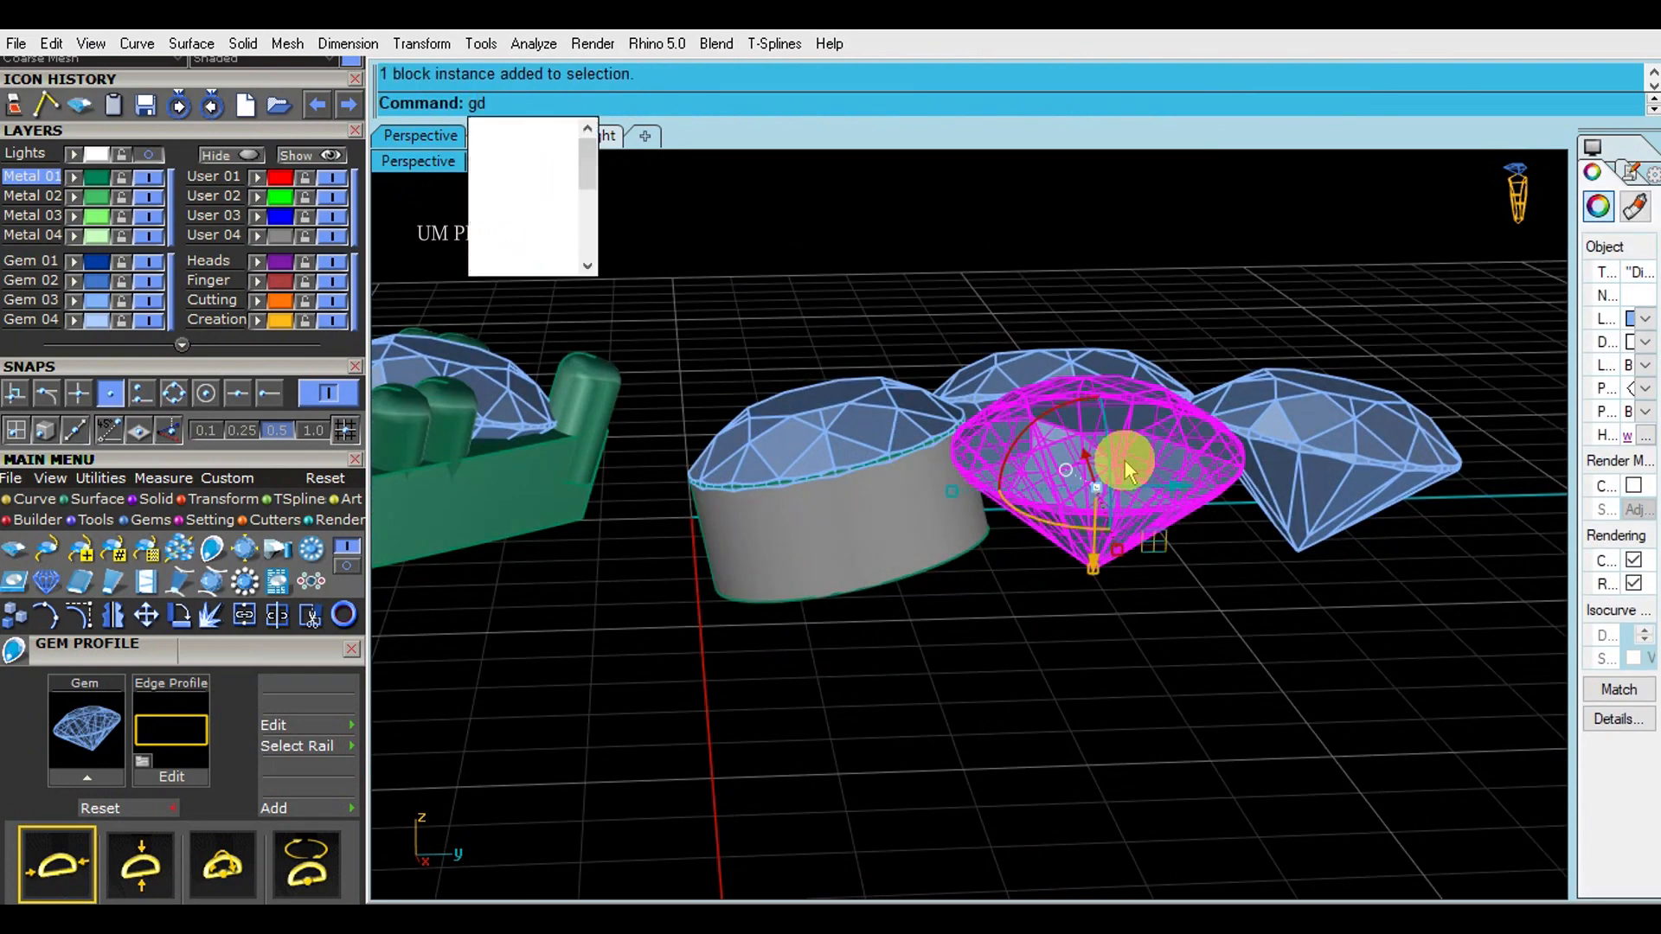
key(Return)
scroll(904, 446, up, 4)
Step: Extrude the side gem's outline curve by the same distance as the first one and delete the curve
click(903, 445)
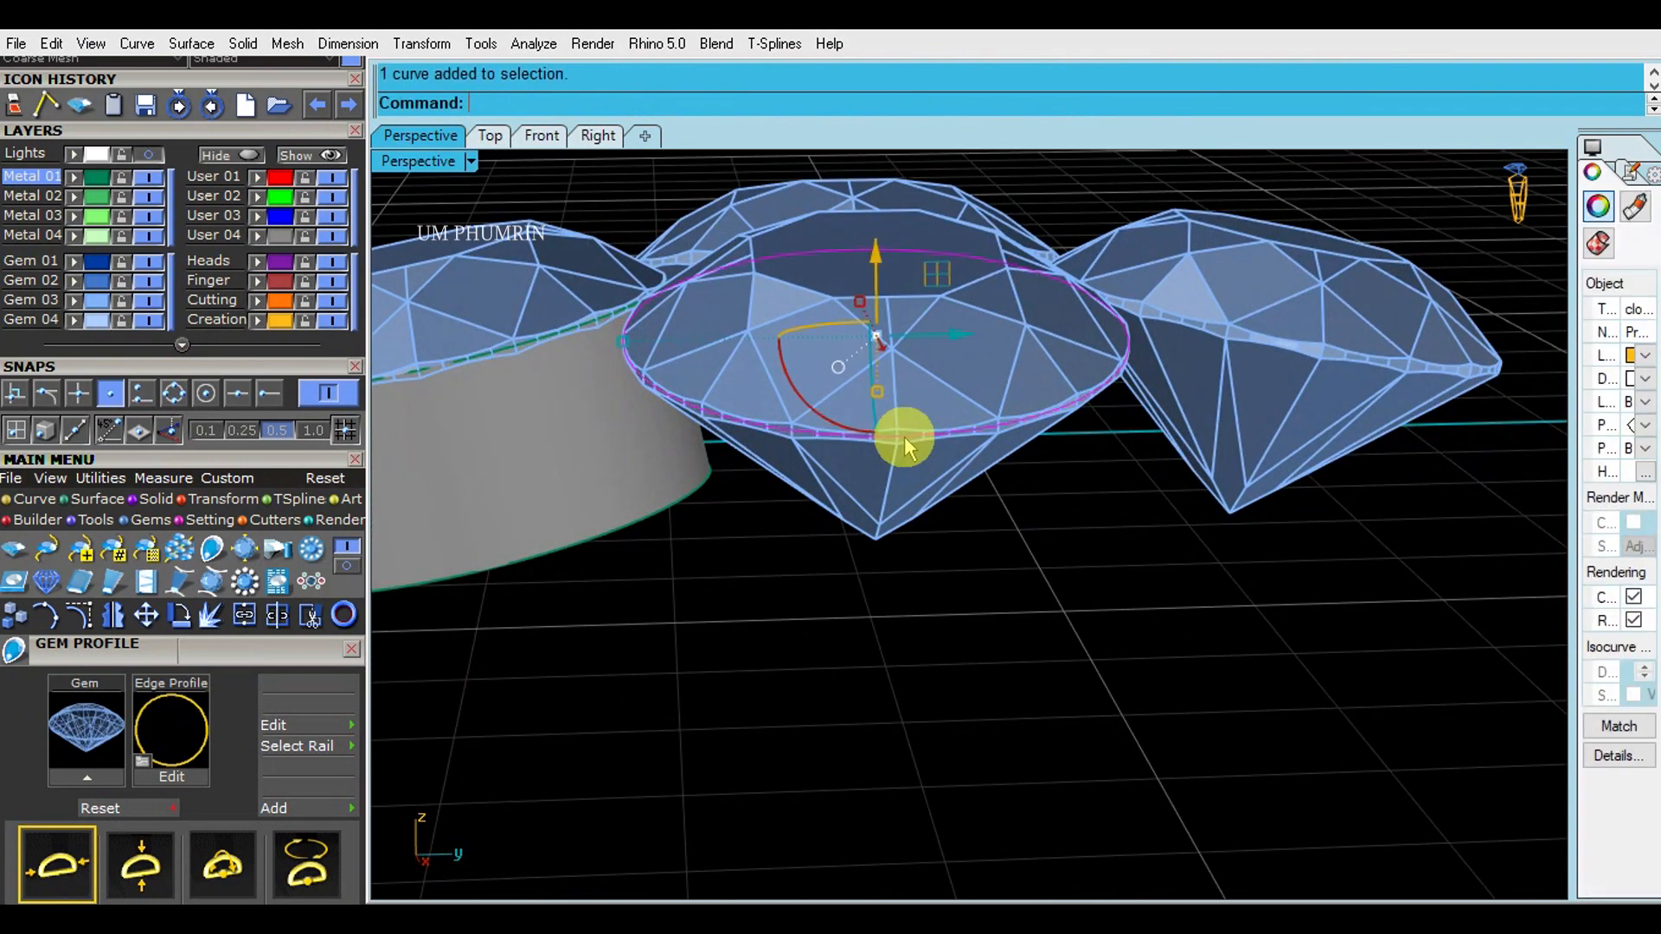
key(Return)
key(Return)
scroll(1079, 426, down, 3)
key(Delete)
right_drag(1088, 494, 1124, 541)
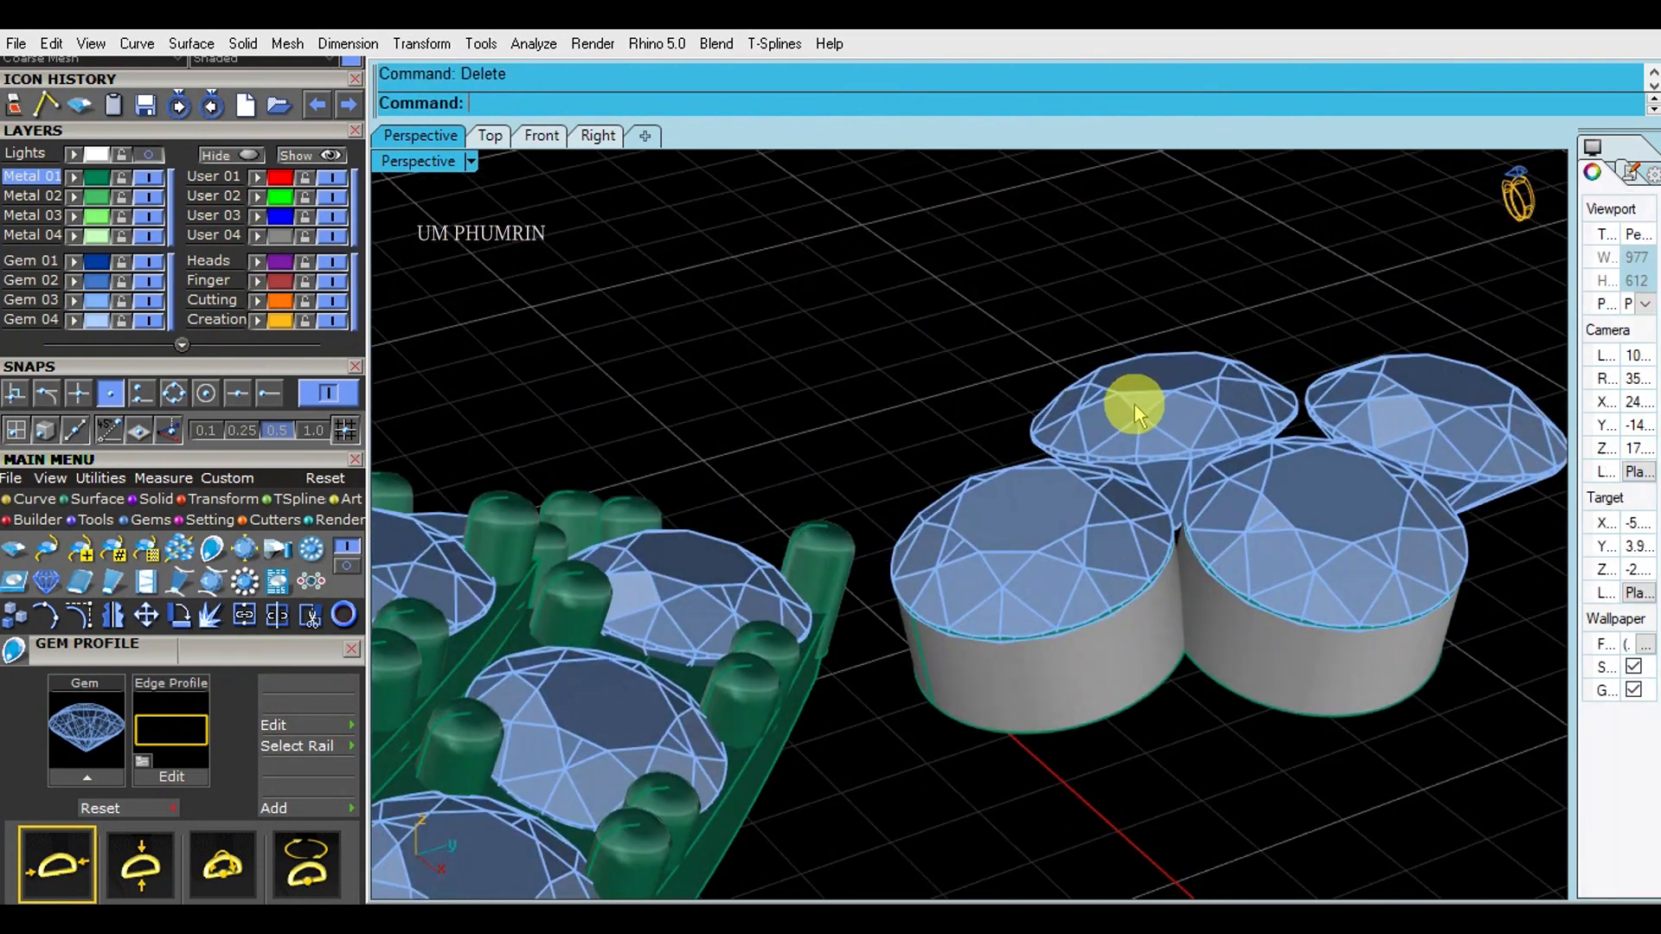
Step: Delete the two loose gems of the group that have no extruded wall
scroll(1138, 407, down, 2)
click(1142, 409)
shift+click(1353, 401)
right_drag(1353, 400, 1078, 394)
key(Delete)
Step: Offset both extruded gem walls inward by 1 as solids with Offset Surface
click(993, 590)
shift+click(1030, 595)
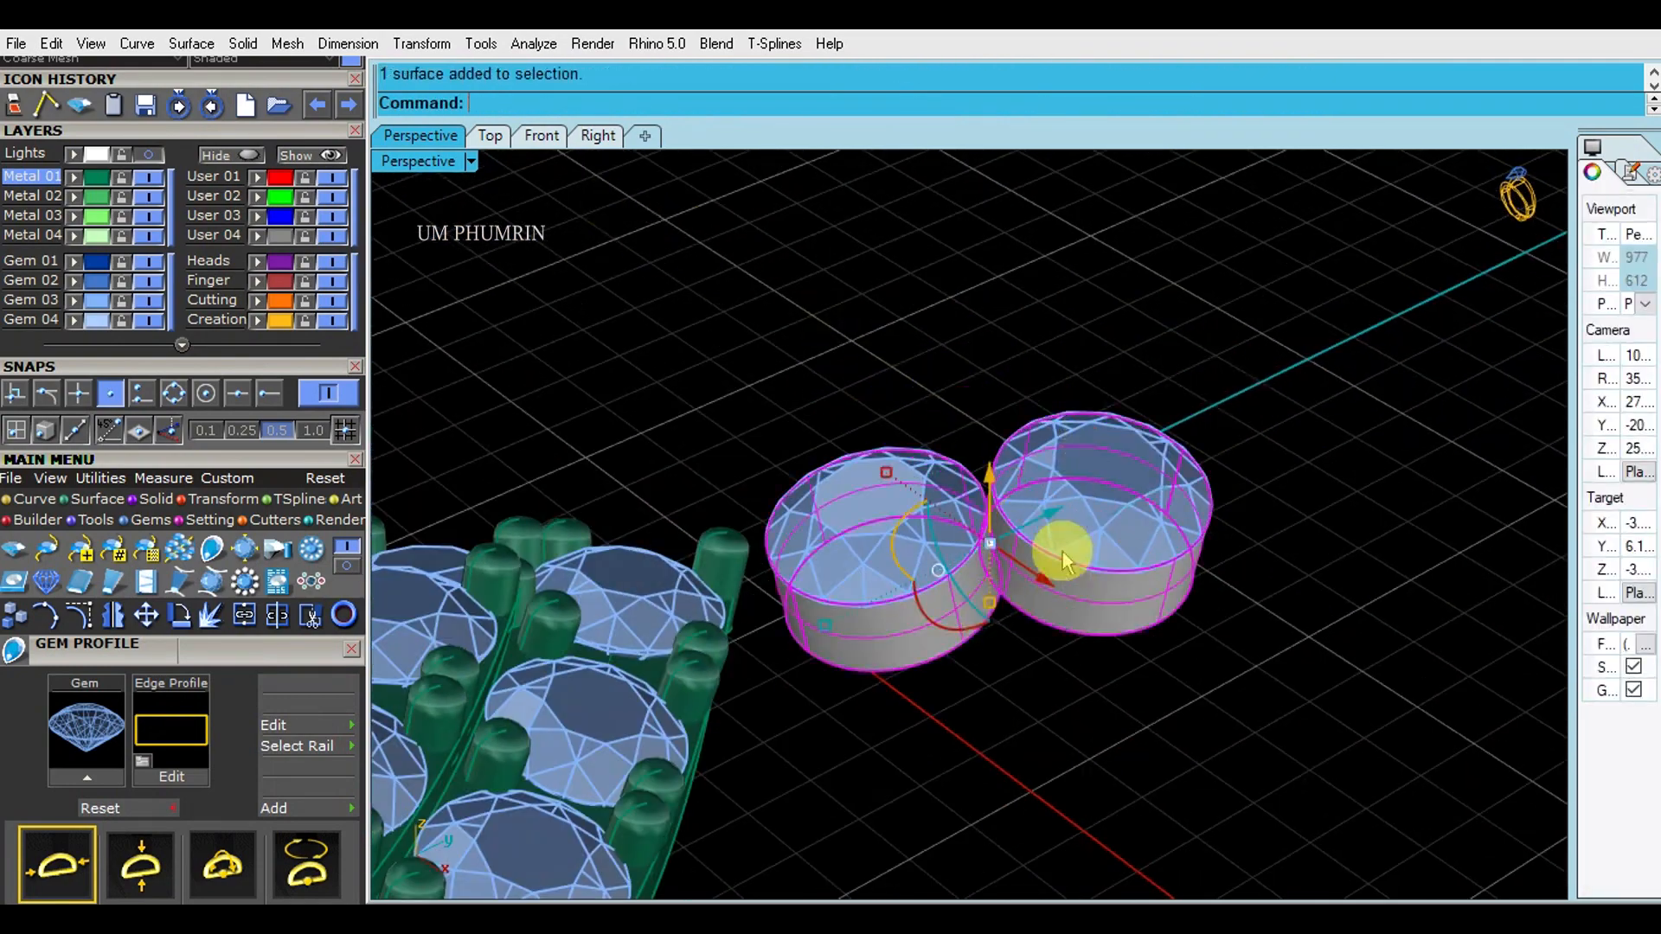
shift+right_drag(1064, 561, 1069, 490)
text(os)
key(Return)
shift+right_drag(1136, 570, 1123, 424)
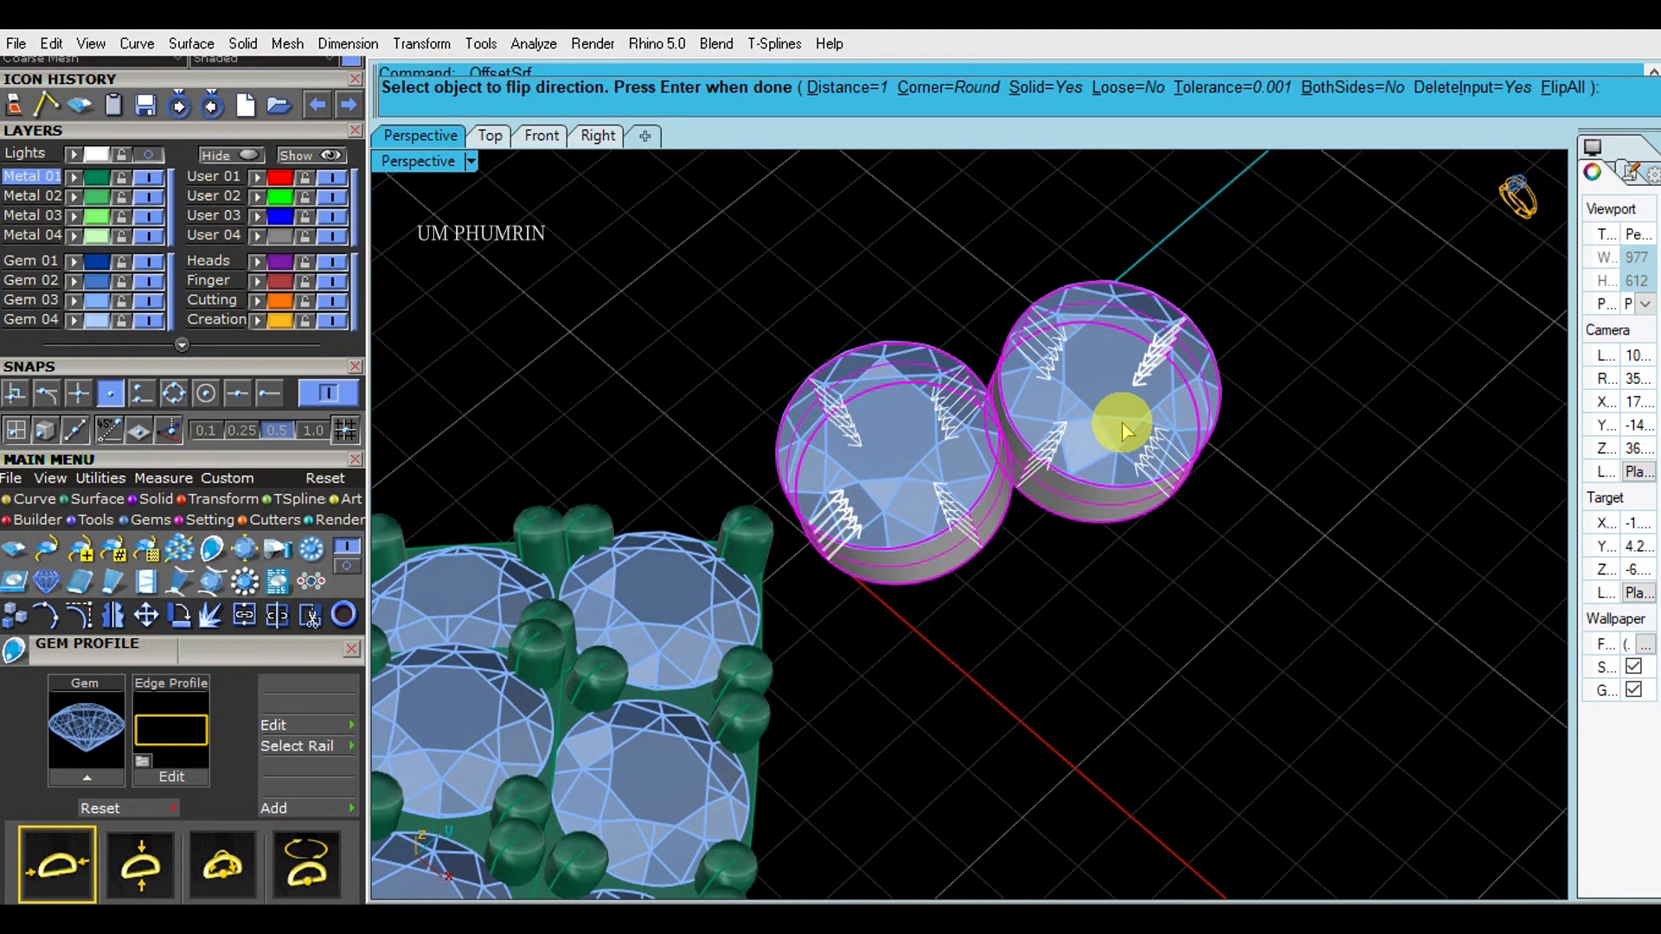
right_click(1259, 524)
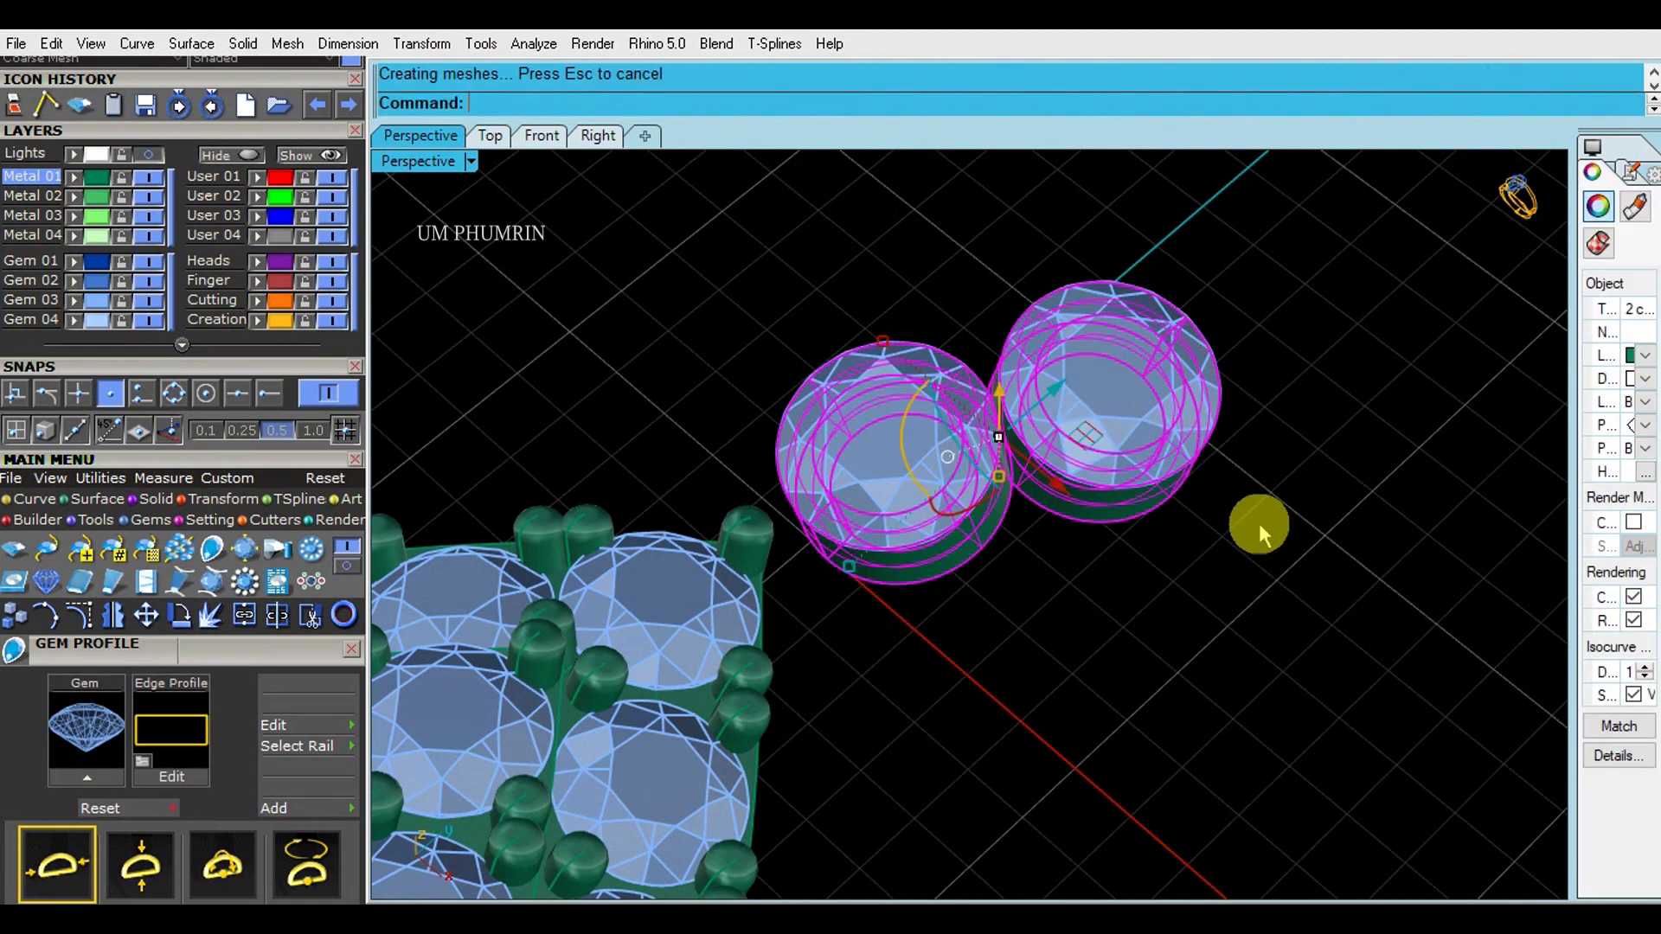
Step: Undo the offset and offset both gem walls inward by 0.6 as solids
right_drag(1259, 522, 1118, 501)
key(ctrl+z)
right_click(1064, 439)
right_click(1105, 530)
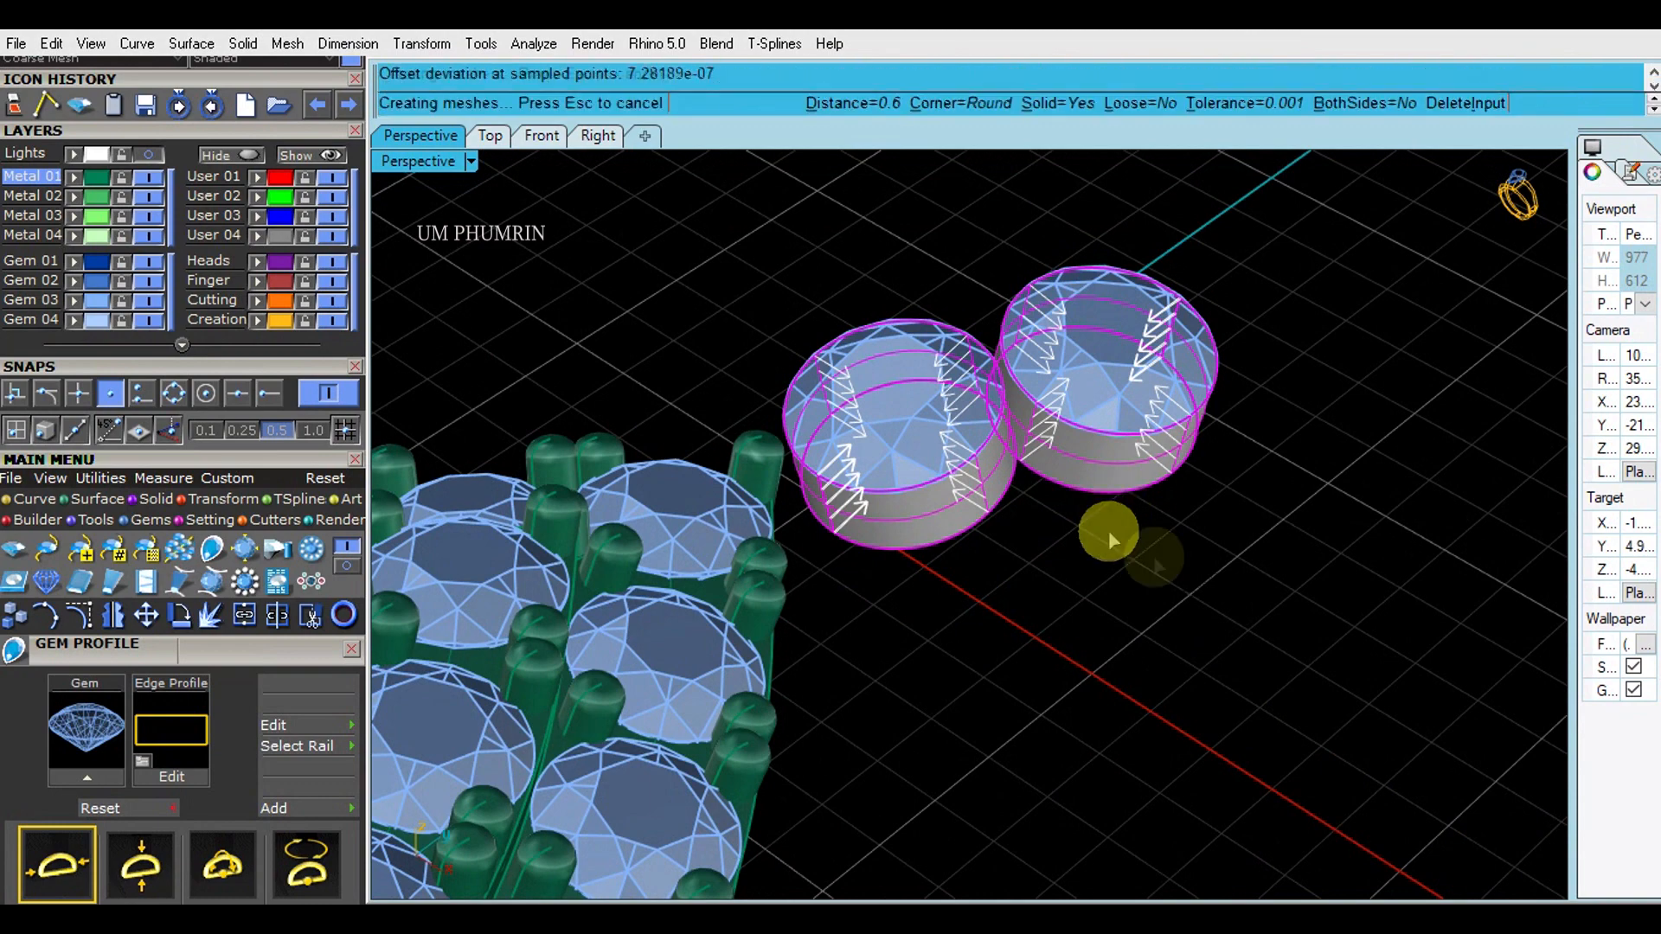
Step: Mirror the gem and setting nearest the tip across a horizontal line through the side gem's centre
click(490, 136)
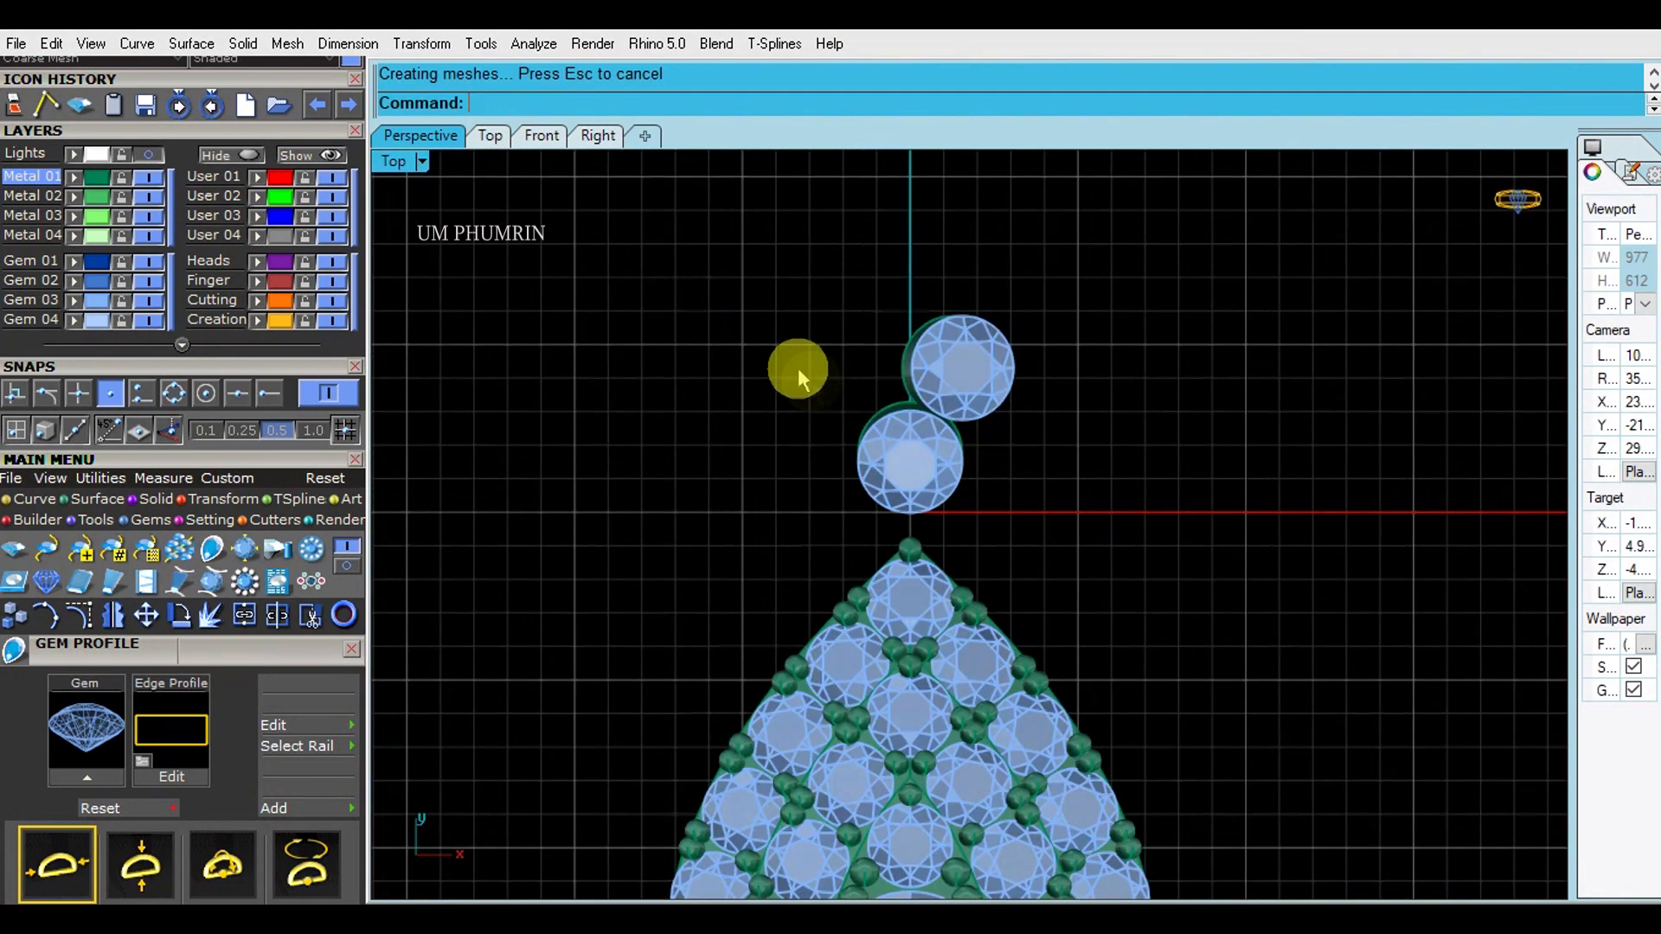
scroll(797, 378, down, 4)
drag(938, 435, 836, 394)
right_drag(896, 406, 968, 513)
text(Mi)
key(space)
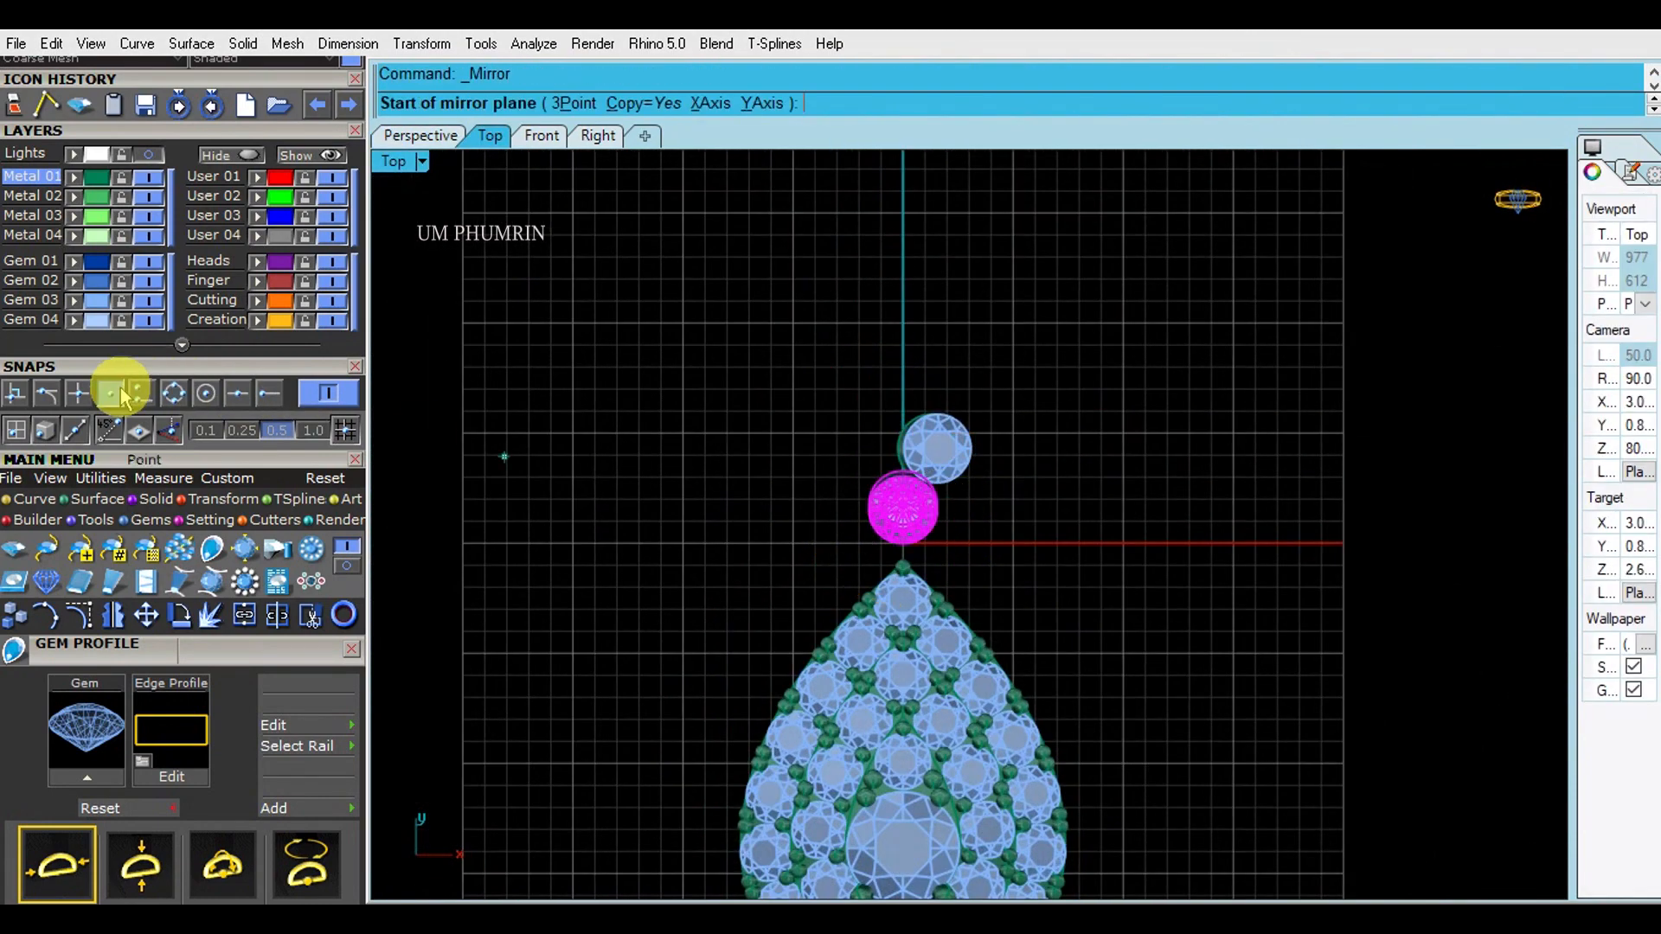
click(939, 450)
click(1080, 449)
Step: Mirror the side gem and its setting to the opposite side across the vertical axis through the origin
drag(1113, 501, 936, 407)
key(space)
scroll(902, 391, up, 2)
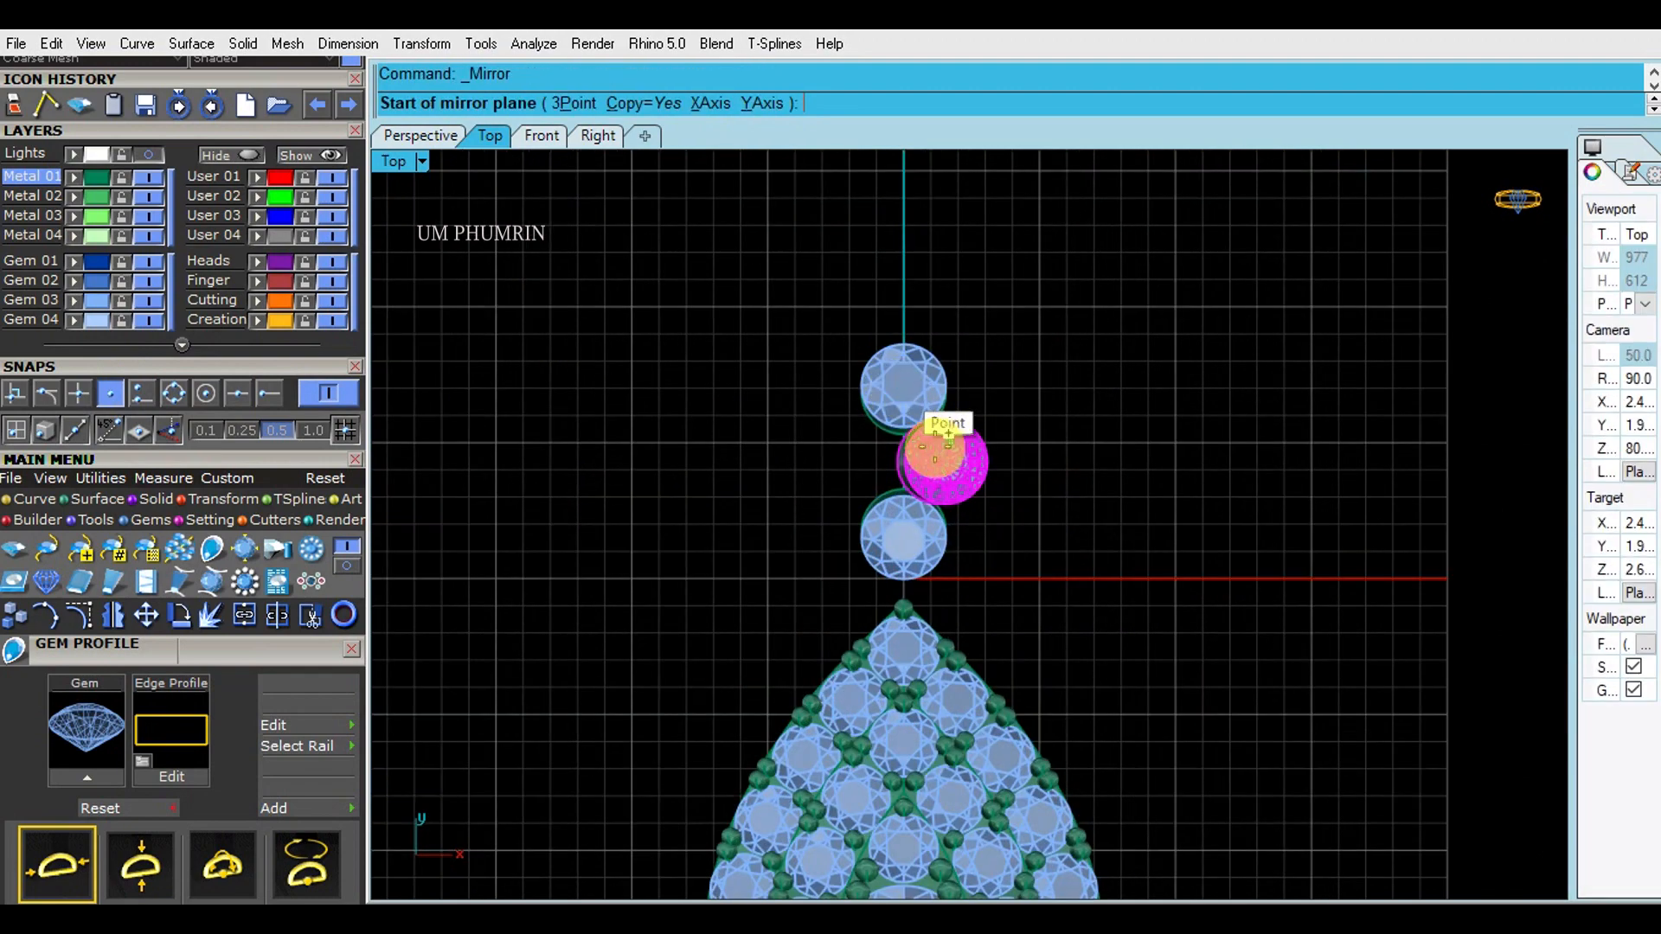
text(0)
key(Return)
shift+click(930, 259)
click(999, 294)
drag(897, 409, 1002, 517)
key(Escape)
Step: Measure the gap between the two side gems of the four-gem cluster with an aligned dimension
scroll(917, 460, up, 8)
text(d)
key(space)
scroll(905, 498, up, 6)
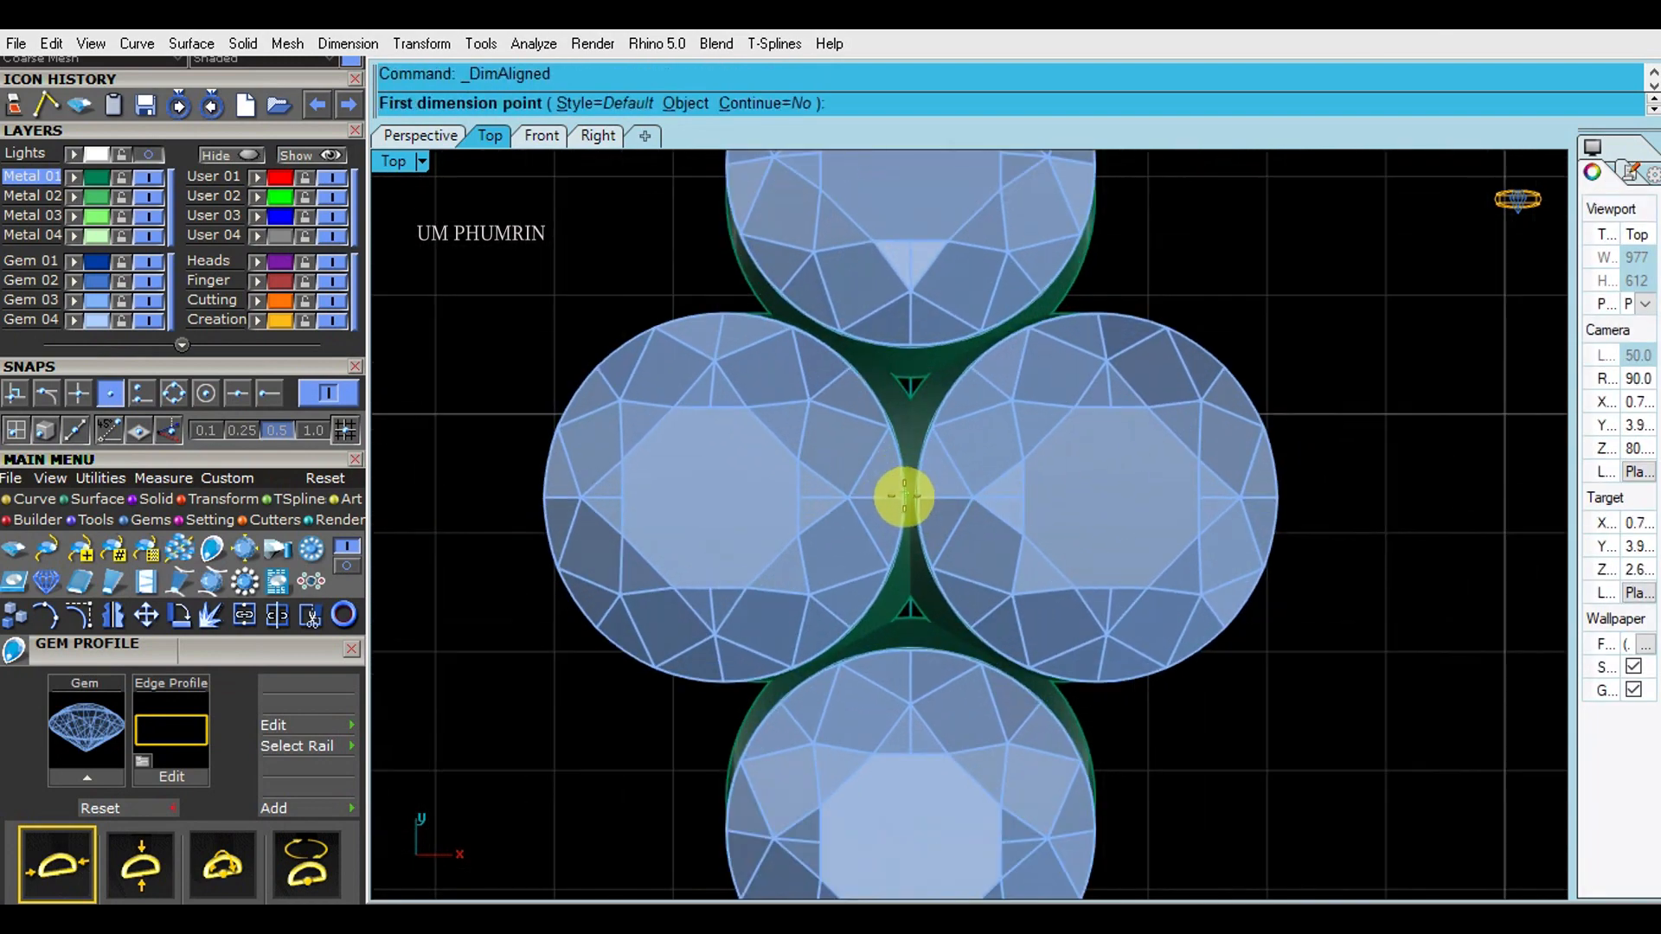
click(928, 498)
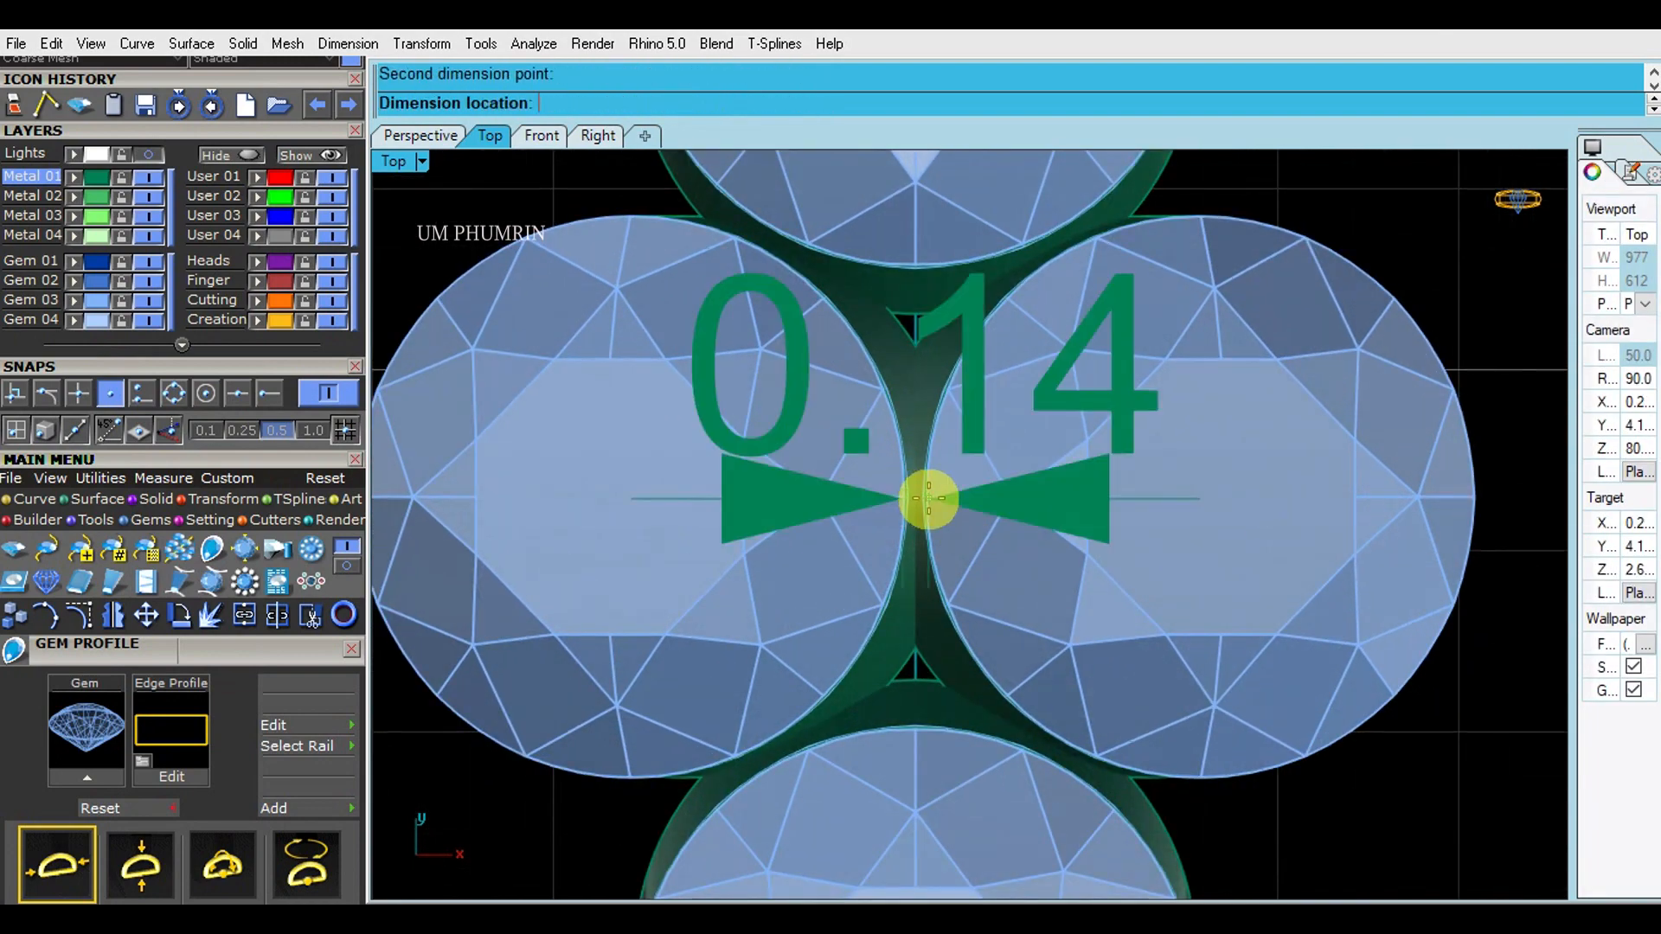
scroll(960, 477, down, 3)
key(Escape)
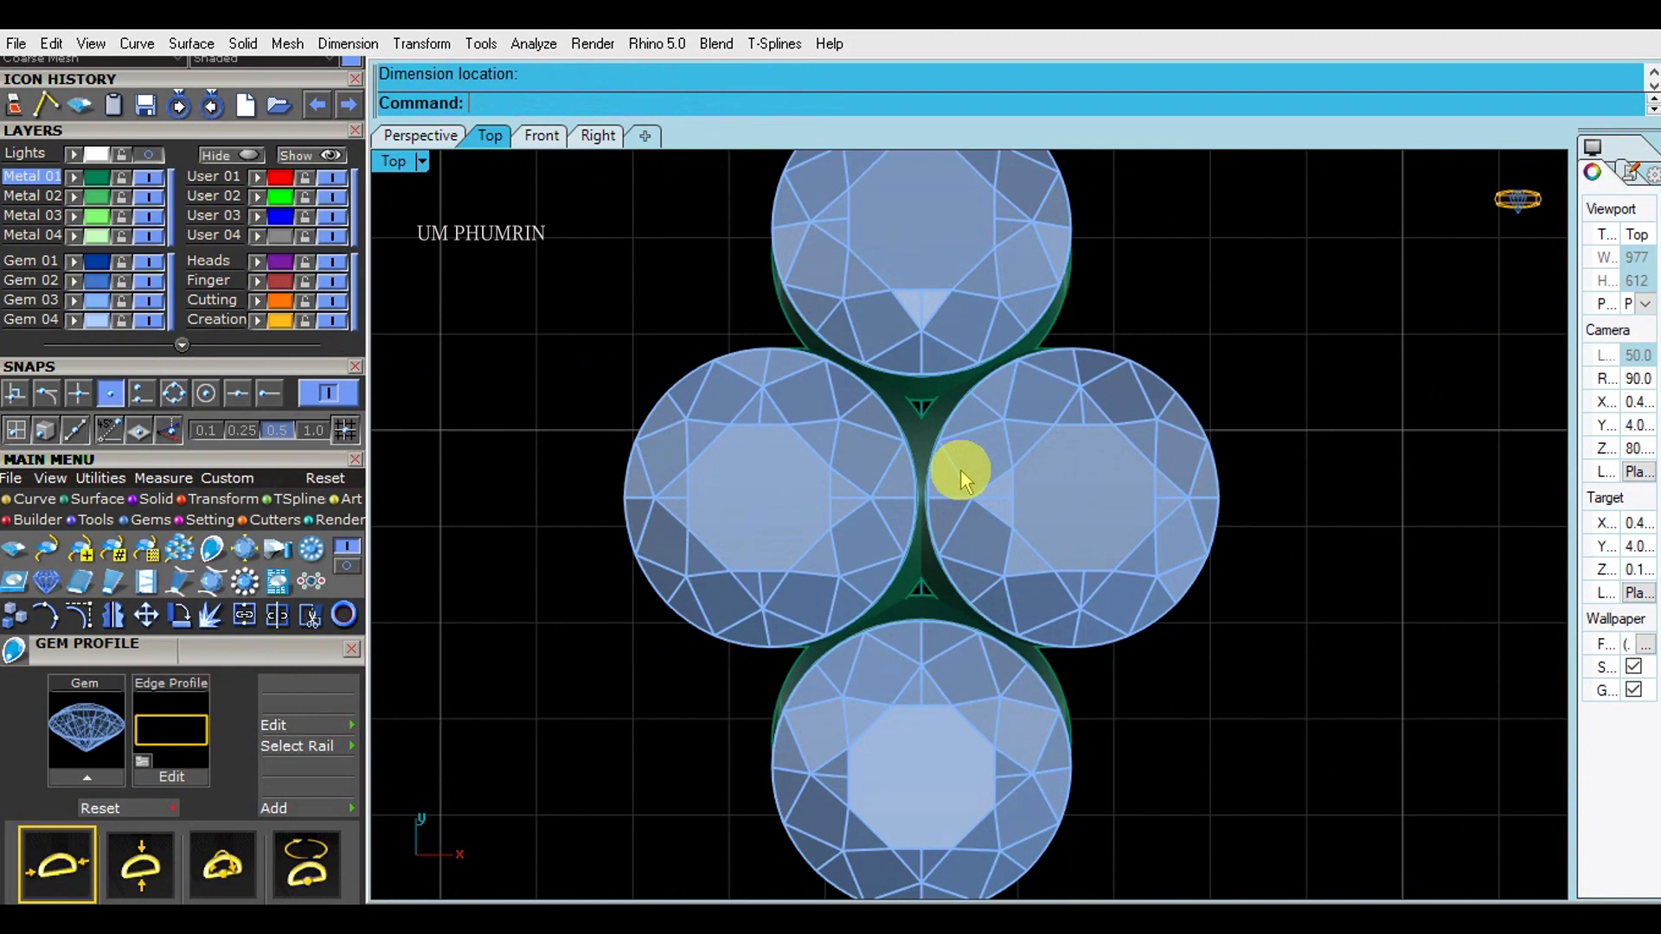
Step: Raise the whole four-gem cluster with its settings slightly along the Z axis and save the file
scroll(964, 480, down, 5)
click(415, 136)
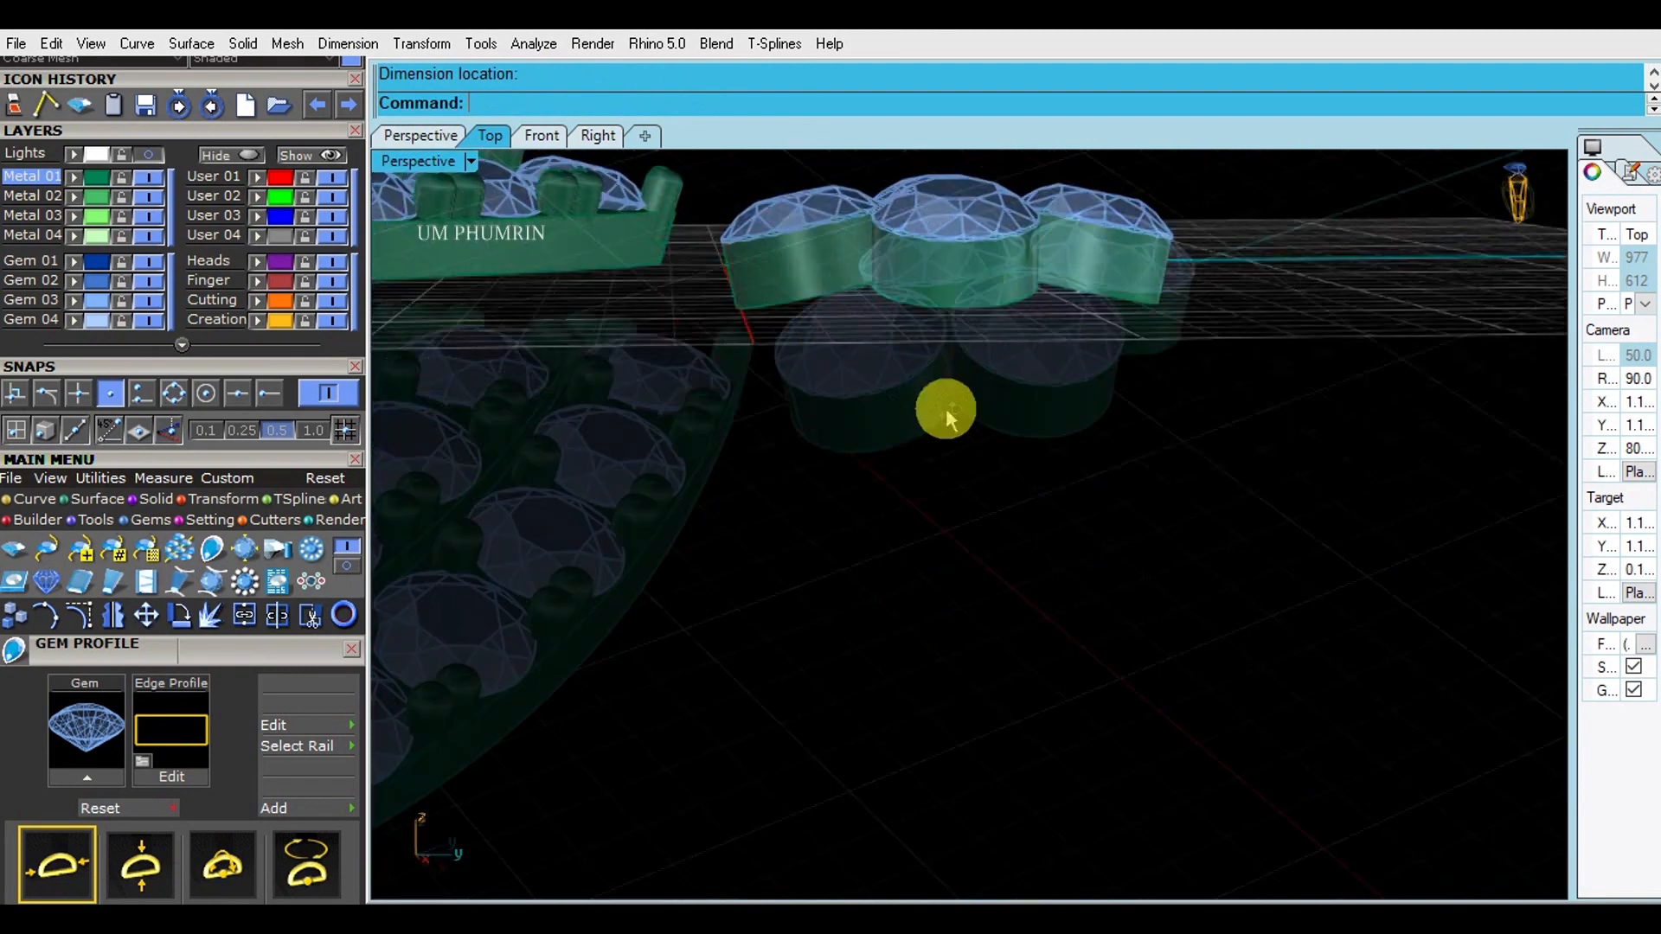
scroll(946, 408, down, 3)
drag(735, 247, 1155, 494)
drag(978, 330, 1004, 323)
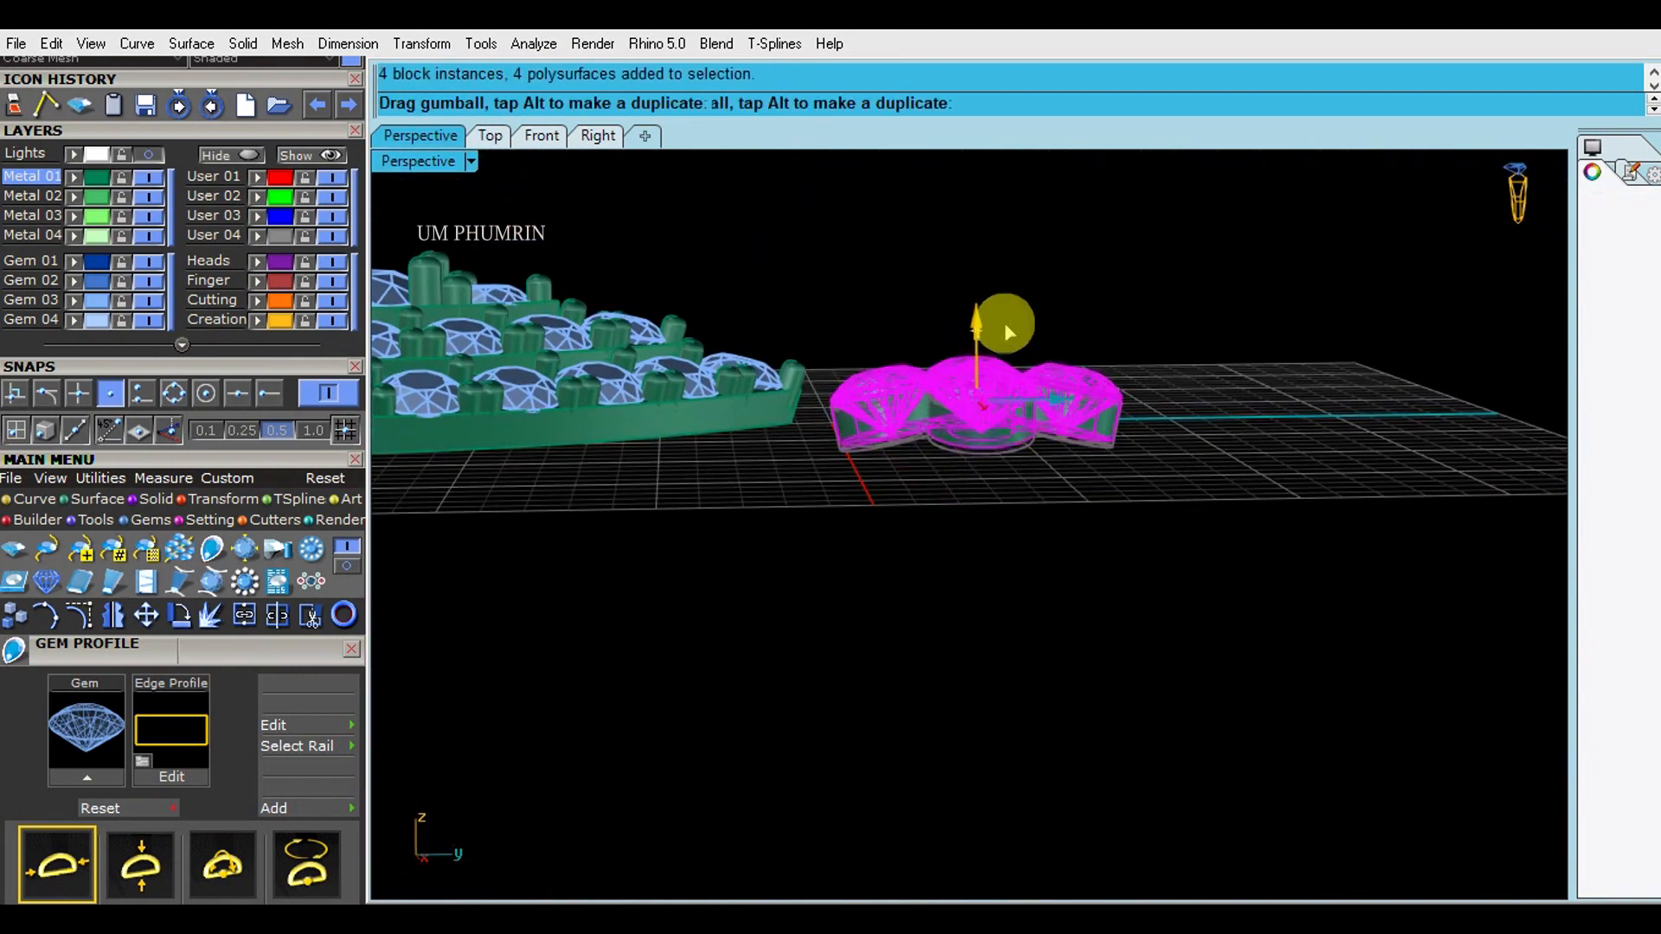
click(1280, 338)
right_drag(1182, 278, 1206, 645)
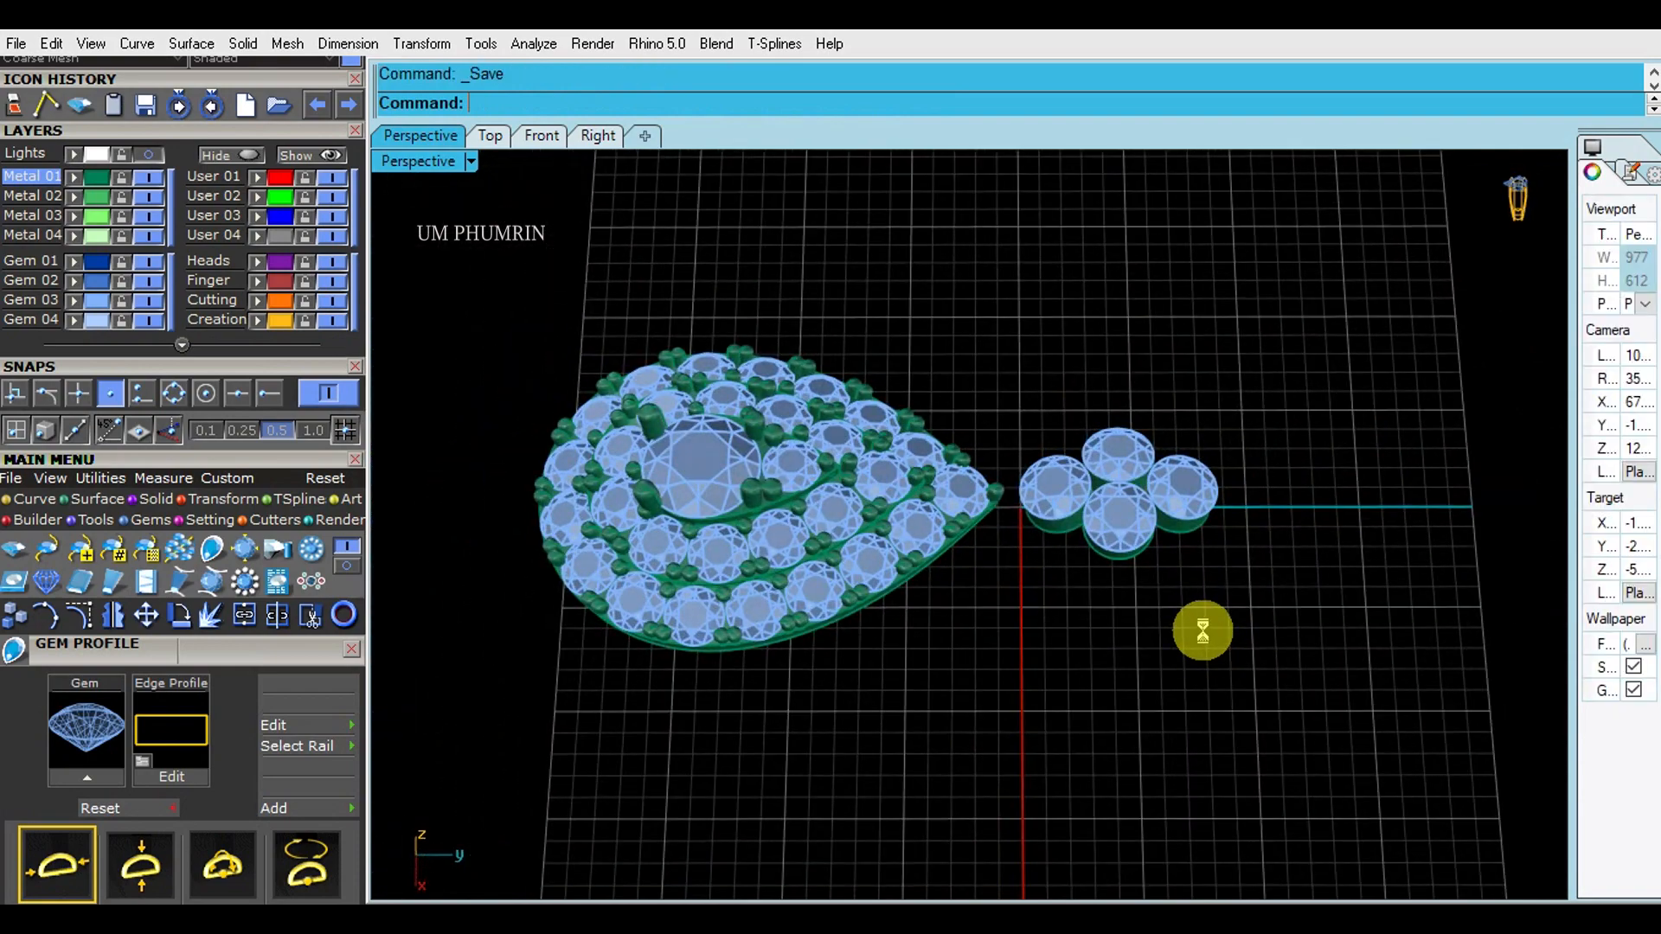
Step: Isolate the blue teardrop band by hiding all other parts of the pendant, and show it from above
scroll(1155, 571, up, 4)
right_drag(1136, 495, 1206, 493)
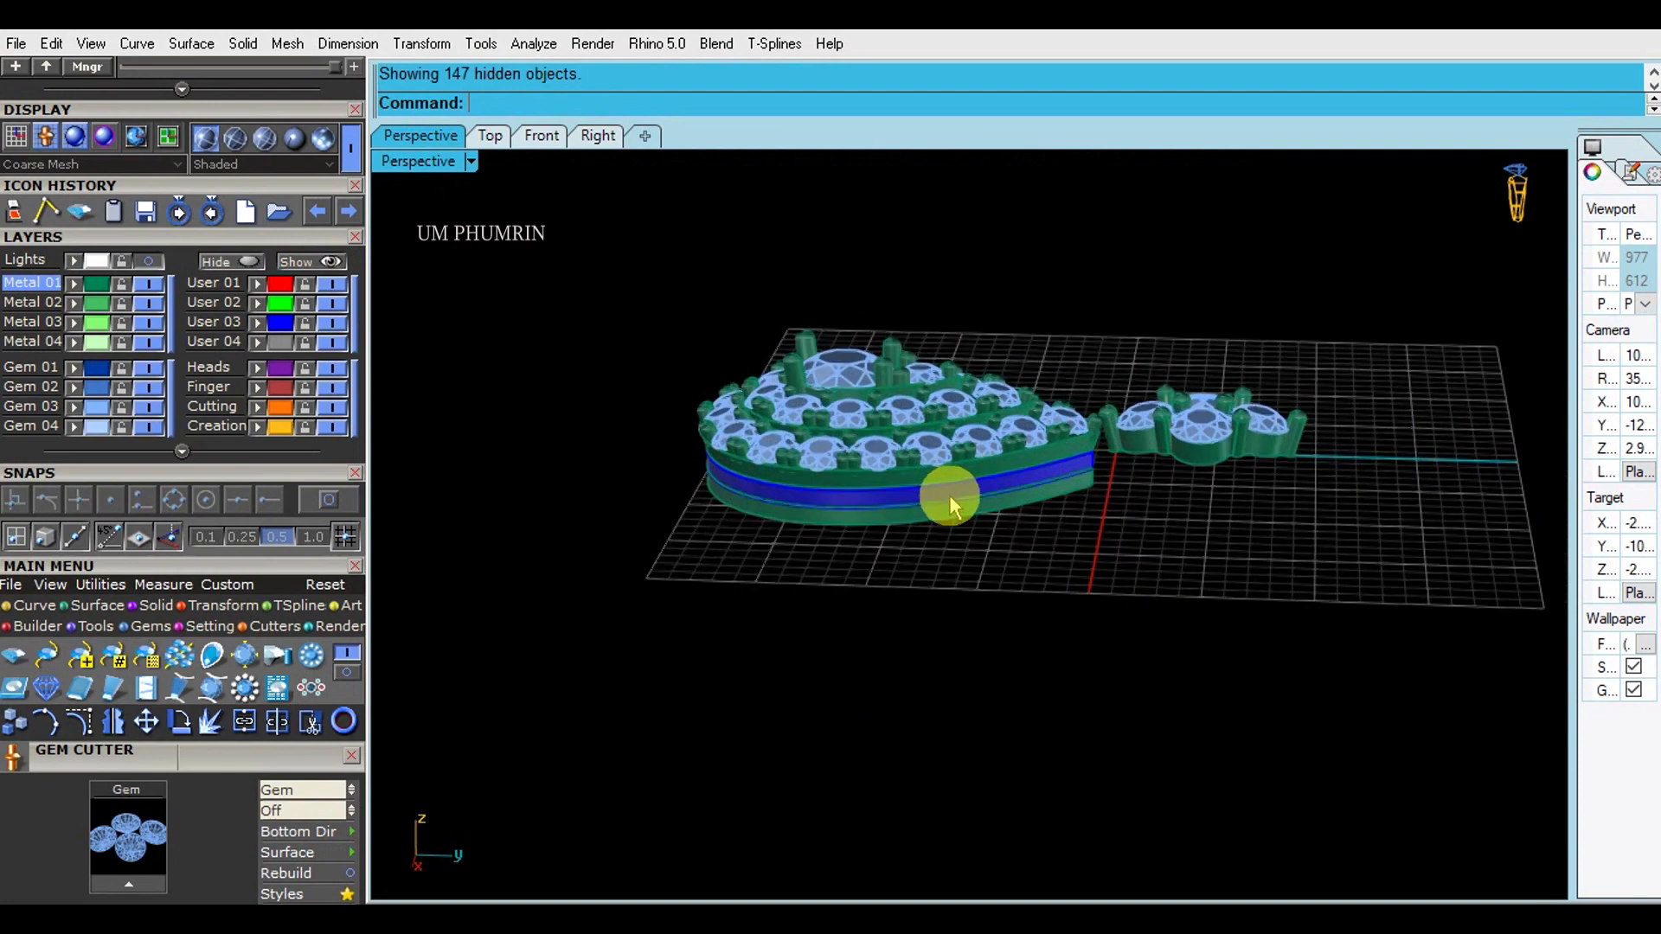
click(686, 426)
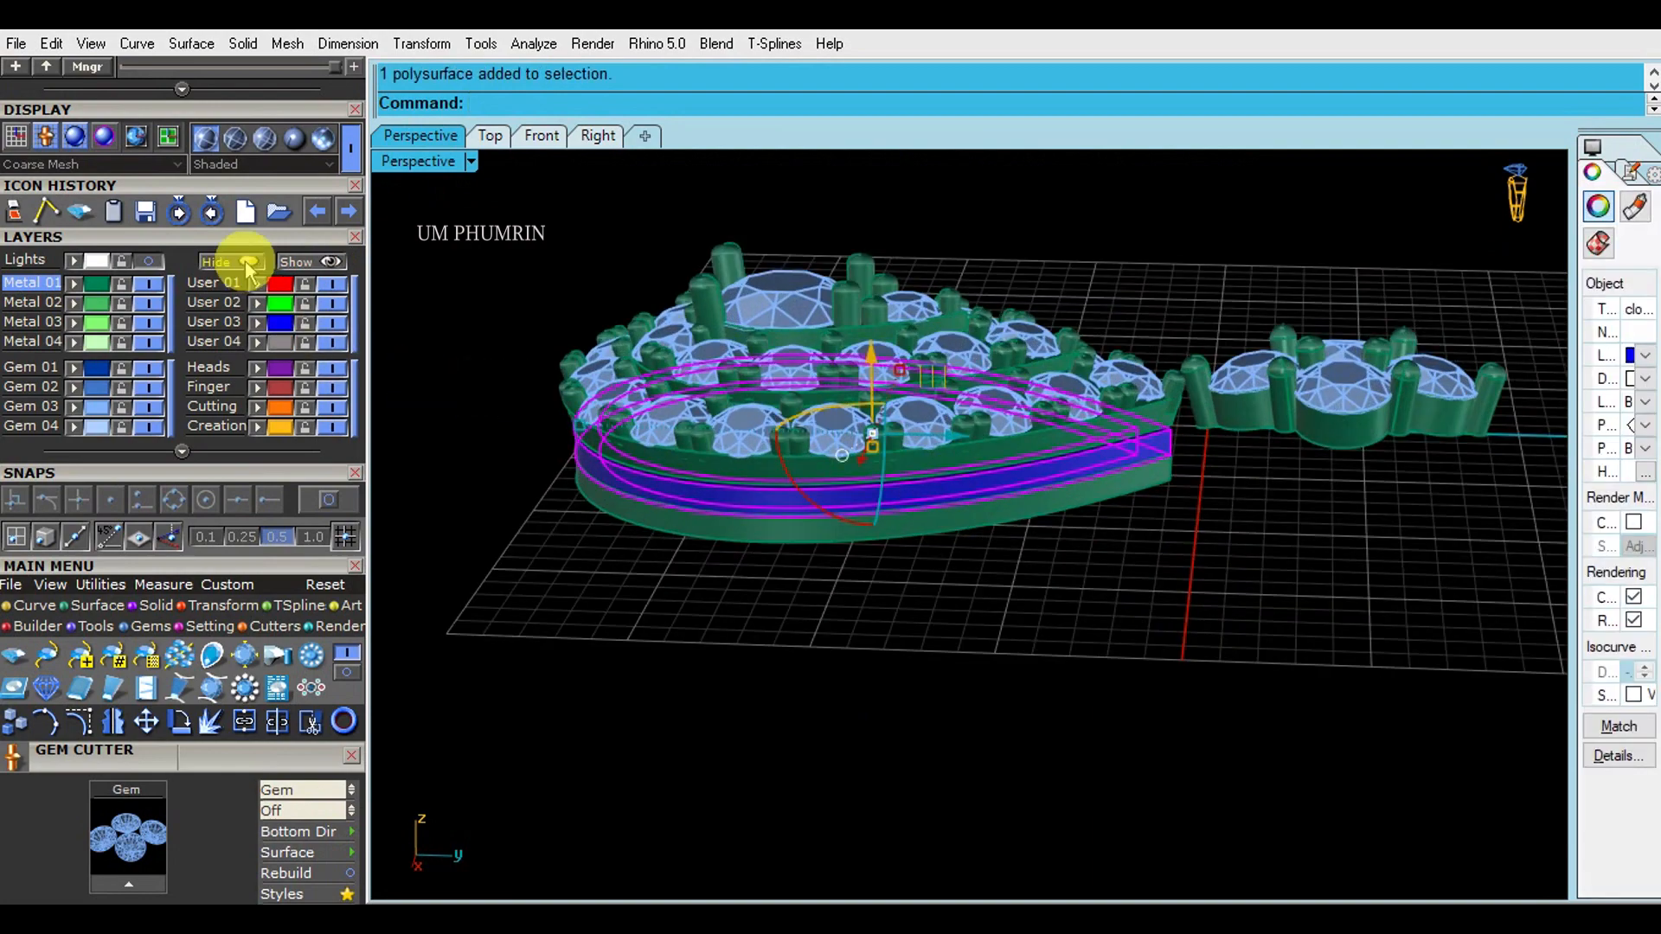
click(244, 261)
click(489, 136)
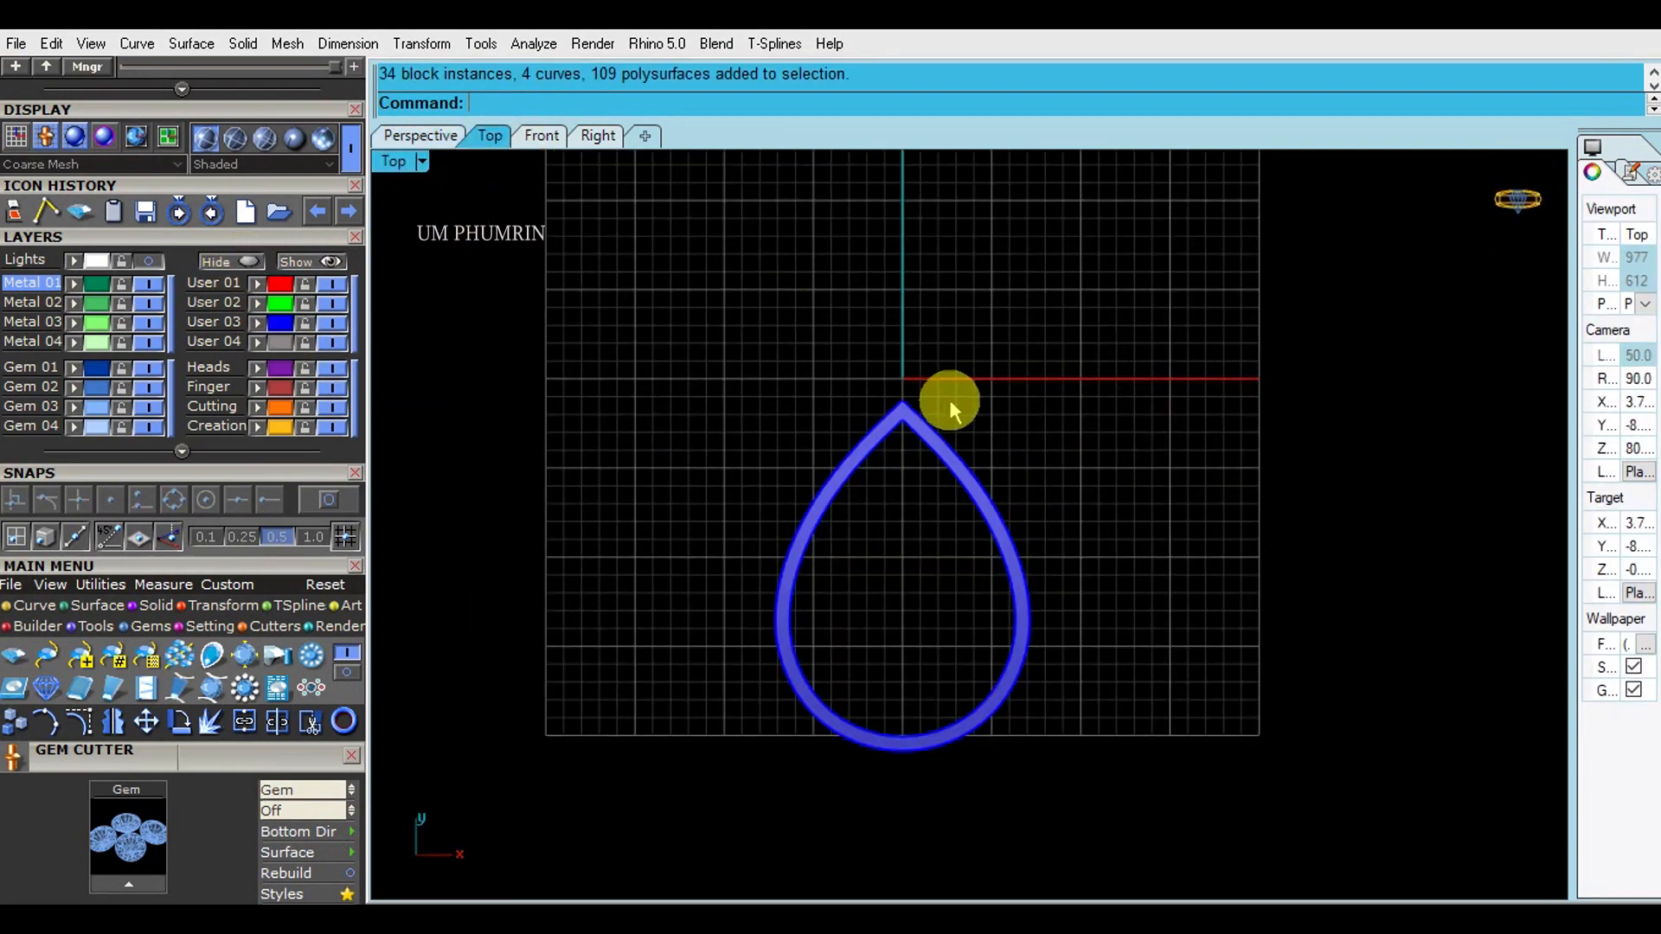
Step: Draw a narrow upright rectangle 0.8 wide beside the tip of the teardrop band
right_drag(948, 408, 975, 424)
text(Re)
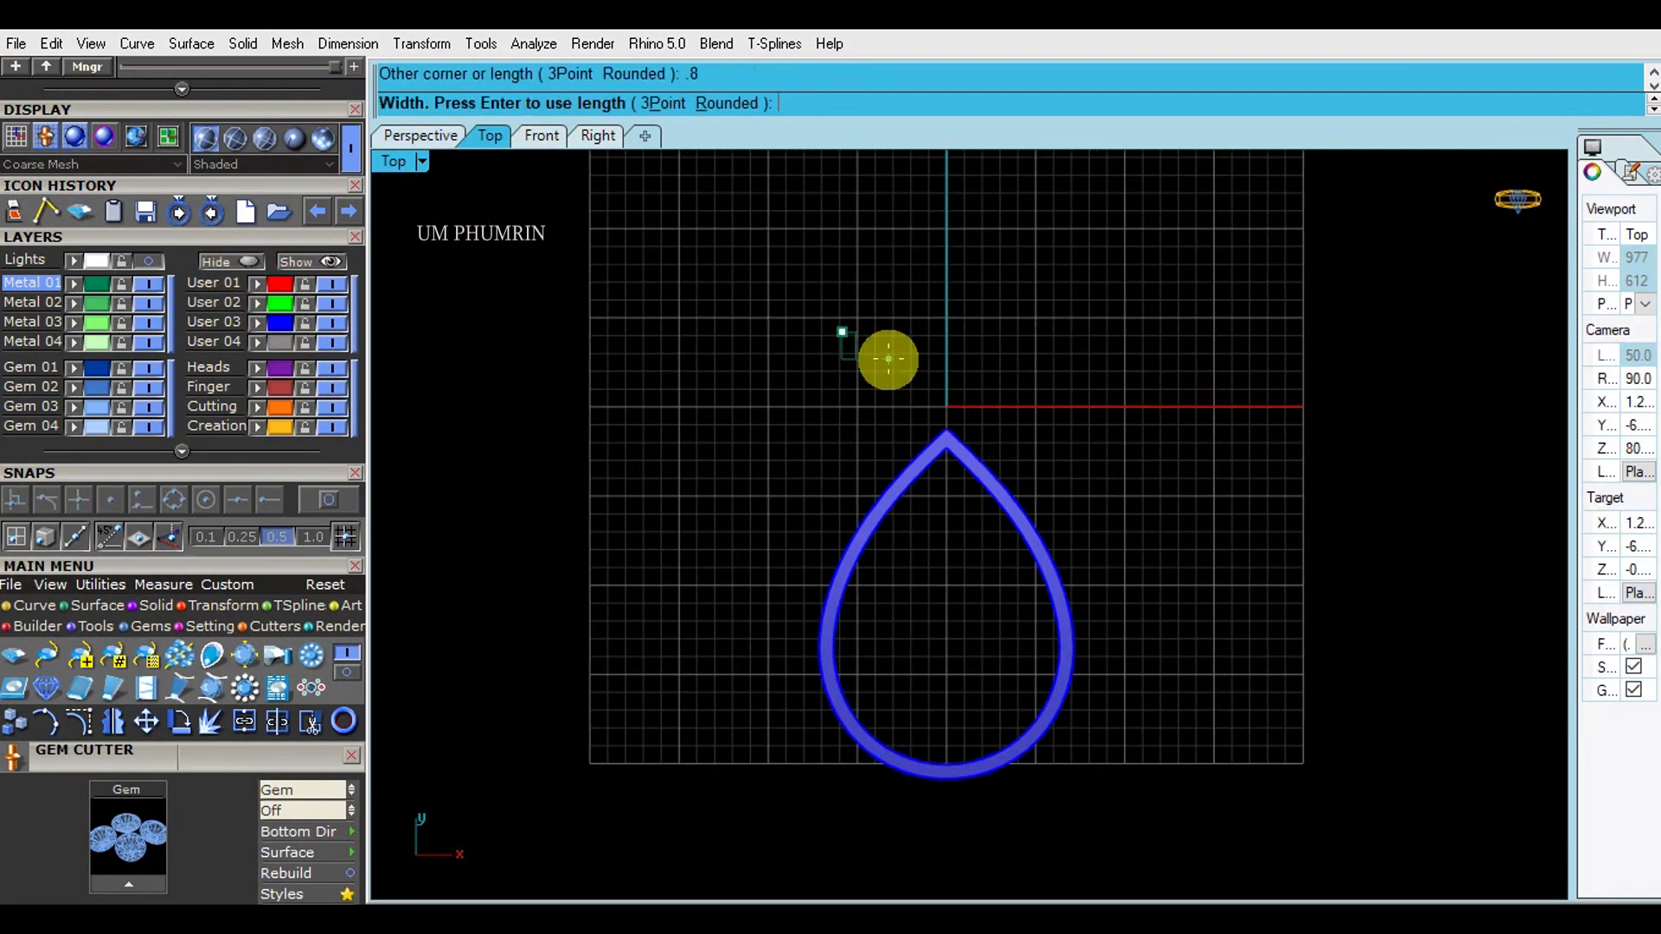
scroll(881, 422, up, 2)
click(883, 397)
click(844, 393)
Step: Centre the rectangle on the origin and move it straight down so it straddles the band's tip
click(101, 585)
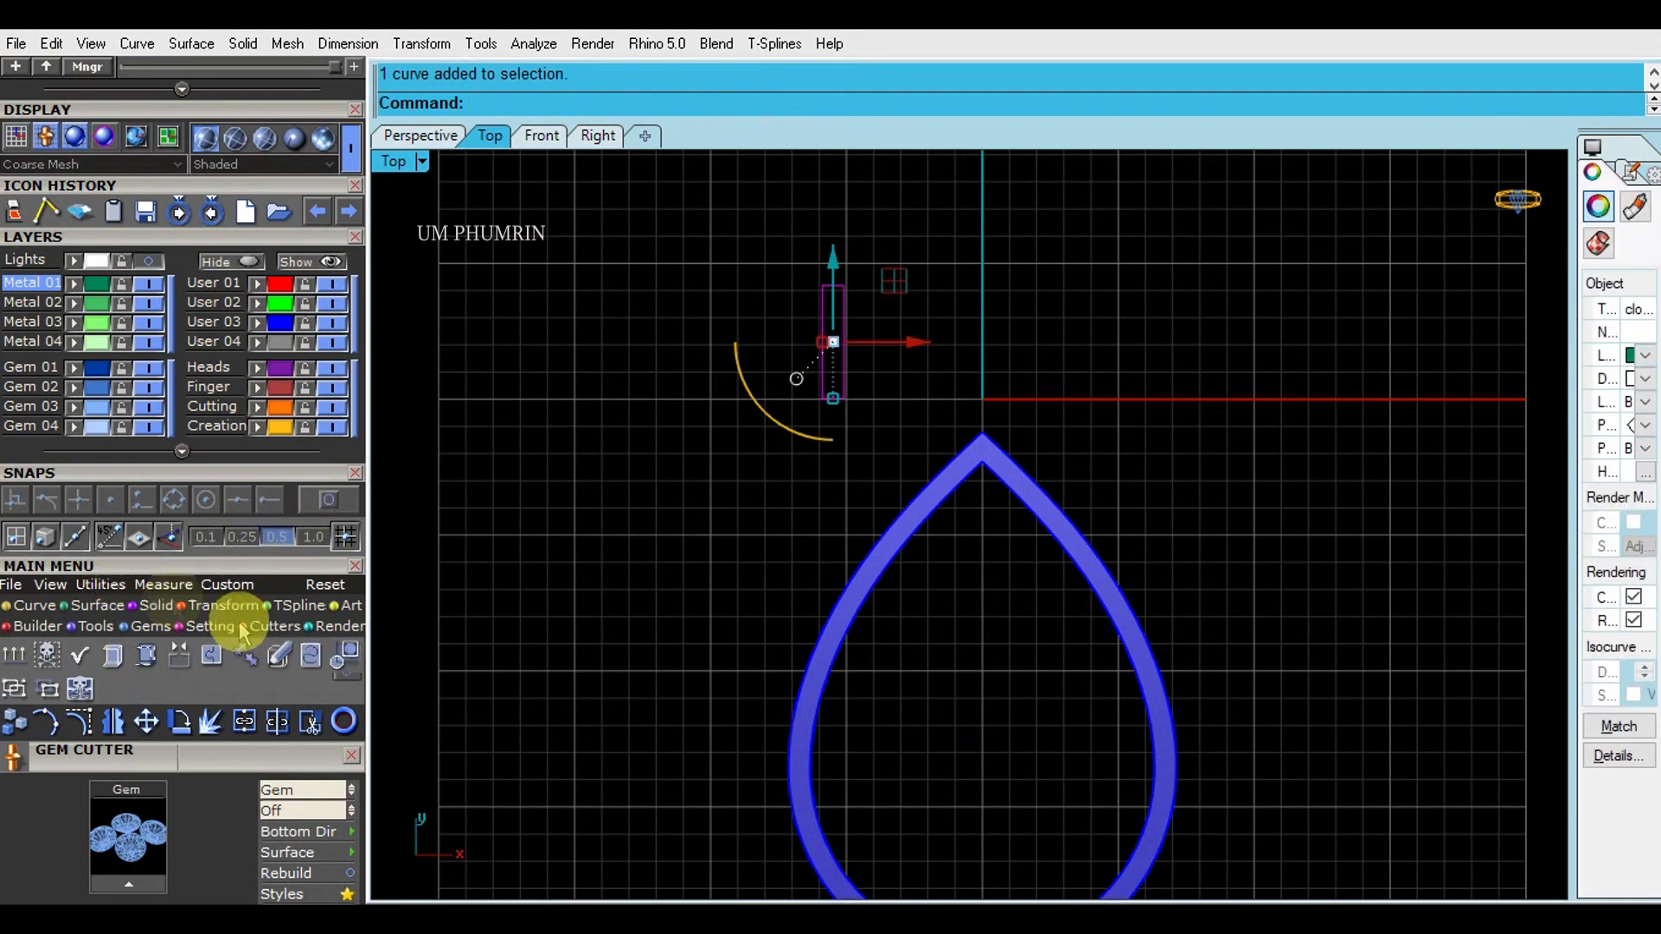
click(346, 655)
click(865, 631)
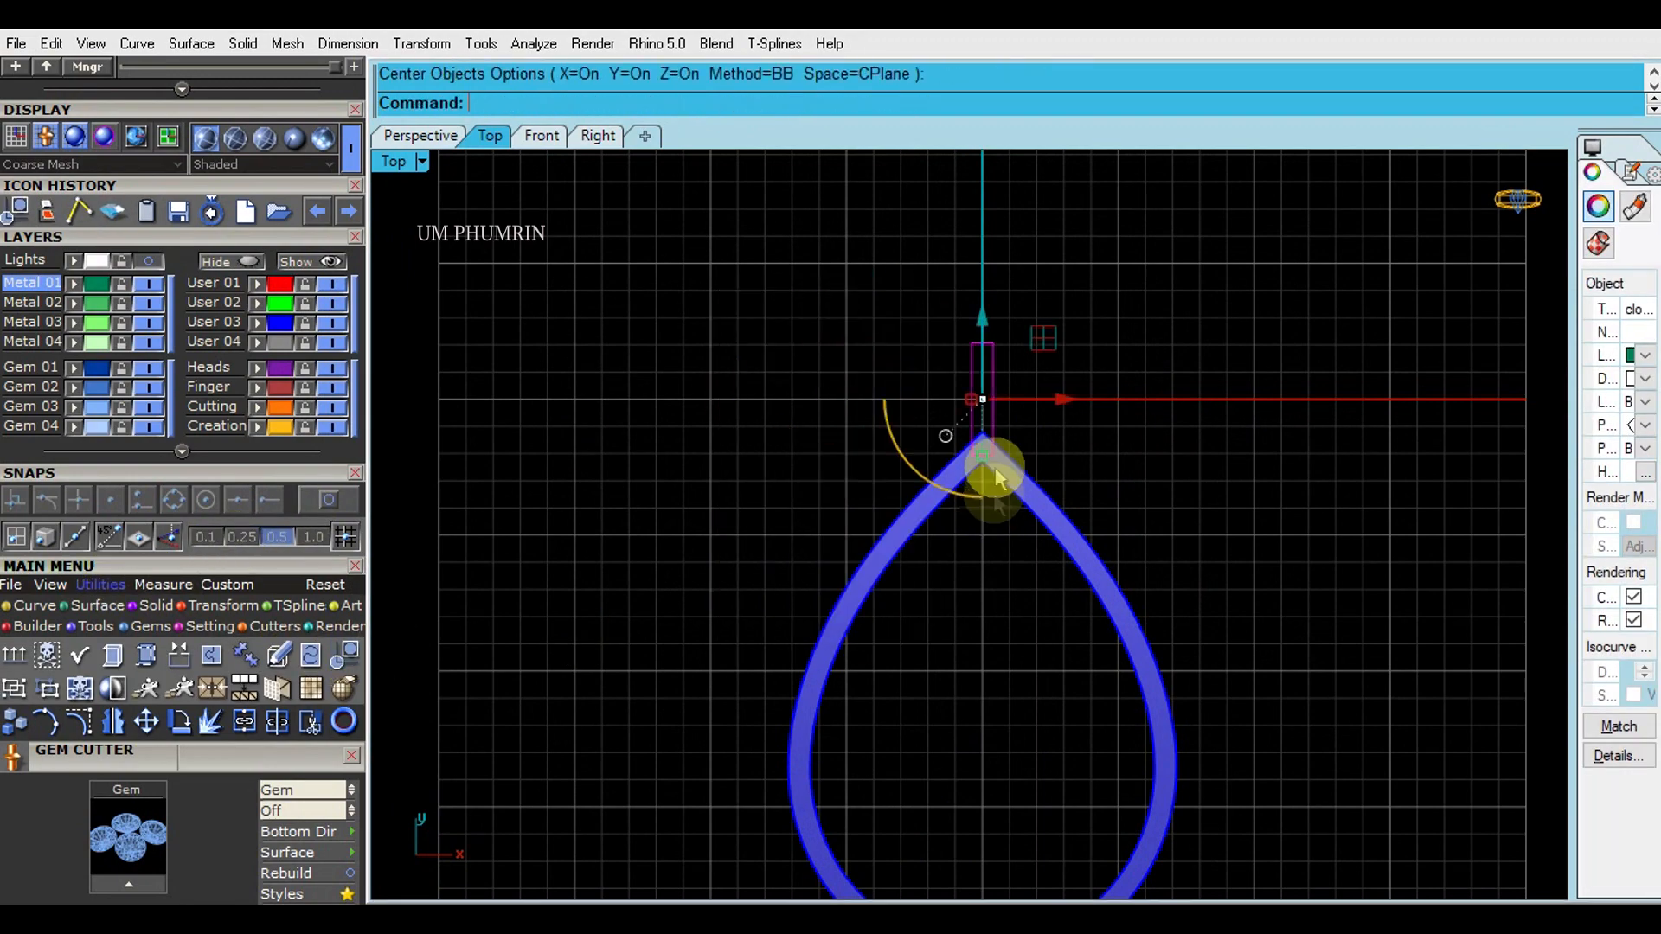
drag(1004, 411, 1003, 414)
scroll(1003, 414, up, 2)
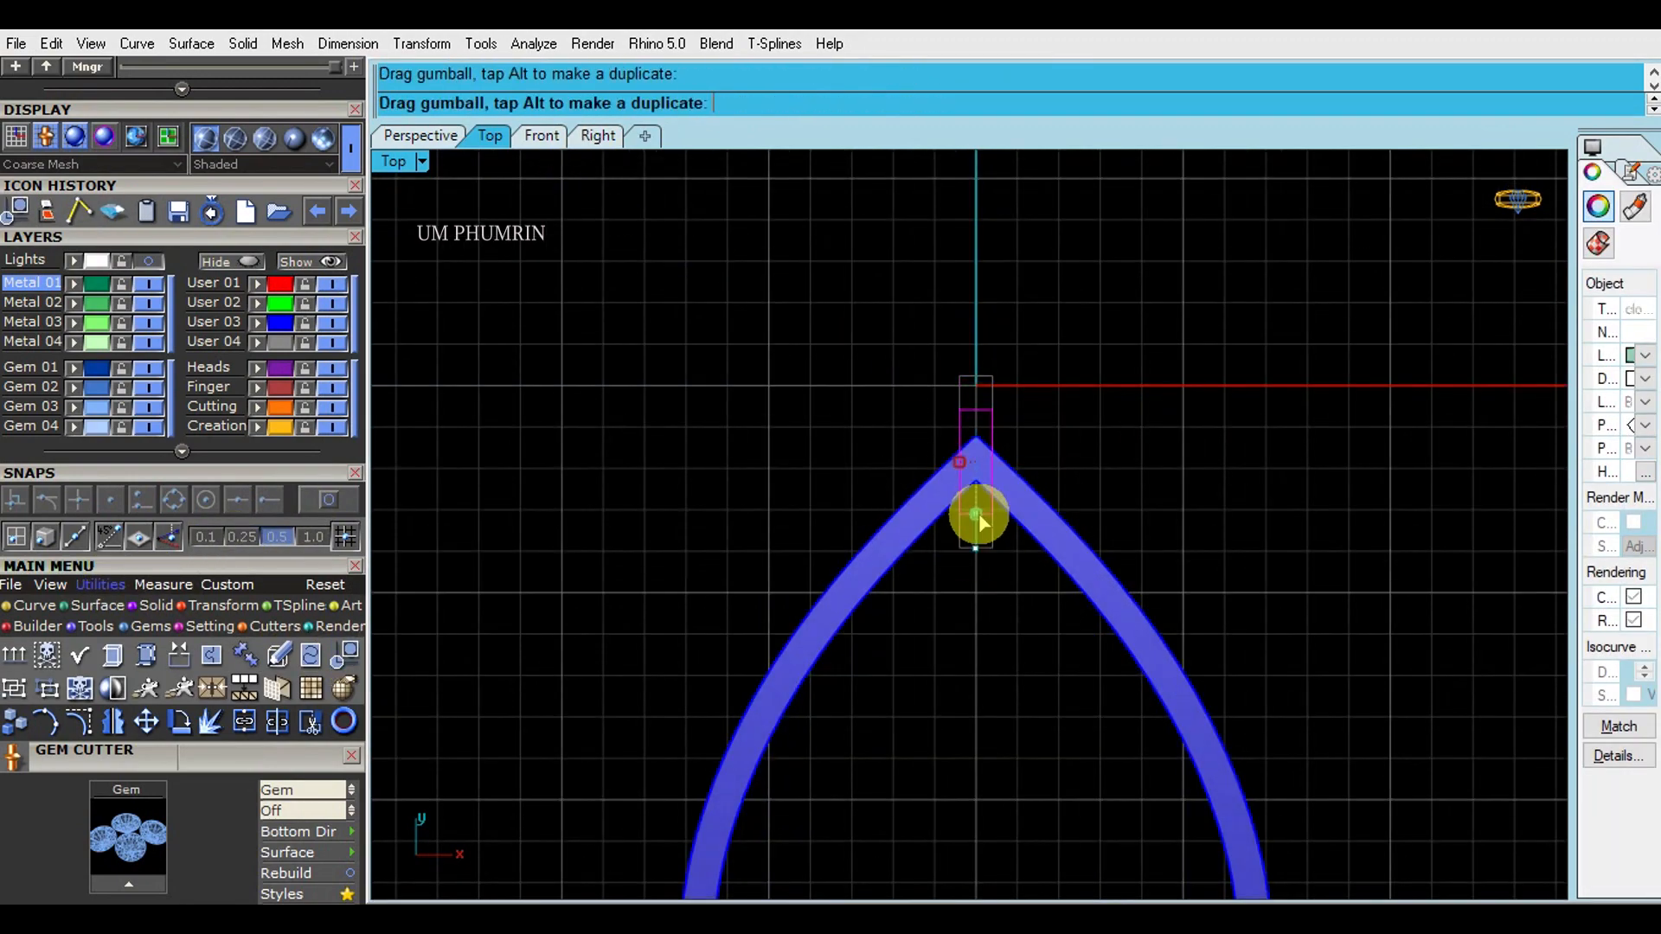
Step: Extrude the rectangle downward in the side view until it passes below the full thickness of the band
click(597, 136)
scroll(915, 375, up, 2)
key(Return)
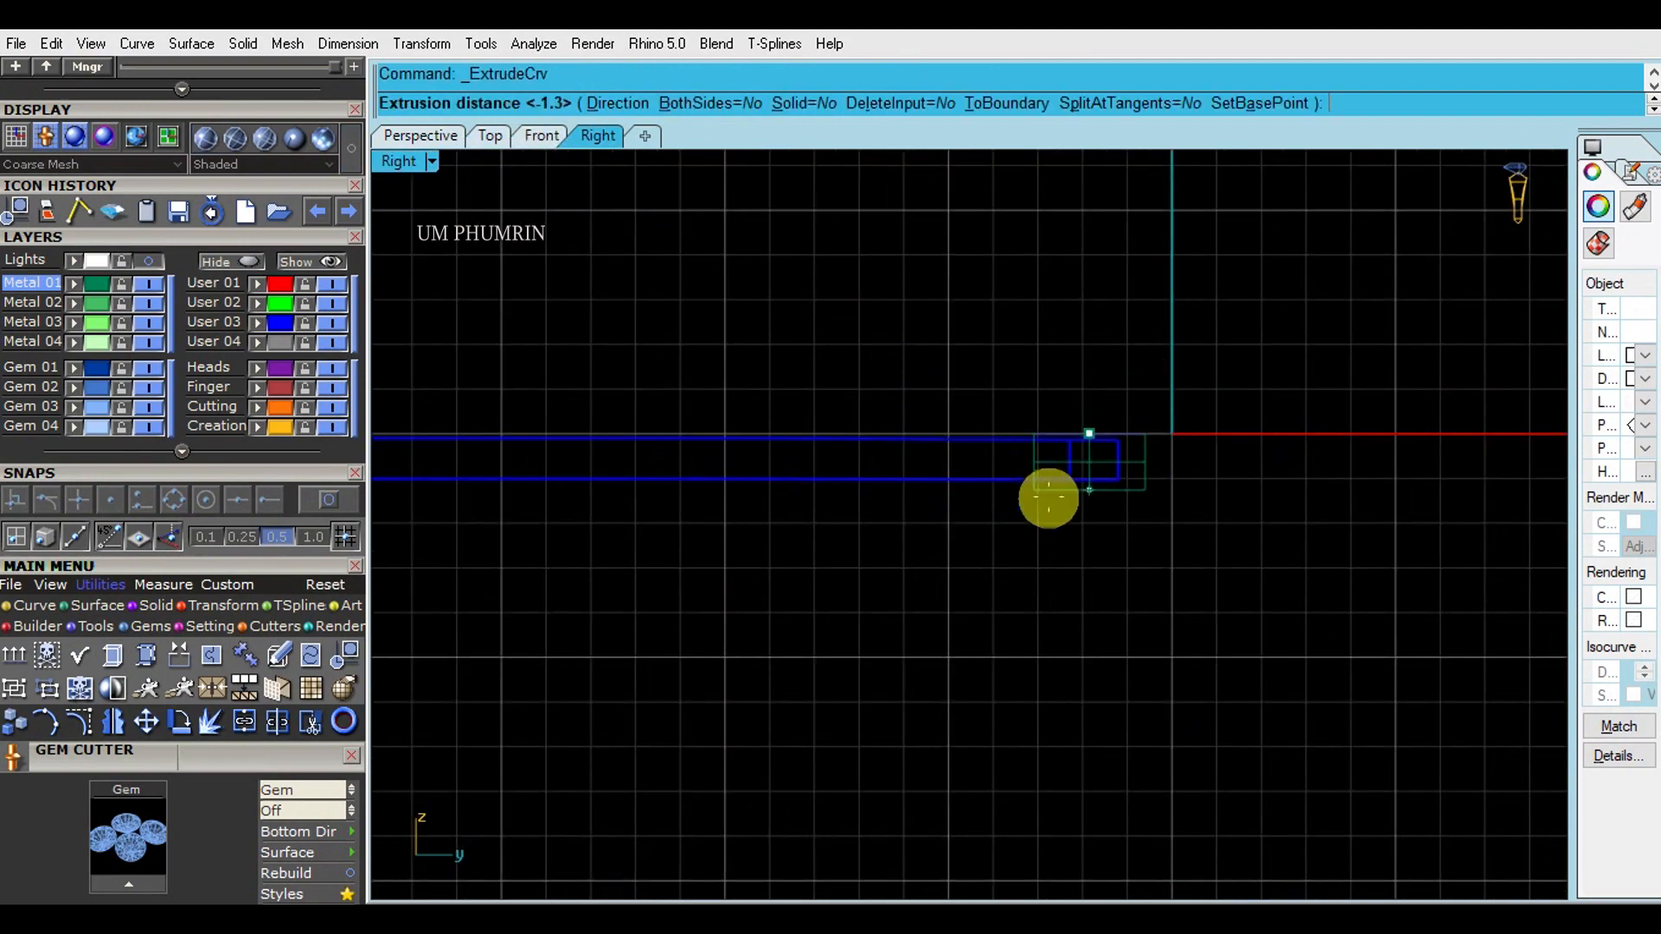
click(1044, 509)
Step: Offset the extruded rectangular wall by 0.01 as a solid, with the offset direction flipped
click(421, 136)
scroll(1194, 481, up, 3)
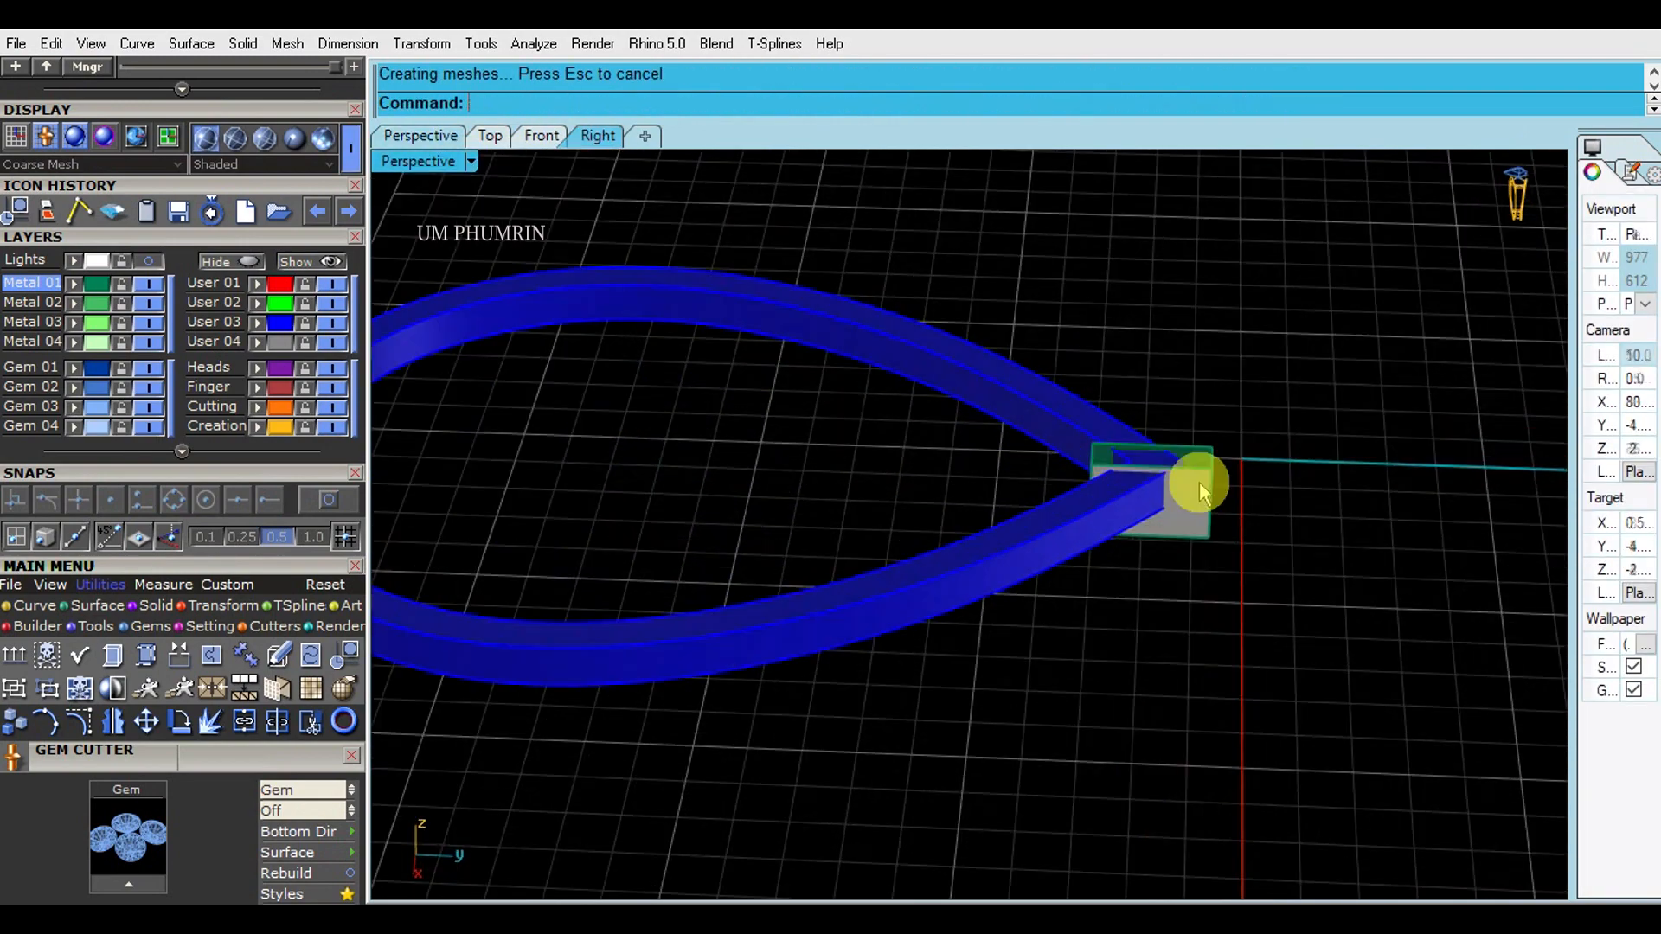
click(1202, 528)
text(O3)
key(Return)
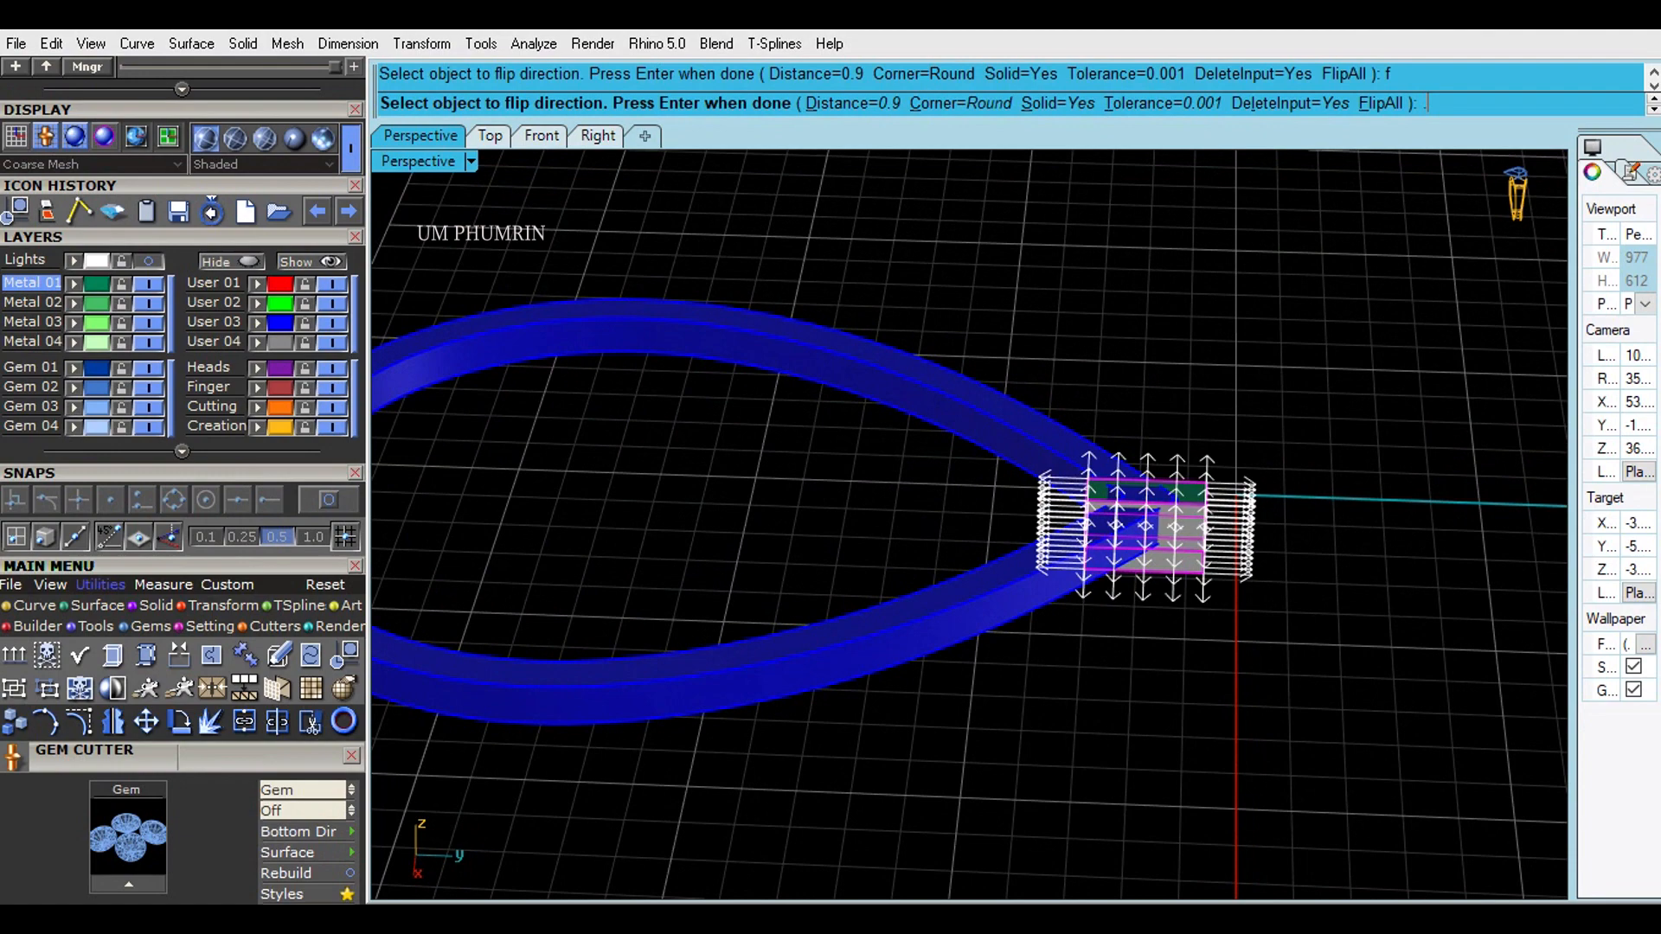
right_drag(1202, 519, 1276, 385)
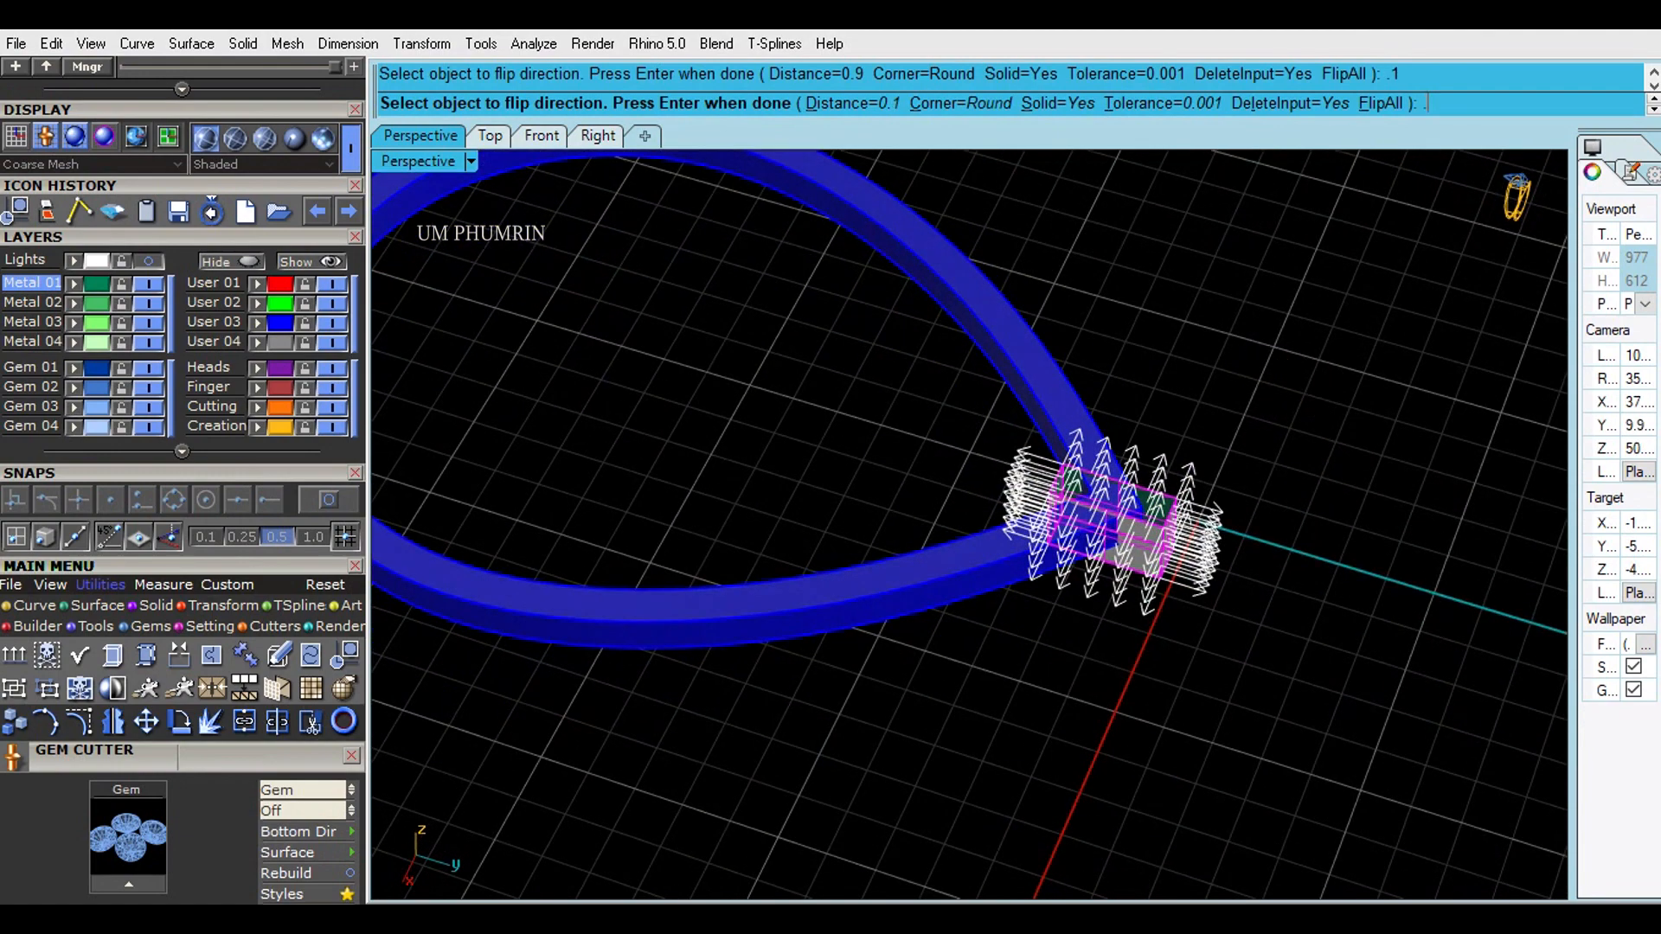
key(Return)
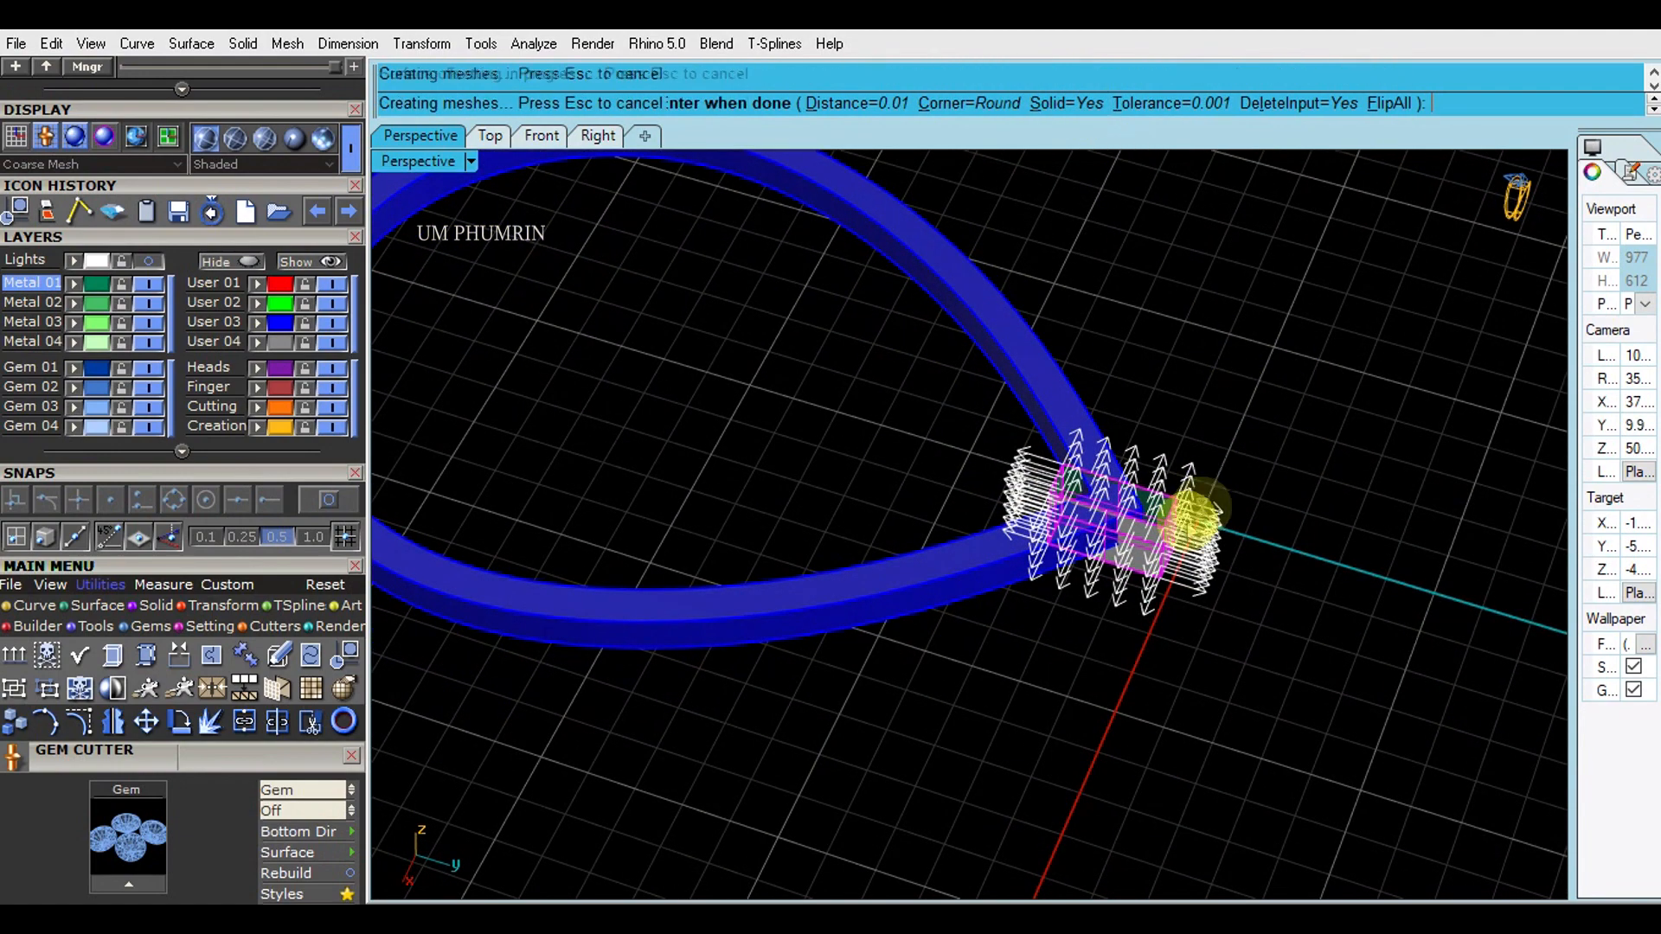
scroll(1119, 489, down, 3)
Step: Place a copy of the thin-walled cutter across the rounded lower end of the teardrop band
click(490, 136)
scroll(1001, 225, down, 3)
right_drag(1008, 371, 962, 317)
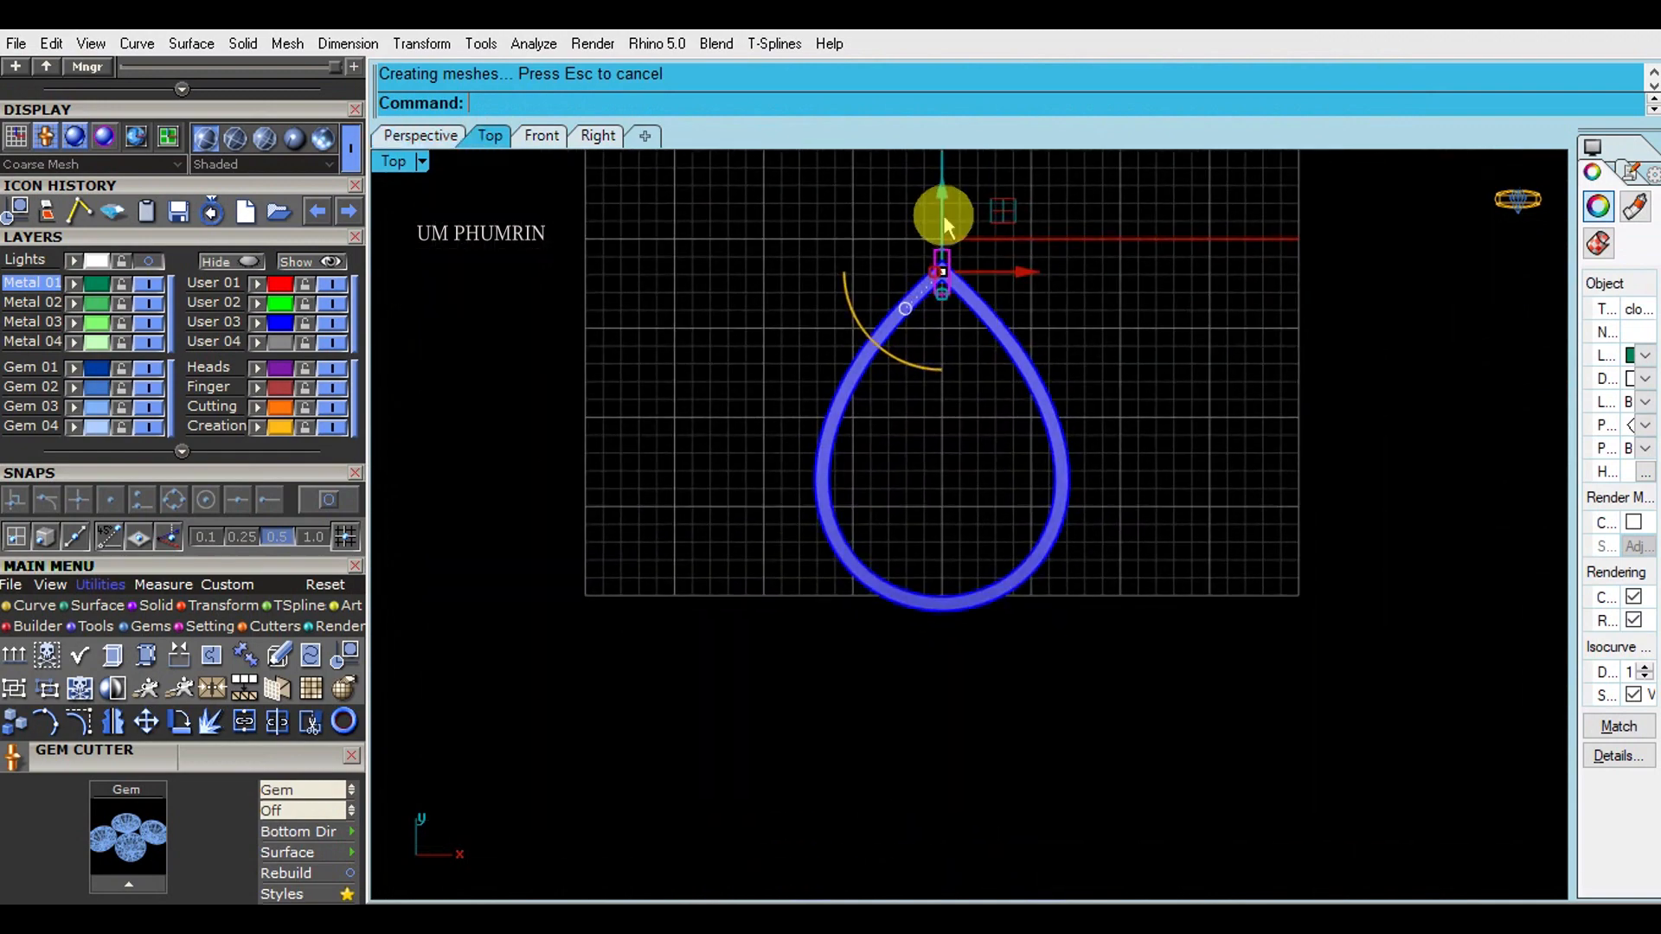
click(934, 554)
scroll(966, 212, up, 6)
Step: Copy the tip cutter onto the upper right side of the band and rotate it square to the curve
click(937, 303)
alt+drag(994, 258, 1144, 432)
right_drag(1046, 601, 930, 431)
scroll(930, 431, up, 2)
drag(928, 406, 845, 327)
Step: Copy the angled cutter to the lower right side of the band and rotate it to cross the curve squarely
alt+drag(1042, 304, 1116, 623)
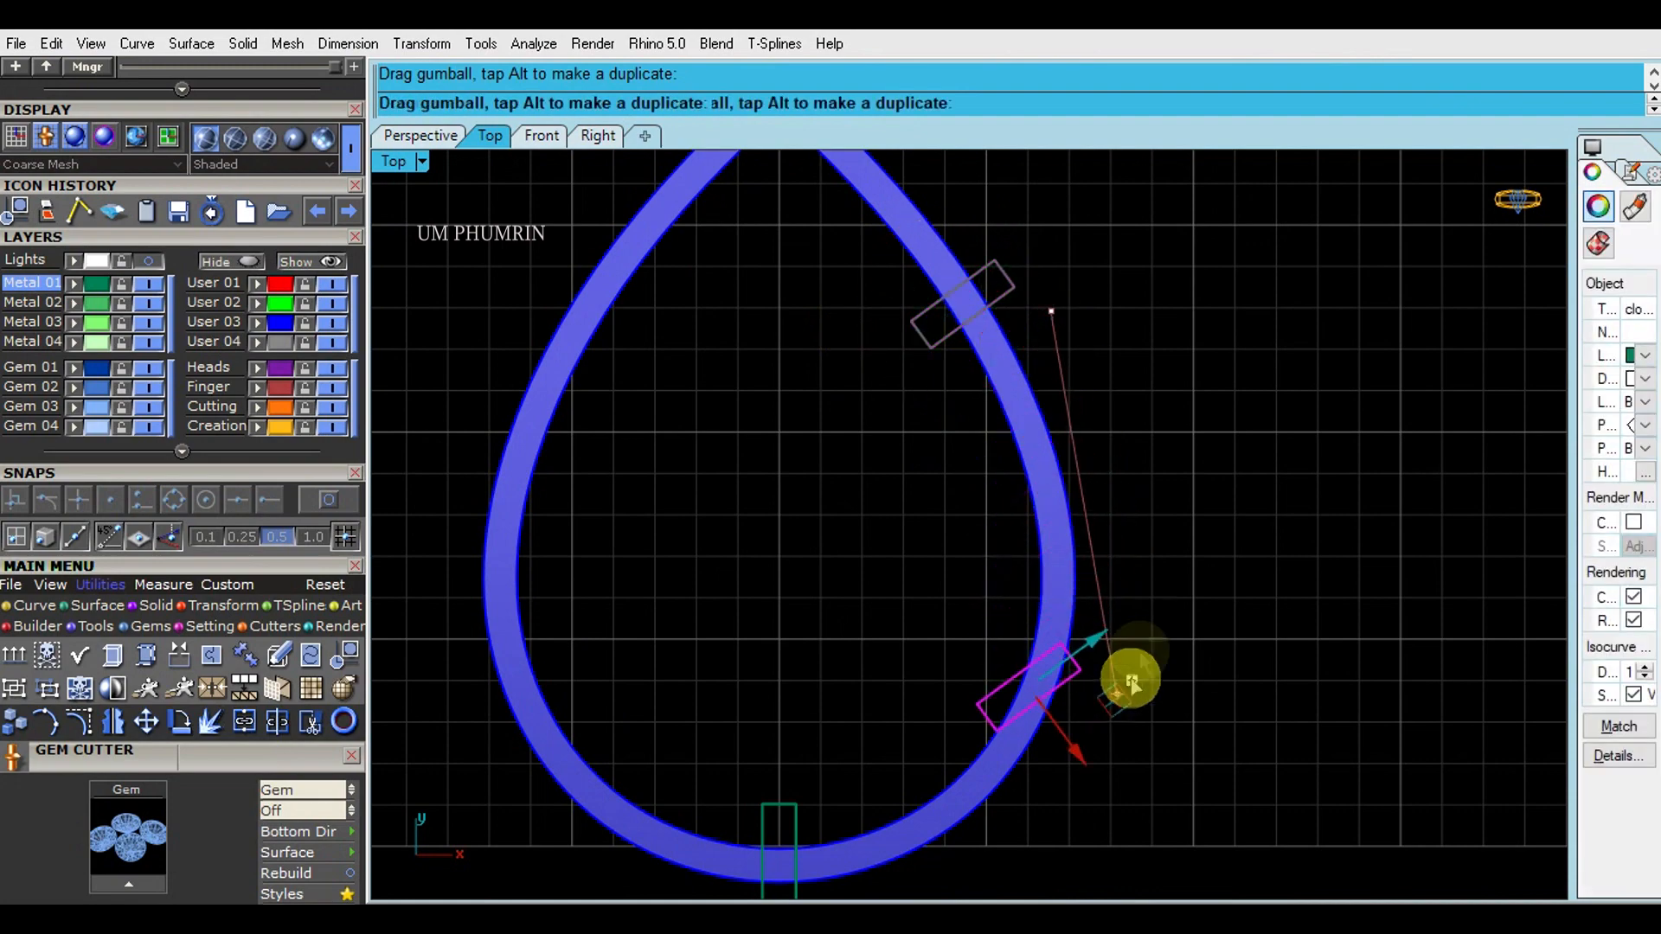
alt+drag(1132, 682, 1130, 687)
right_drag(1125, 687, 1161, 493)
drag(978, 458, 1044, 388)
scroll(1072, 534, down, 2)
drag(1063, 555, 1078, 543)
drag(1150, 507, 1157, 509)
Step: Subtract the four thin-walled cutters from the teardrop band with Boolean Difference
scroll(1248, 560, down, 4)
click(1125, 386)
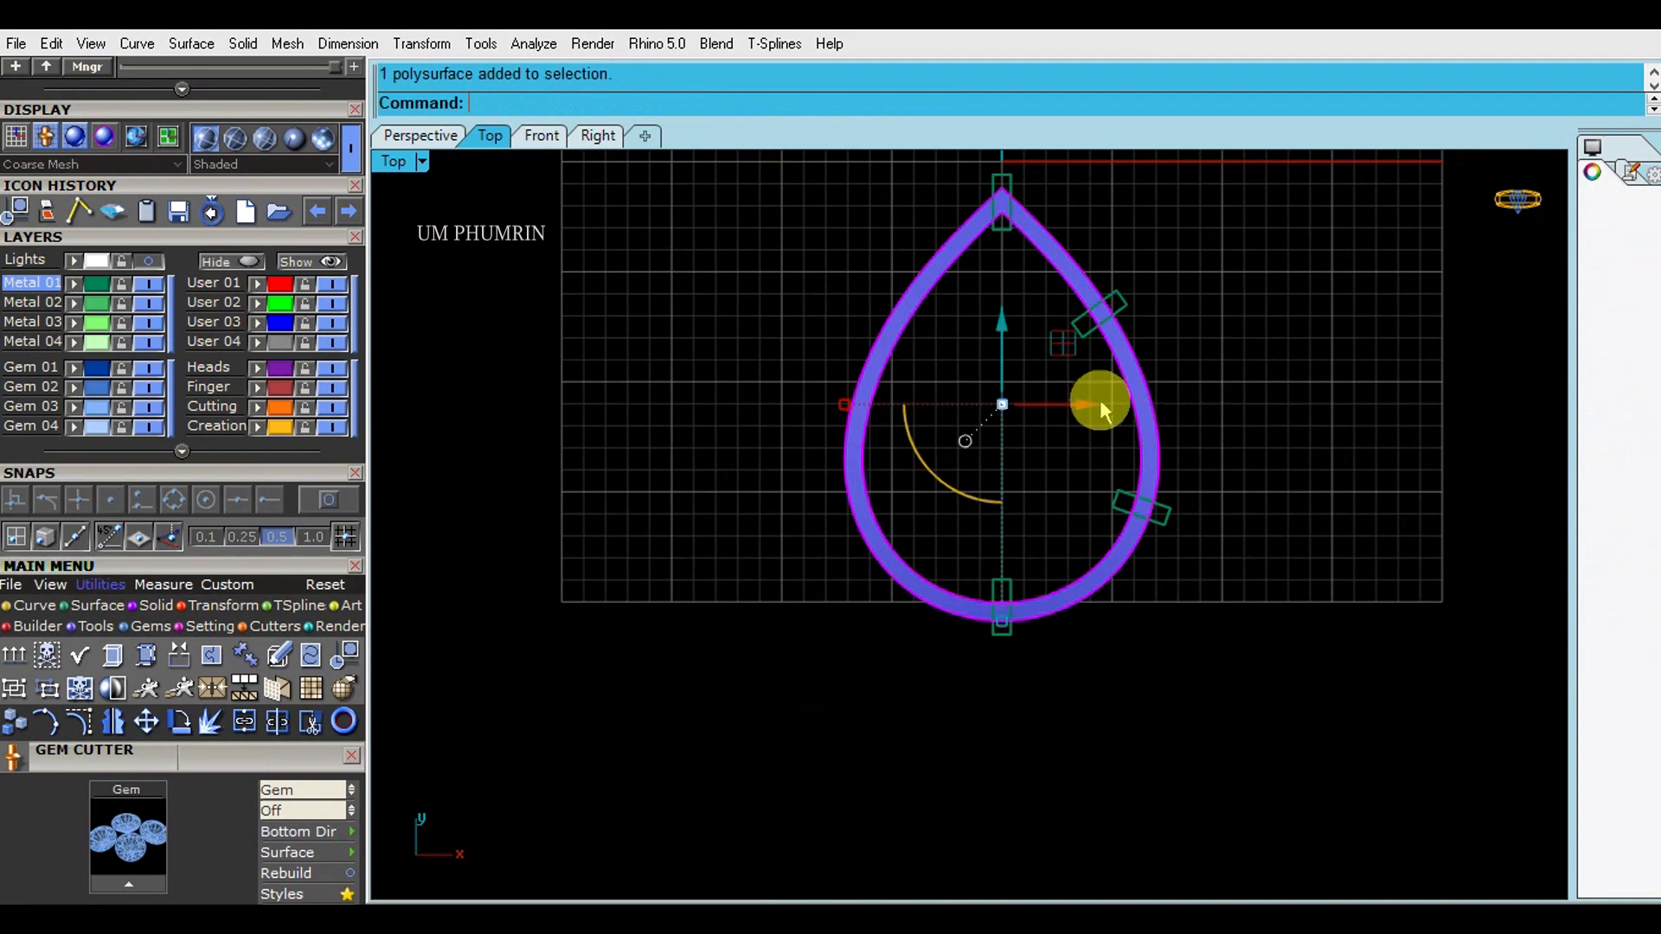
right_drag(1114, 422, 1091, 490)
text(bd)
key(Return)
click(1108, 569)
click(974, 662)
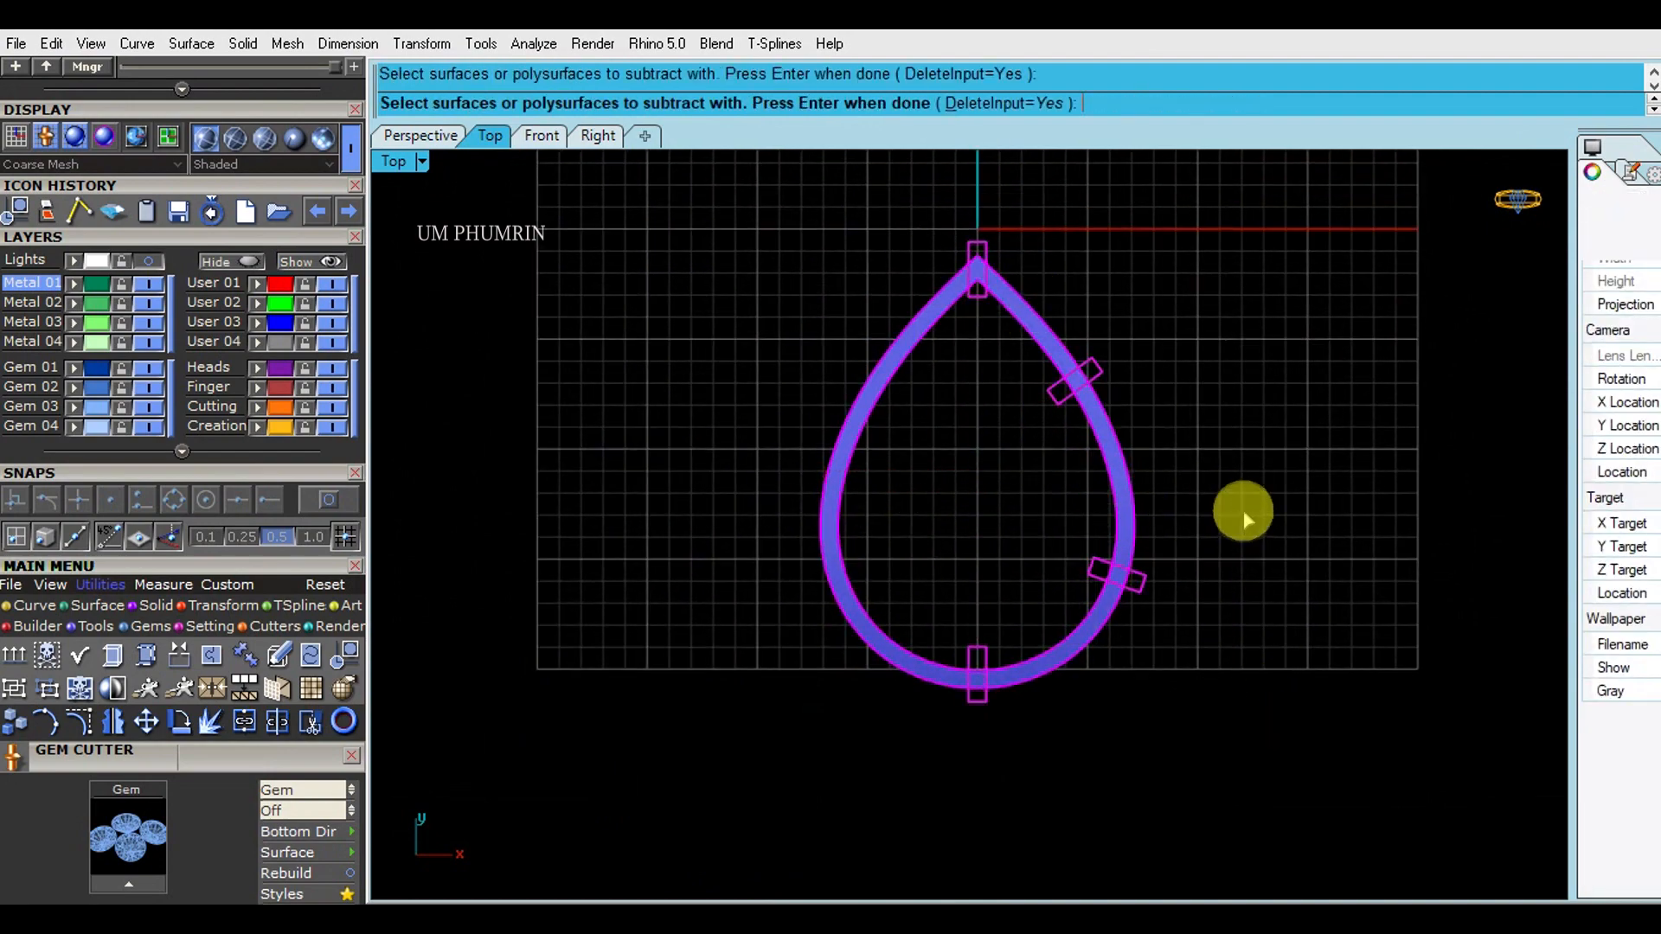
key(Return)
Step: Delete the cut band sections between the cutter positions, keeping only the short posts
right_drag(1049, 525, 1054, 585)
text(d)
key(Return)
click(1019, 352)
key(Delete)
Step: Mirror the two right-side posts to the opposite side across the teardrop's vertical axis
drag(1214, 367, 1031, 667)
right_drag(1104, 634, 1116, 541)
key(Return)
click(1007, 726)
Step: Change all posts to the green metal layer, restore the hidden pendant parts and save the file
drag(1234, 723, 735, 218)
click(432, 138)
right_drag(907, 315, 883, 563)
drag(884, 573, 1004, 552)
right_drag(1004, 552, 1227, 561)
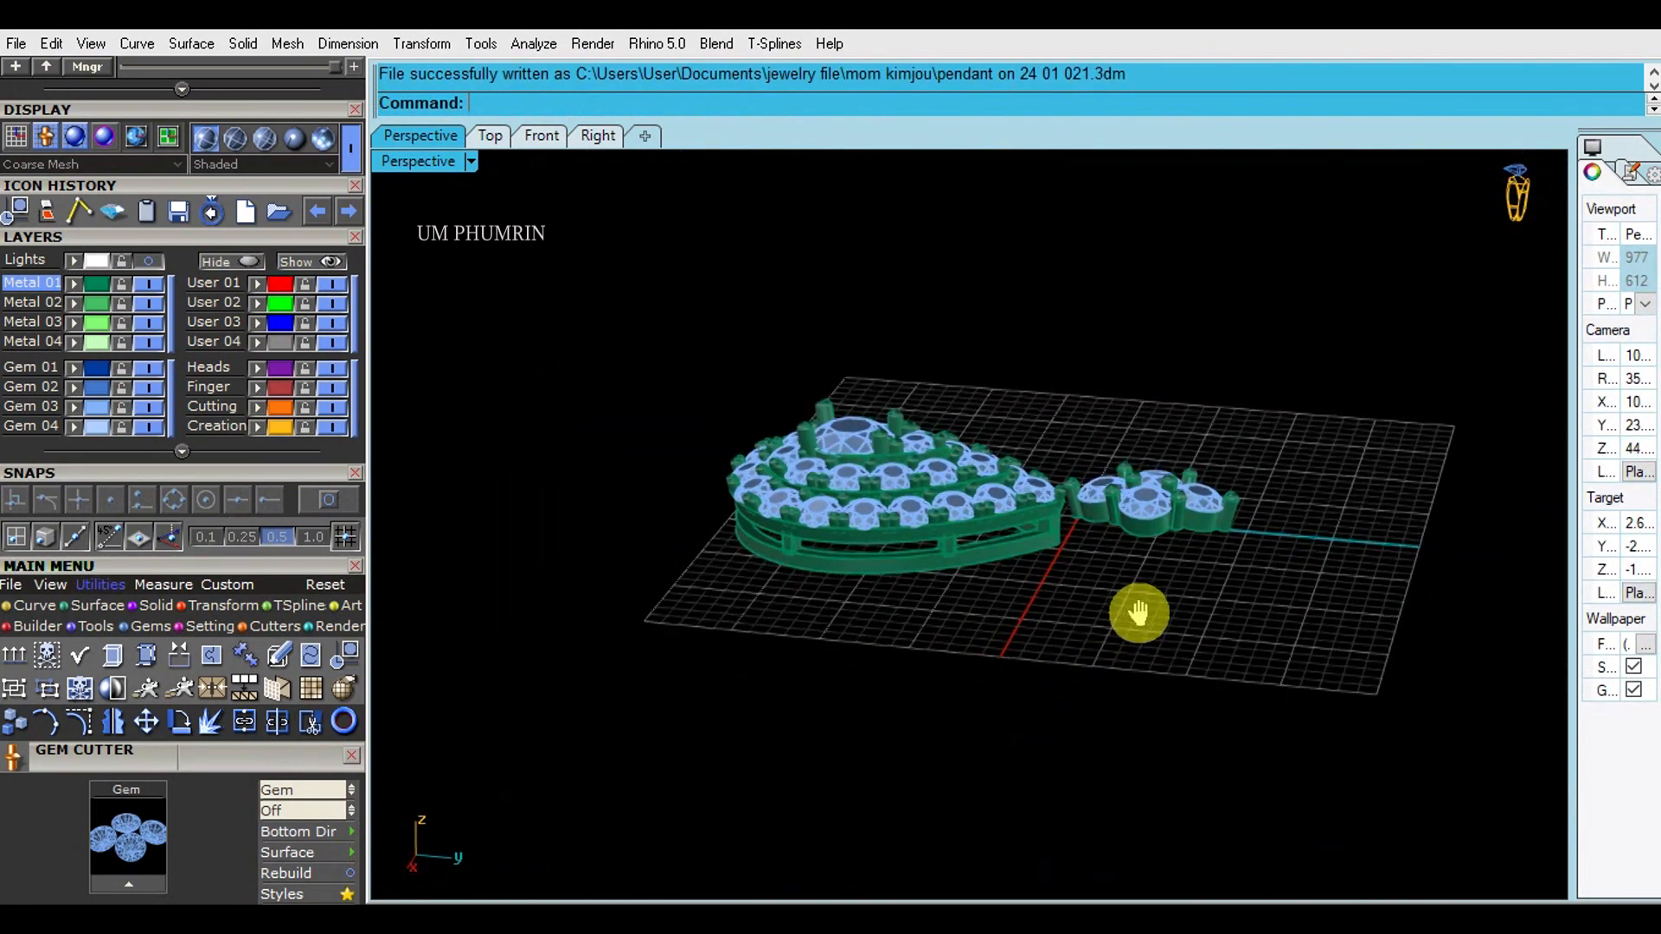
right_drag(1134, 605, 997, 606)
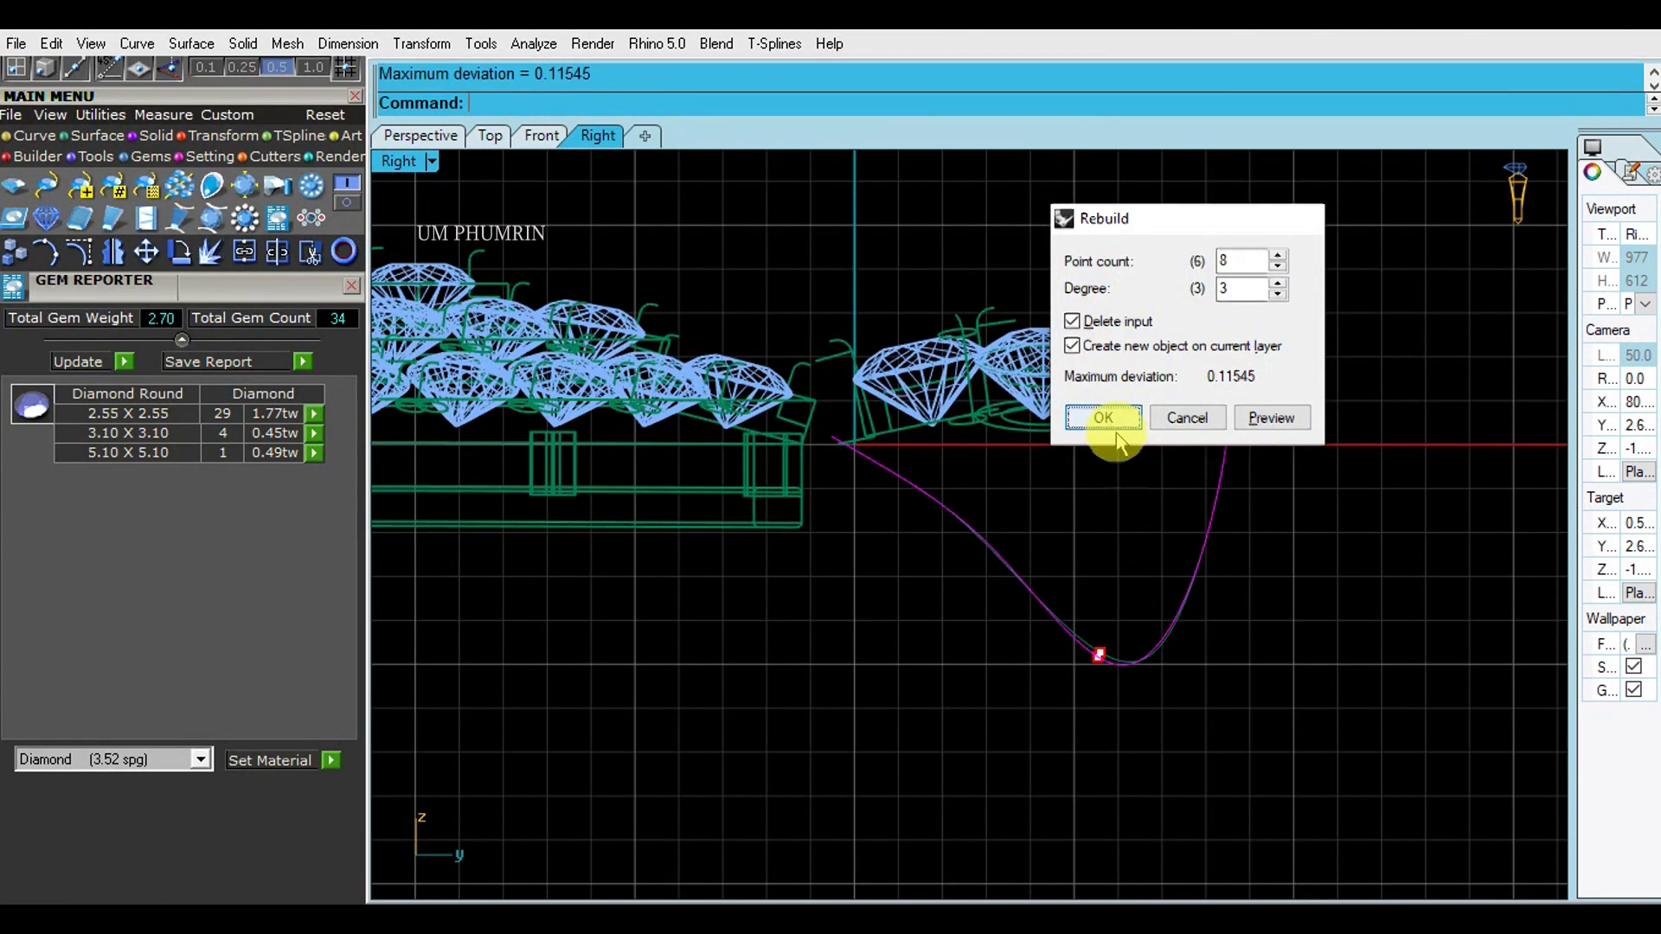
Step: Rebuild the profile curve below the gem cluster with 8 points, degree 3, and lower its points nearest the teardrop
click(1114, 426)
click(78, 257)
scroll(843, 438, up, 2)
drag(812, 272, 964, 552)
scroll(875, 443, up, 2)
drag(847, 397, 847, 483)
click(986, 488)
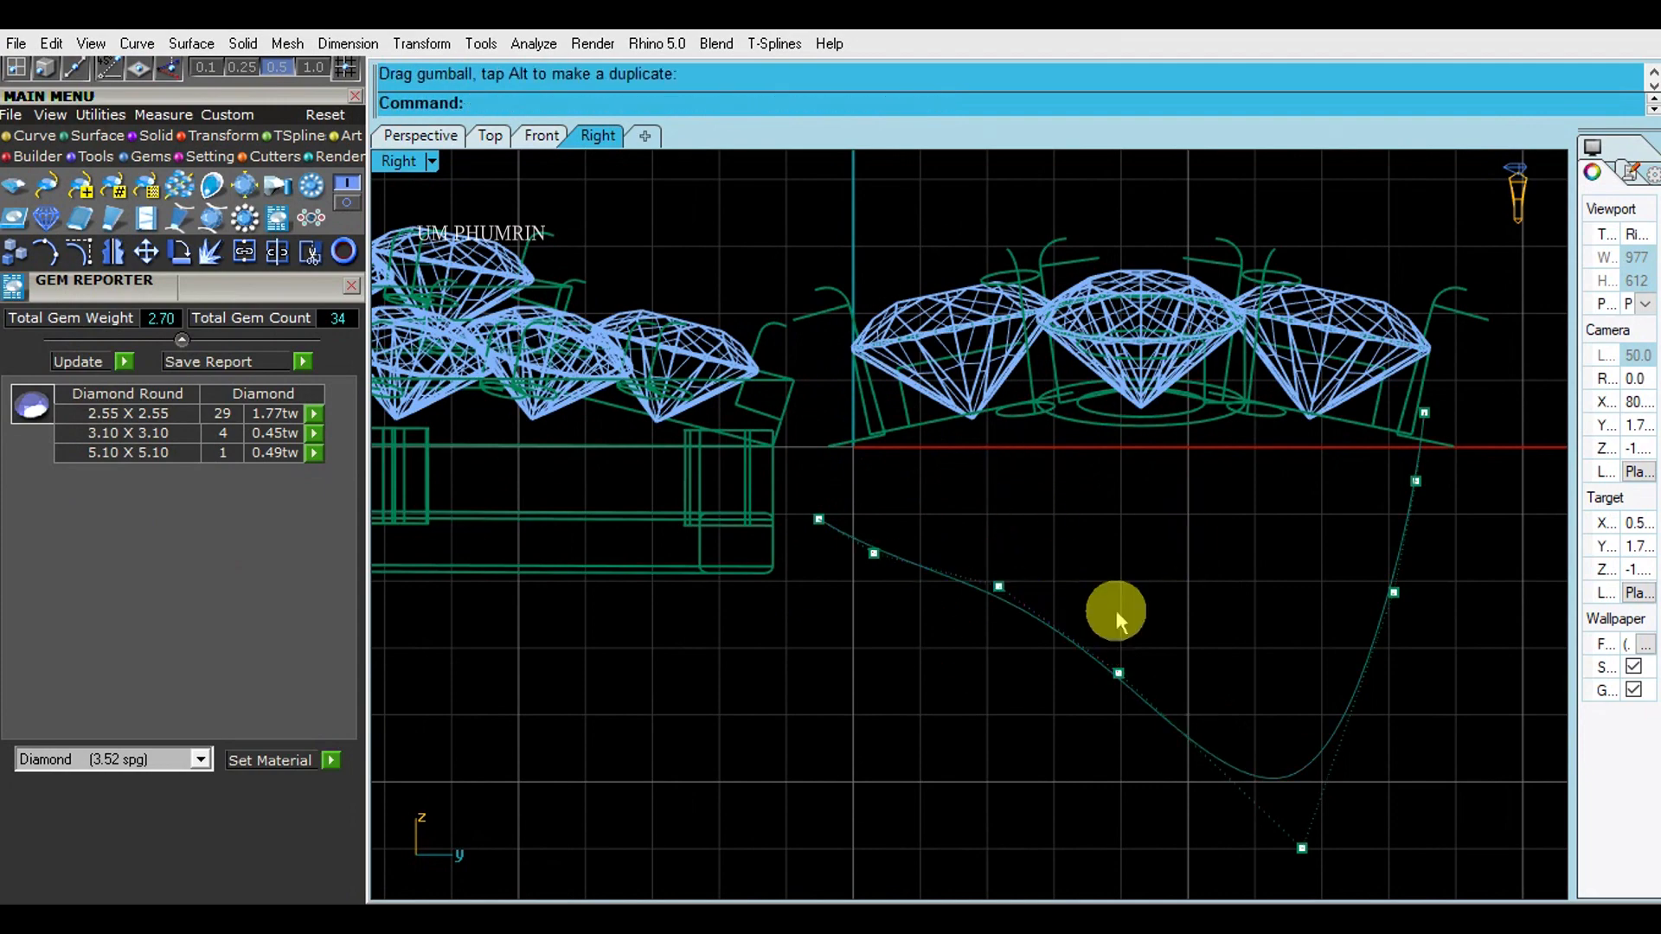
Step: Move the control points on the curve's middle slope and rising right side to widen its lower bend
drag(1184, 620, 1212, 661)
right_drag(1155, 576, 1003, 490)
click(1242, 508)
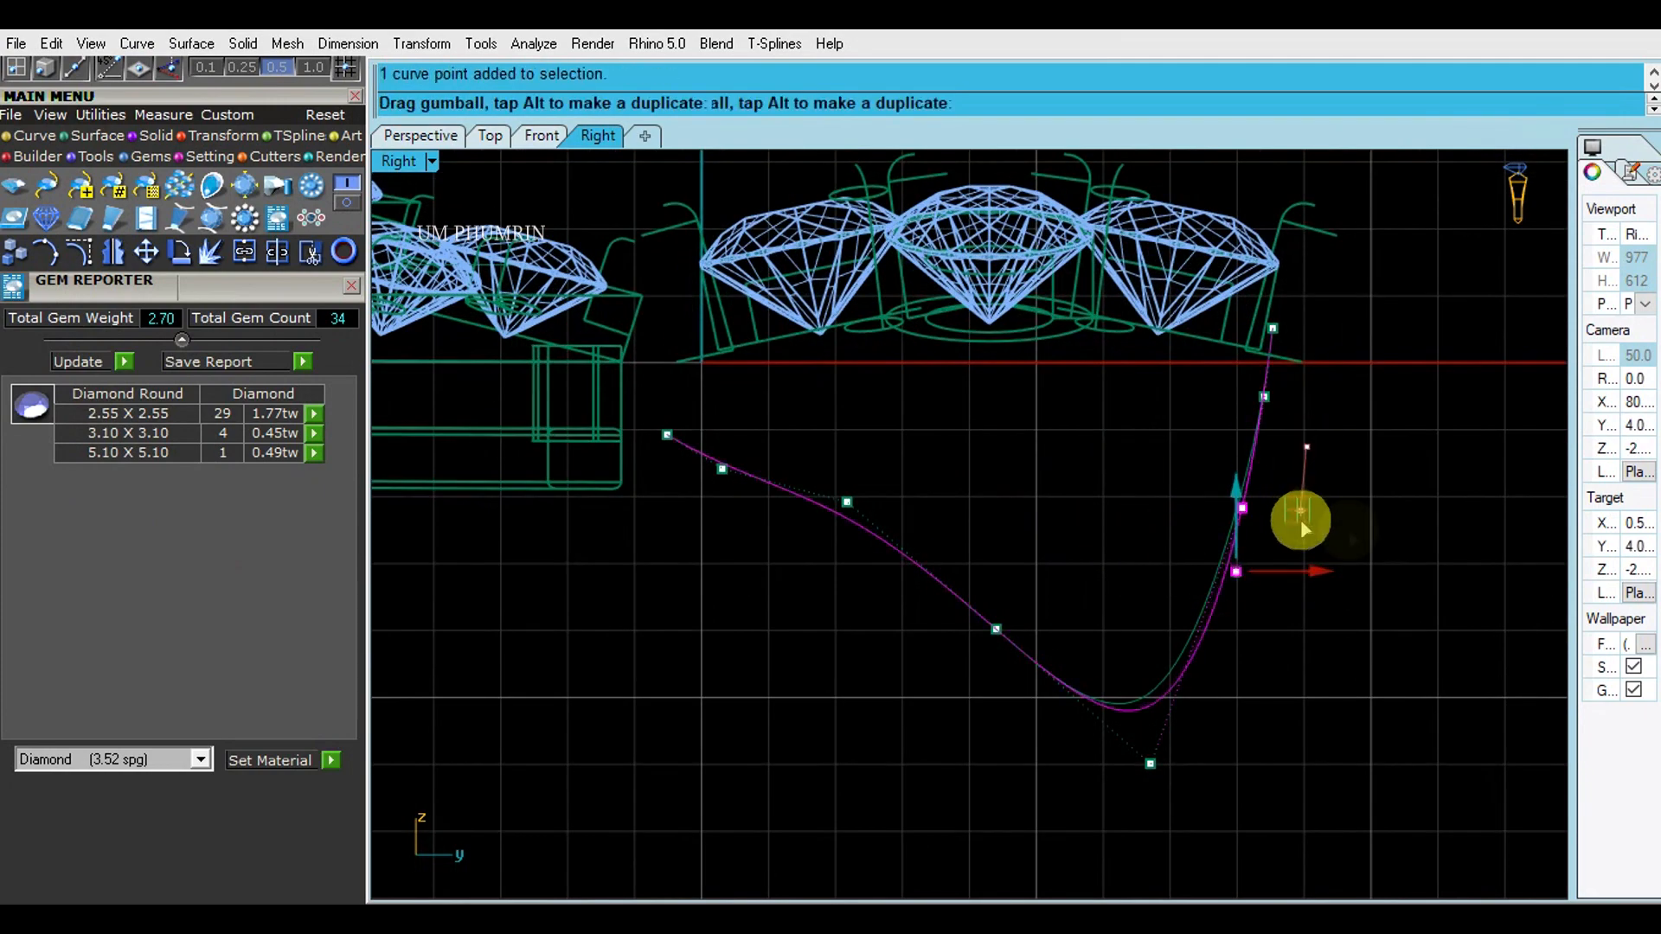
drag(1302, 524, 1302, 527)
click(1201, 534)
Step: Adjust the control points at the curve's teardrop end to smooth its descent into the bend
scroll(1201, 535, down, 2)
drag(857, 458, 963, 454)
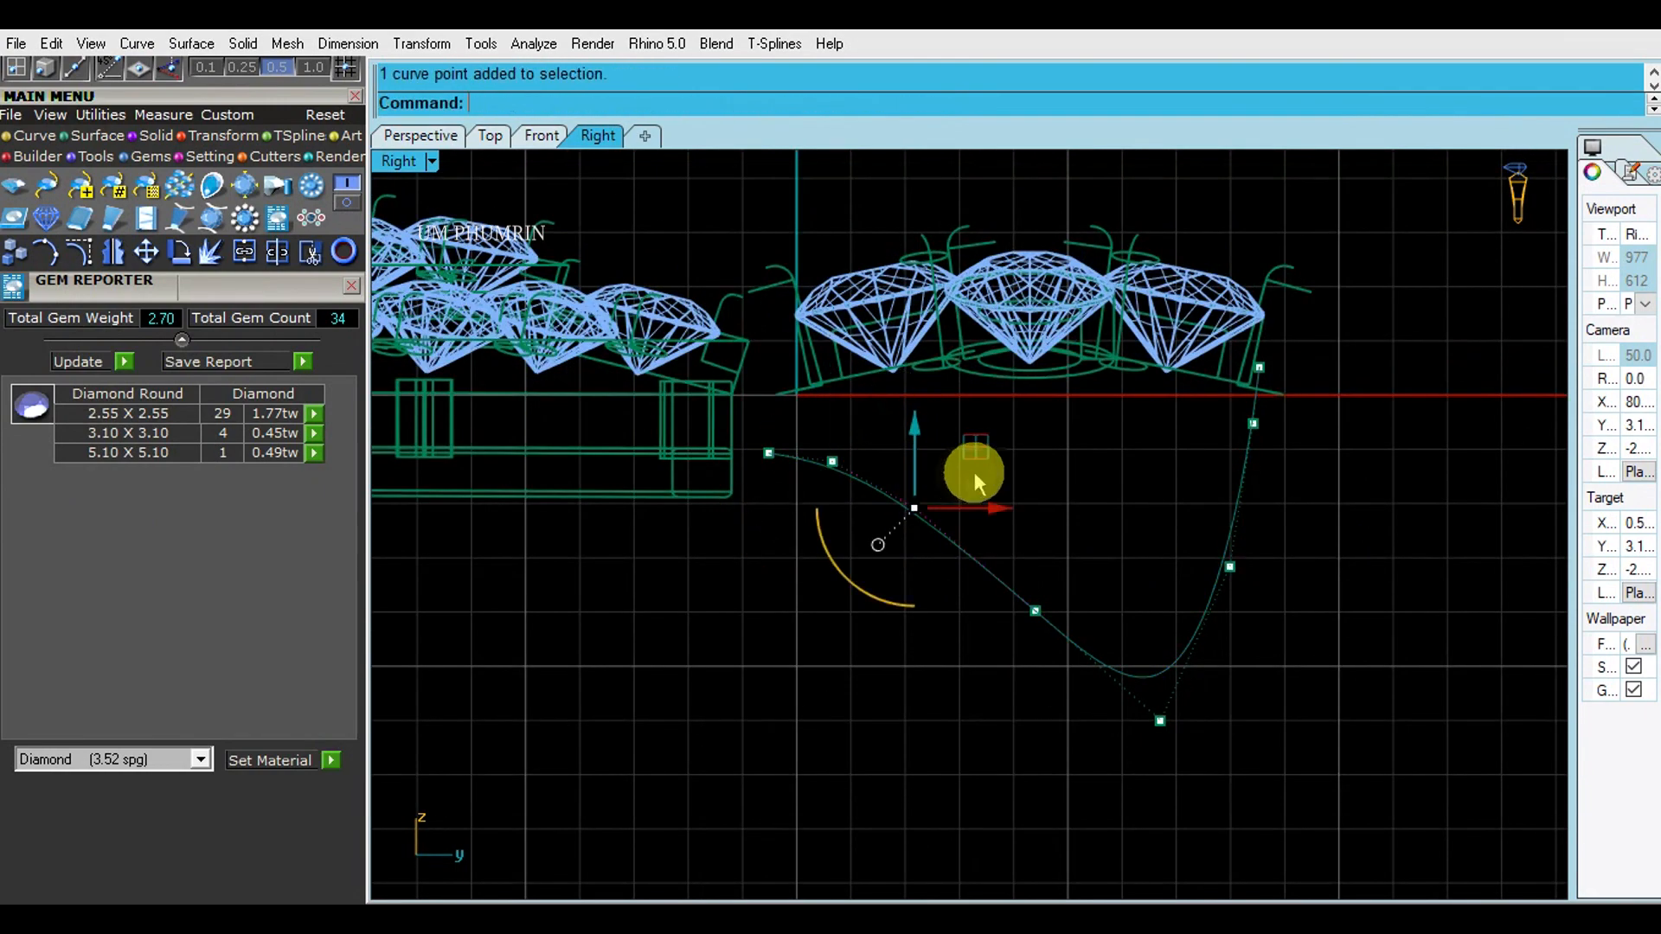
drag(799, 406, 1013, 449)
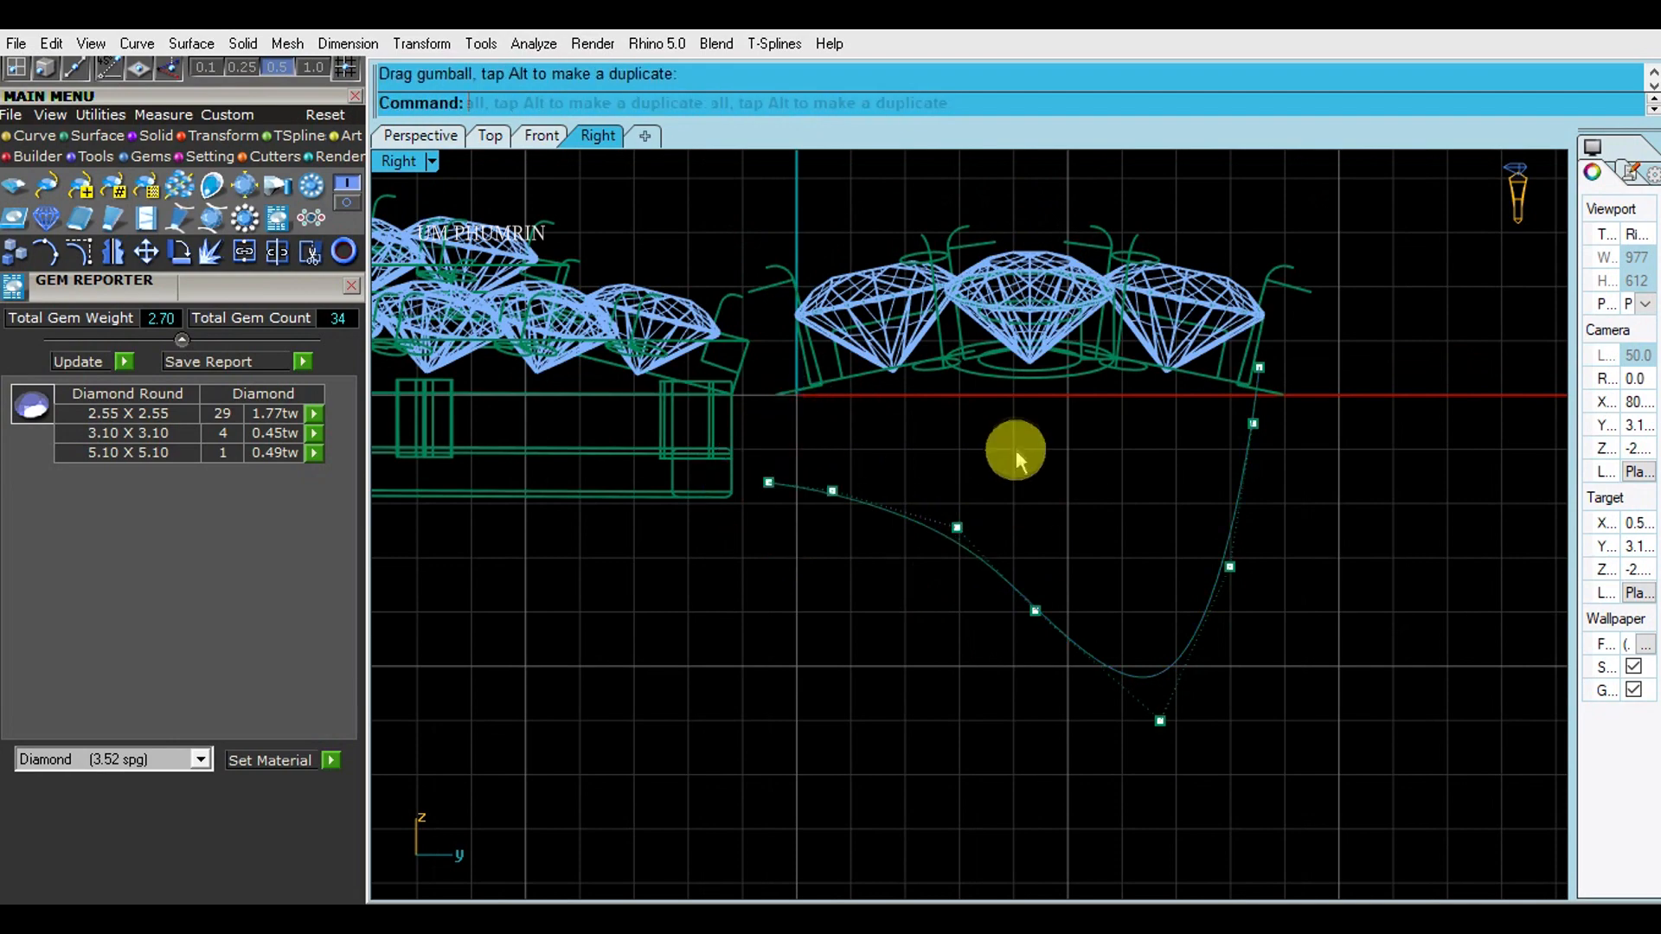
right_drag(898, 537, 924, 558)
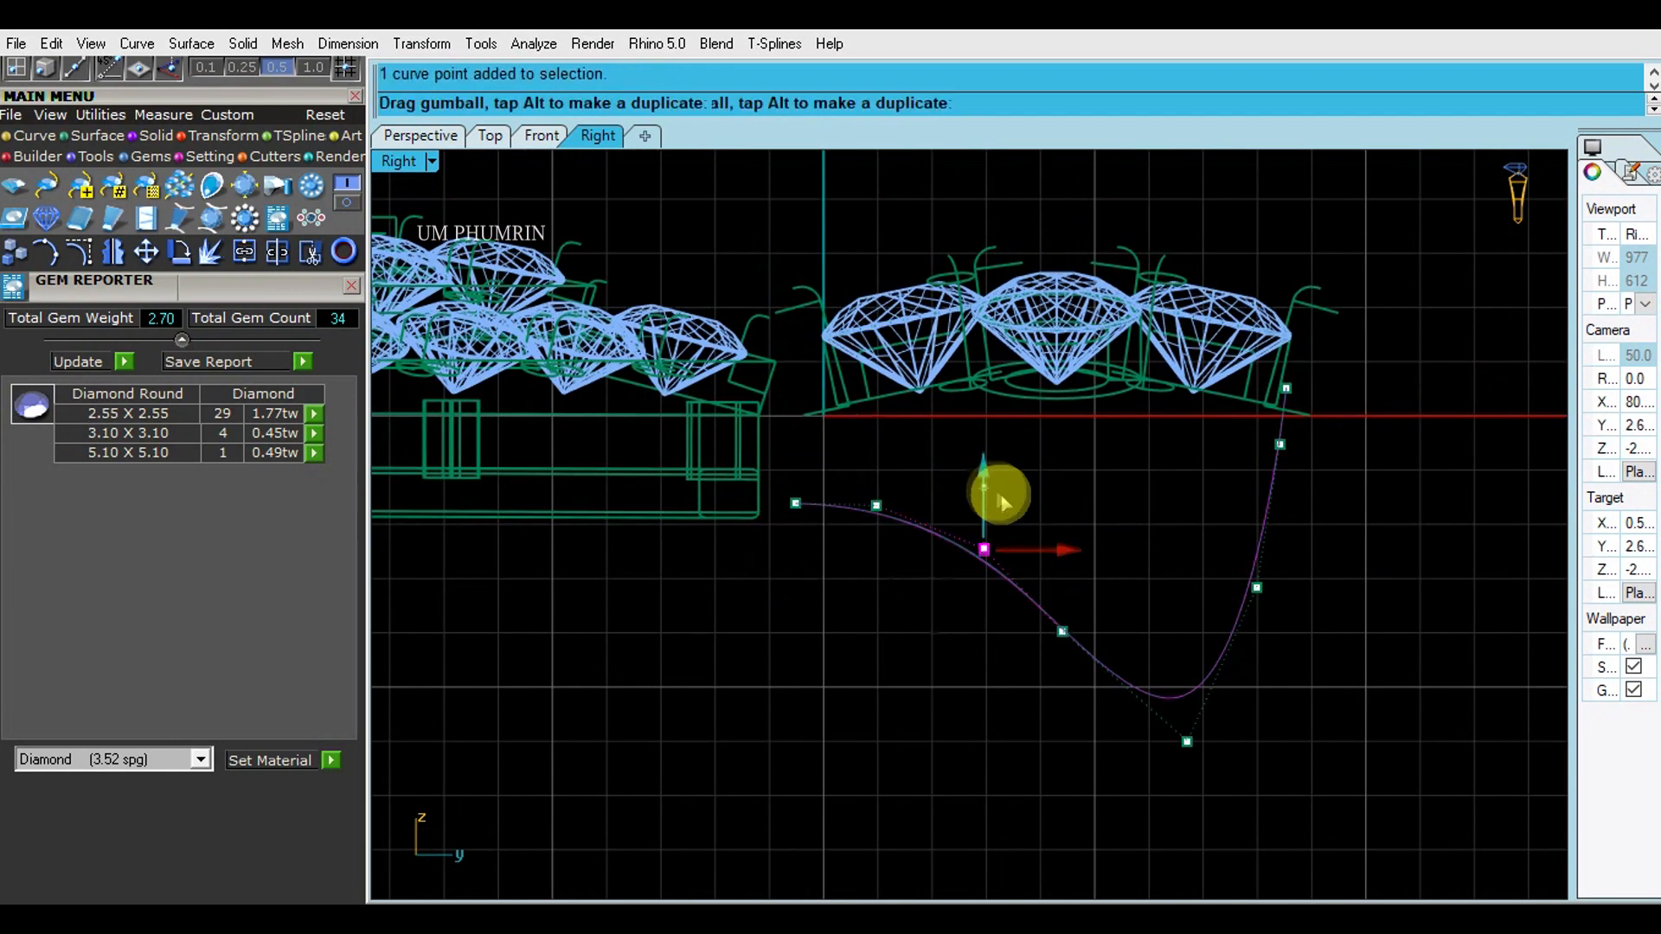
drag(1214, 651, 1214, 637)
Step: Finish point editing and rebuild the reshaped profile curve with 8 points
key(Escape)
key(Escape)
right_drag(1319, 659, 1314, 686)
click(1239, 644)
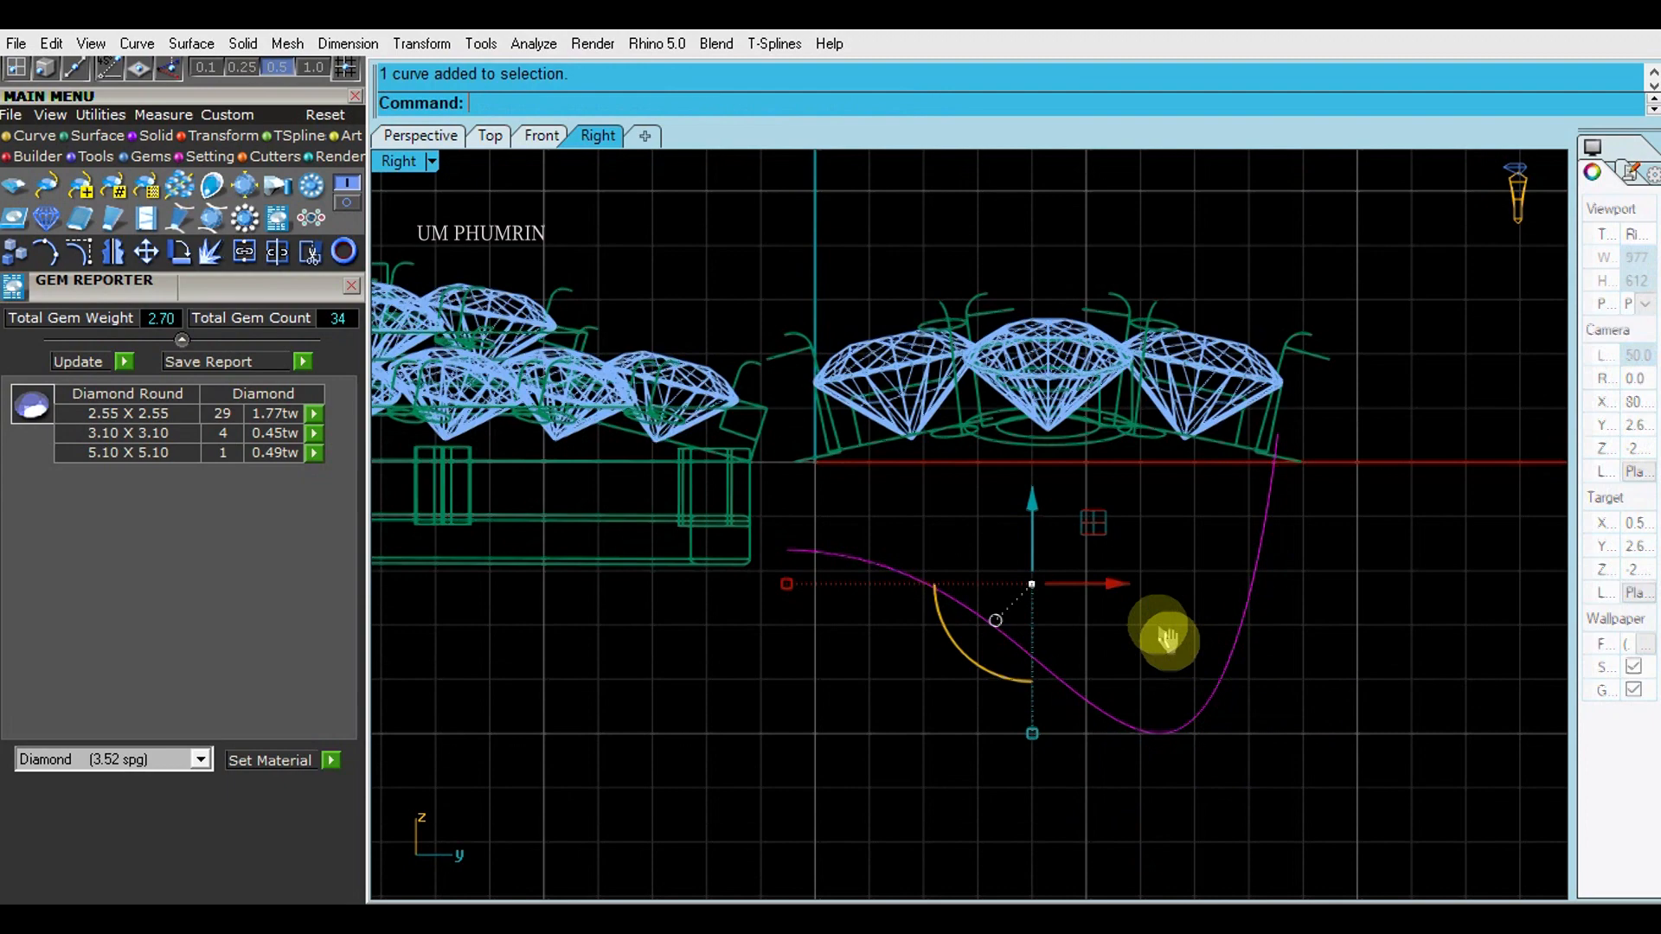
right_drag(1163, 649, 1199, 684)
text(rb)
key(Return)
key(Return)
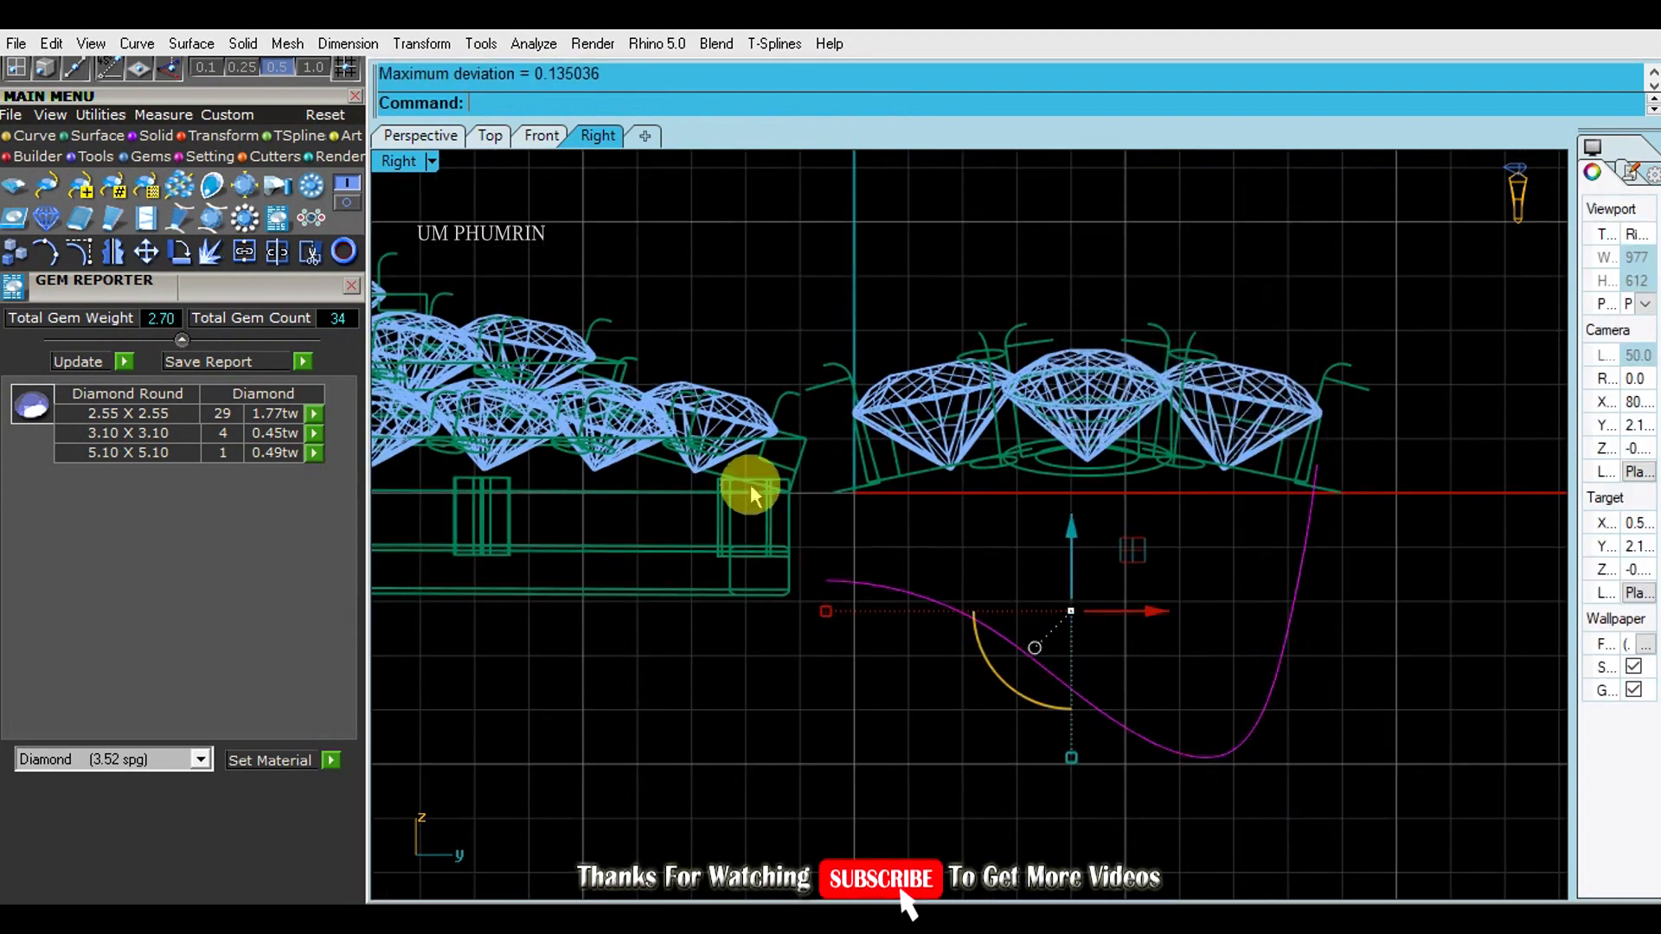
Step: Show the curve's control points and move its upper end points to the base of the cluster's outermost prong
key(F10)
click(444, 139)
scroll(1261, 442, up, 4)
right_drag(1260, 443, 1054, 297)
scroll(1112, 434, up, 4)
drag(1216, 396, 1073, 489)
scroll(1161, 459, up, 4)
drag(1209, 450, 1224, 449)
drag(1091, 242, 1208, 420)
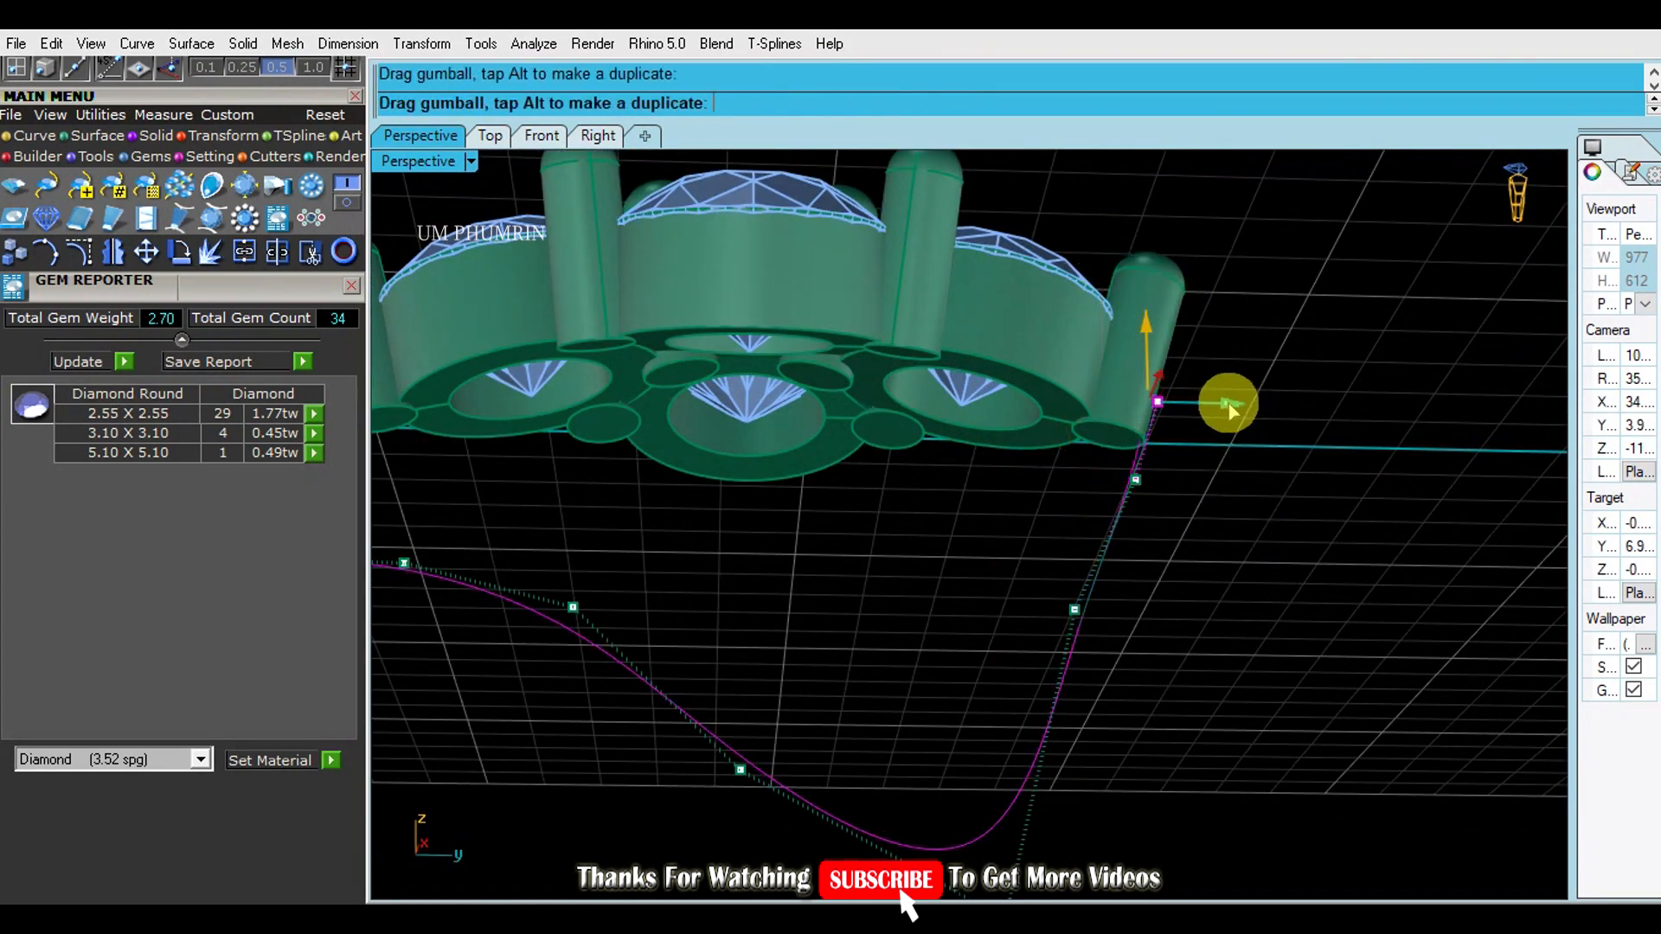
Step: Shift the control points along the curve's rising outer side in the side view
click(542, 136)
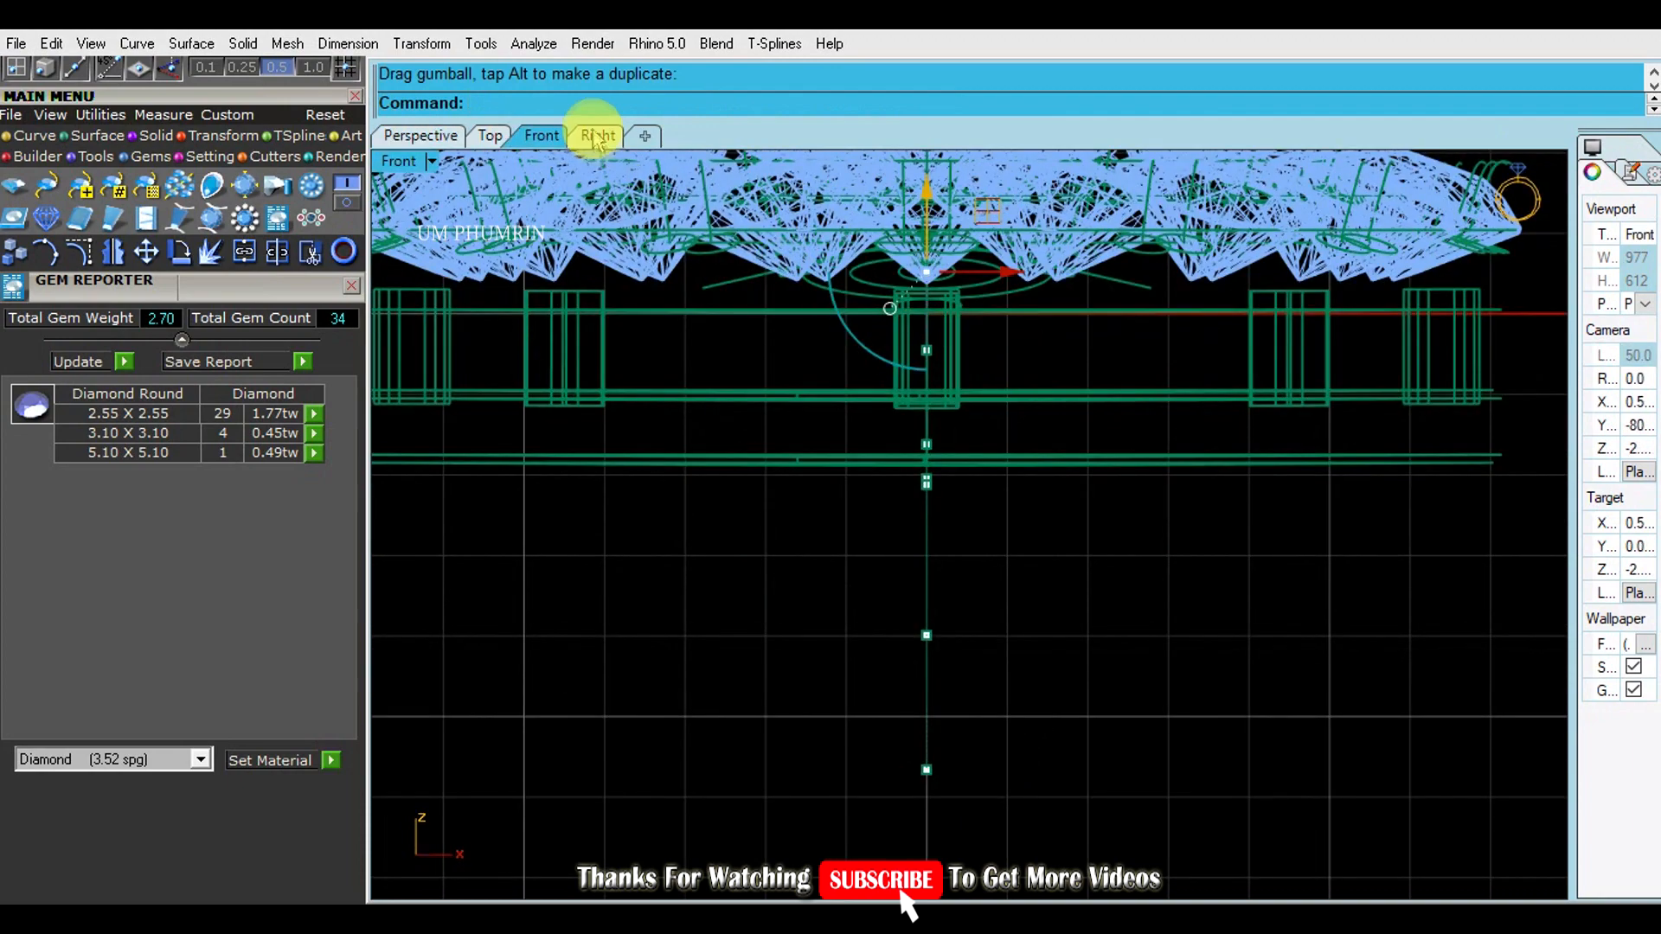
click(596, 138)
scroll(972, 408, up, 2)
right_drag(972, 408, 770, 334)
drag(964, 429, 1129, 521)
drag(1129, 459, 1134, 458)
Step: Fine-tune the curve's upper end points so it rises straight into the outermost setting
click(1251, 528)
scroll(1057, 397, up, 4)
drag(1052, 353, 1153, 378)
scroll(1133, 394, up, 2)
click(1171, 411)
right_drag(1171, 412, 1218, 394)
Step: Raise the curve's lowest control points and reposition the middle one to make the bend shallower
click(1175, 493)
scroll(1175, 493, down, 4)
drag(963, 522, 1152, 712)
drag(1045, 551, 1139, 596)
drag(1066, 510, 1085, 502)
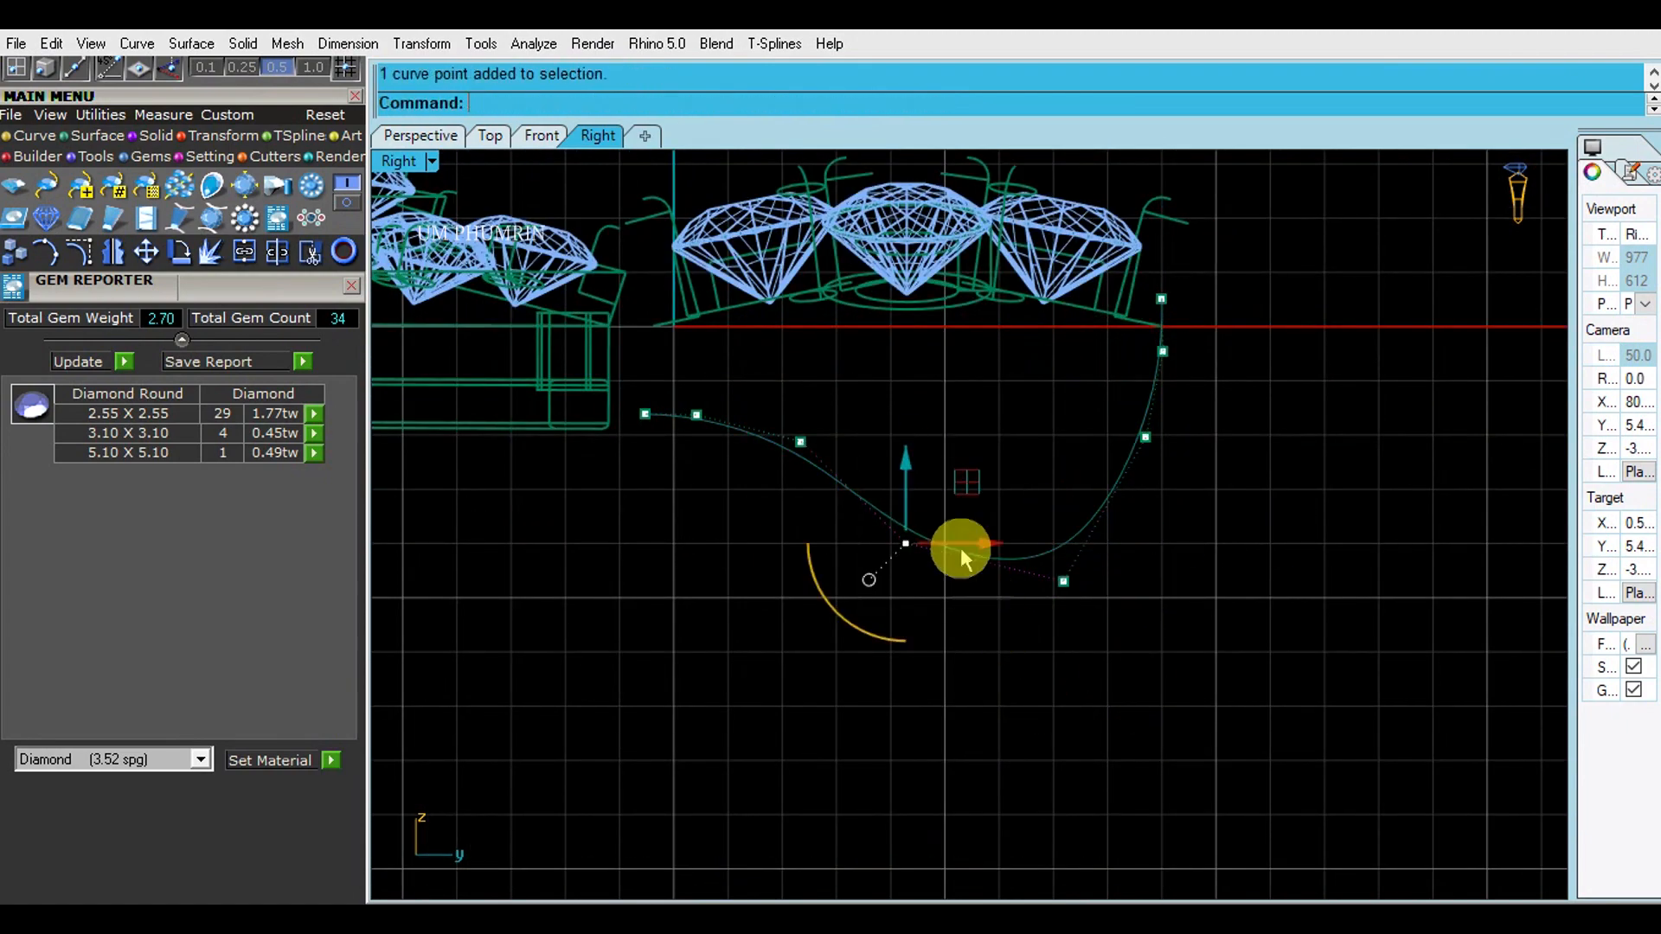
click(957, 467)
drag(980, 452, 978, 555)
Step: Rebuild the bail's side-view curve at degree 3, replacing the original, and close the Gem Reporter
key(Escape)
right_drag(1037, 523, 1046, 598)
text(re)
key(Return)
right_click(1383, 383)
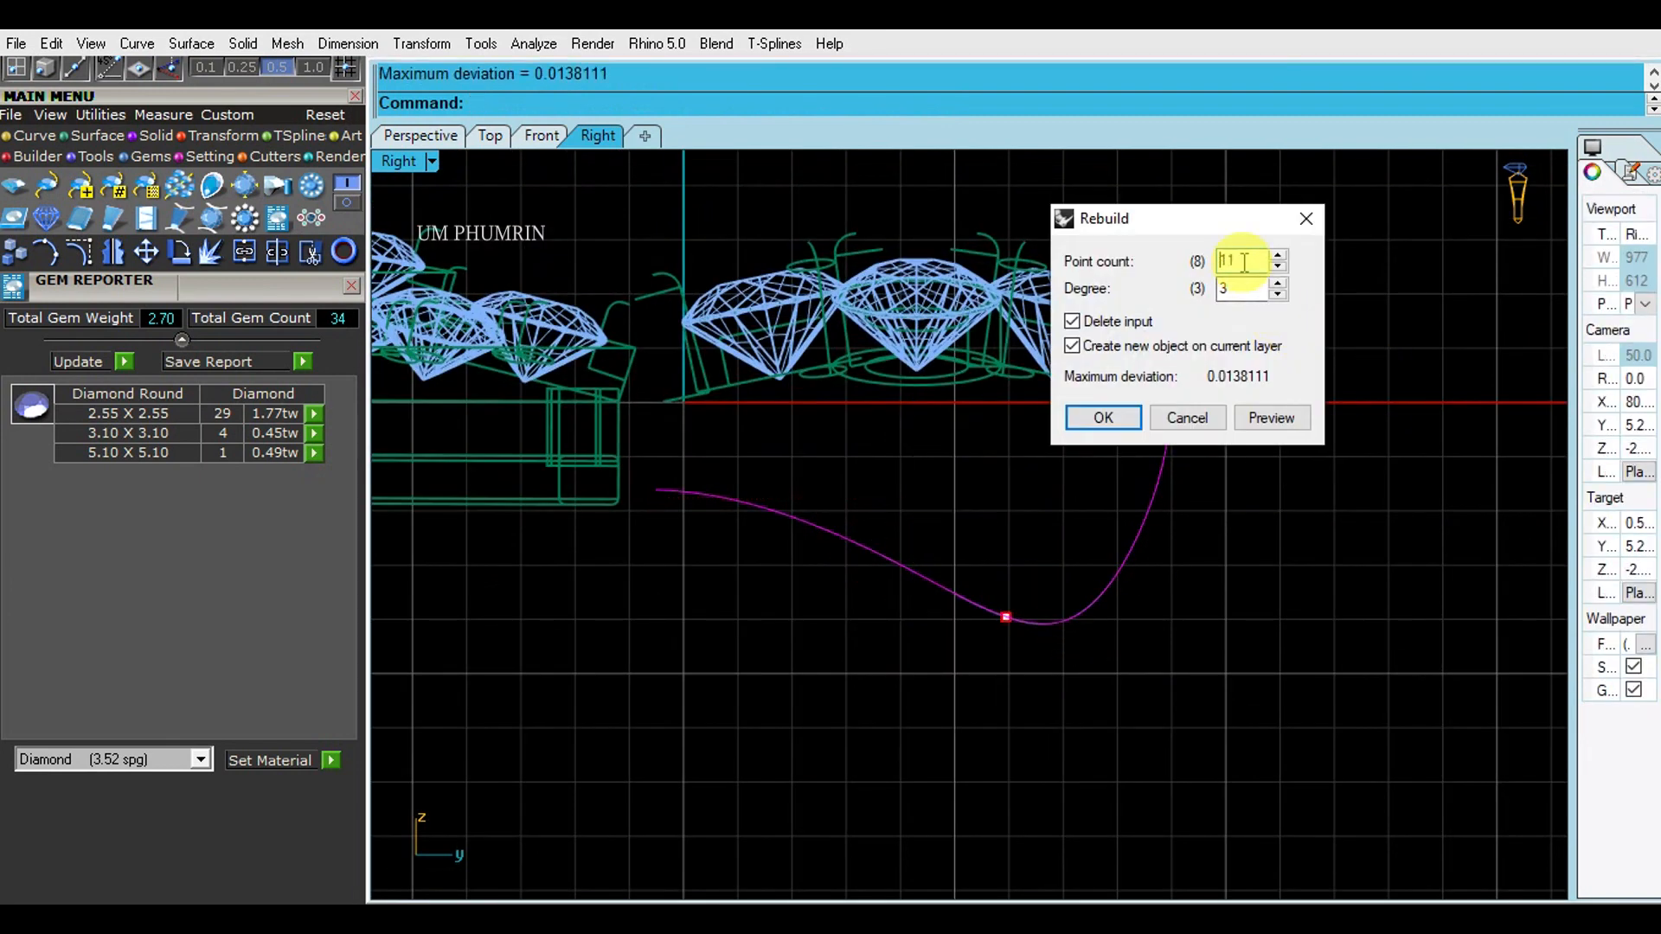
click(1103, 418)
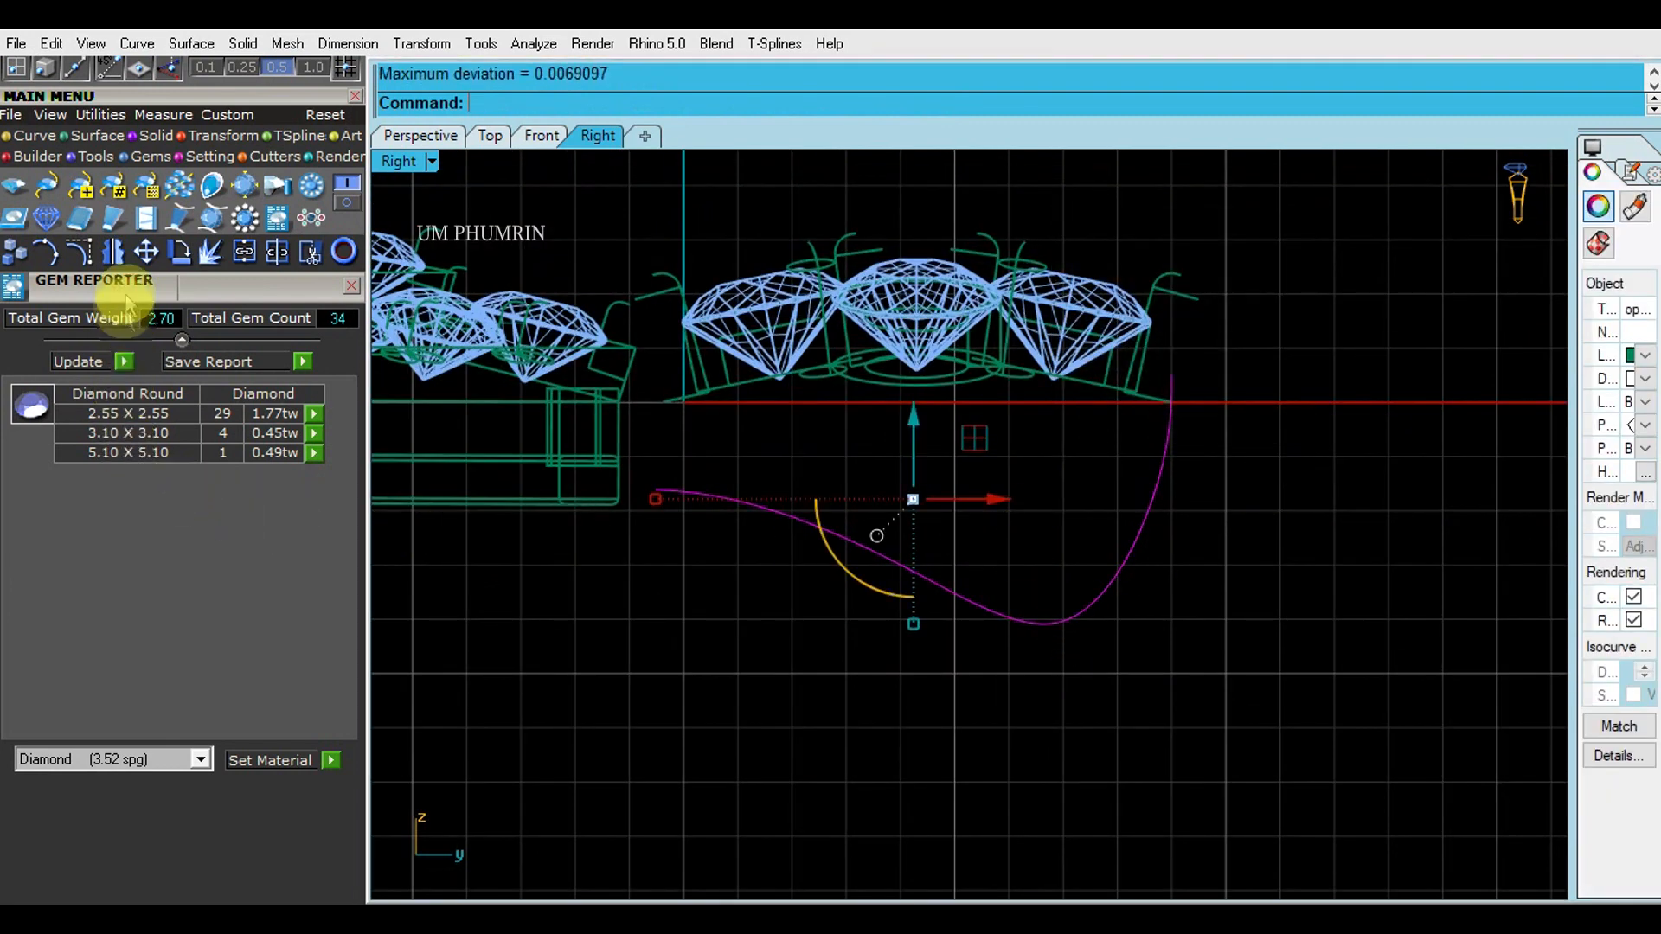
click(354, 286)
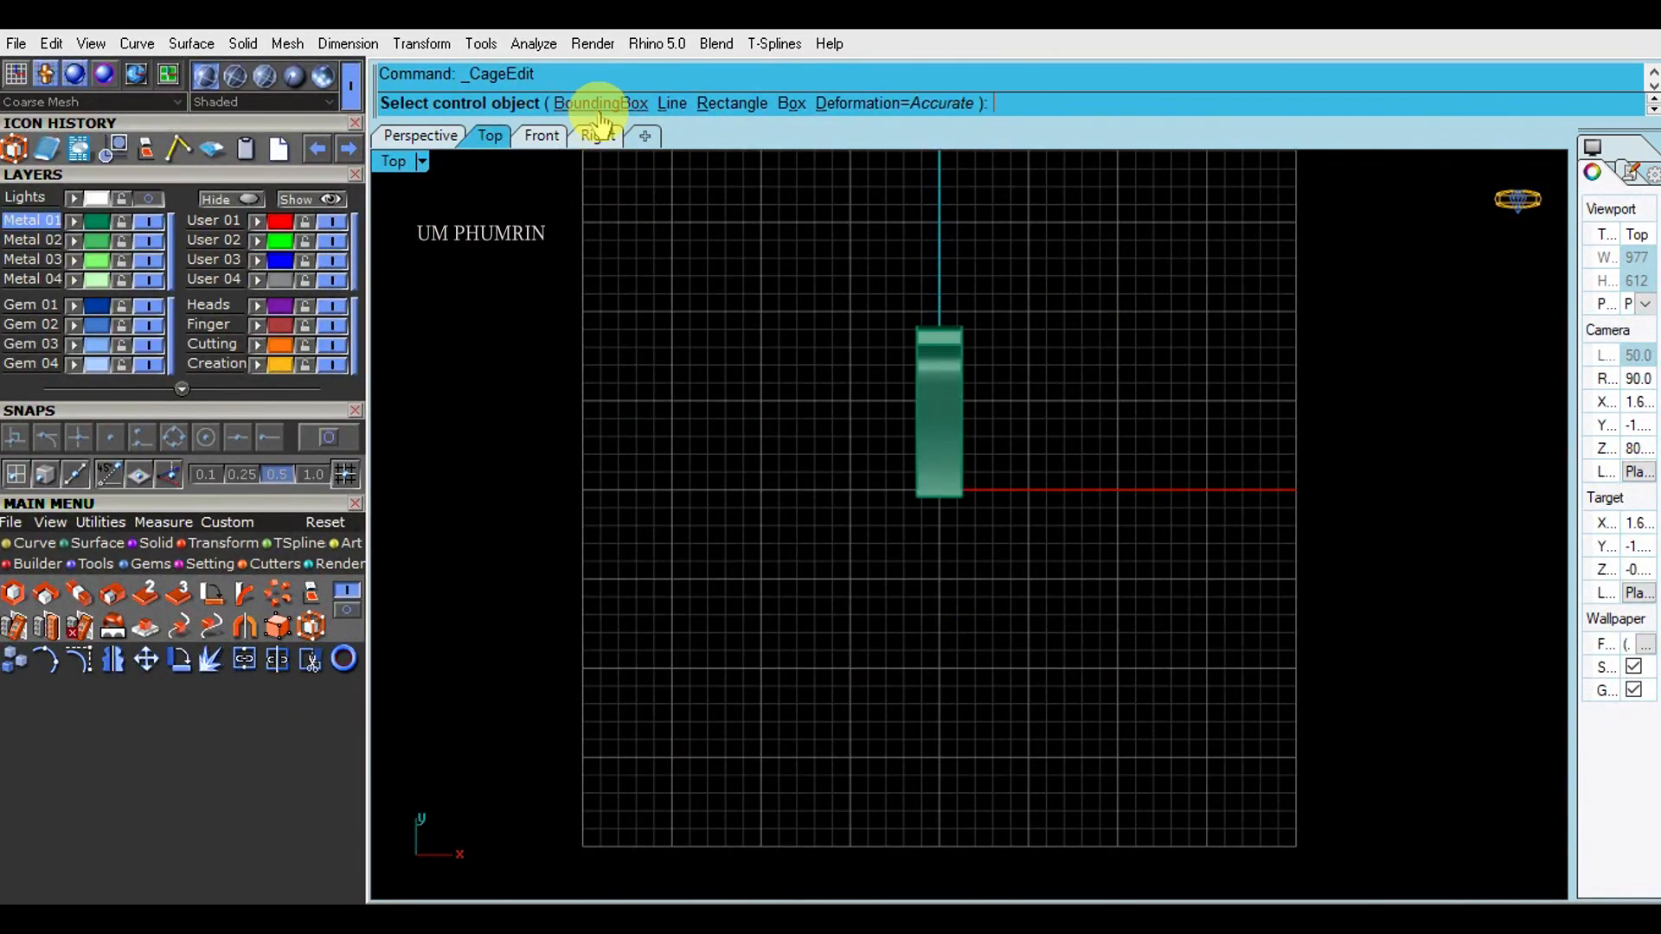
Step: Isolate the solid curved bail in the perspective view by hiding all the other pendant parts, and select it
click(433, 140)
right_drag(917, 364, 1129, 610)
drag(1129, 609, 671, 272)
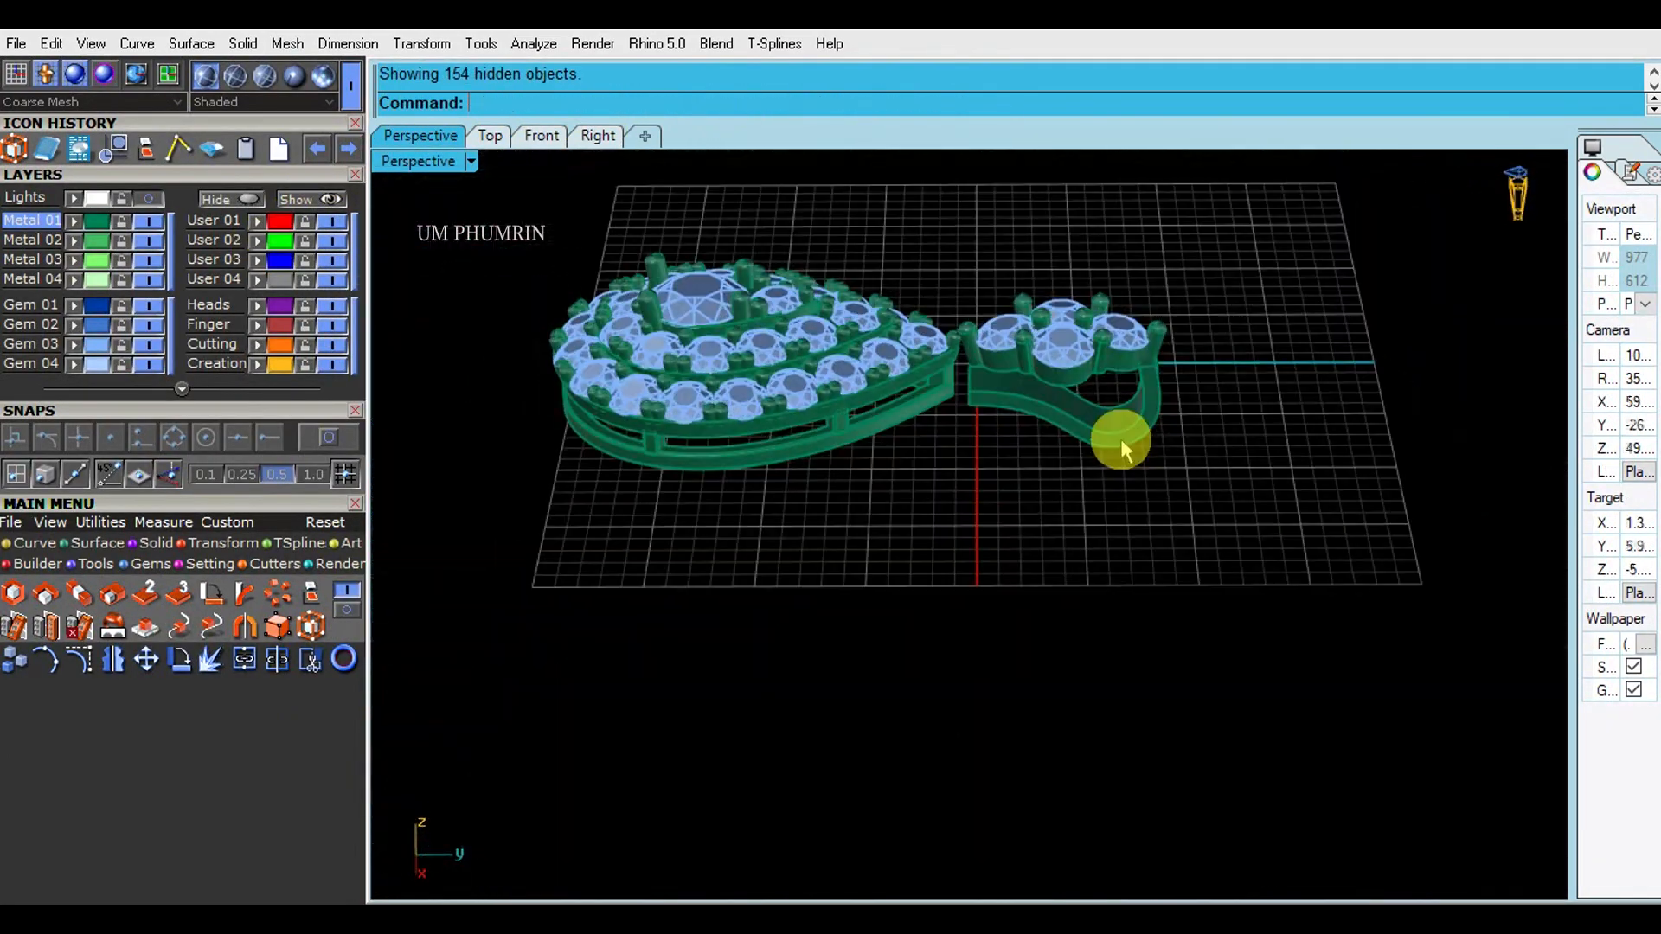
click(1120, 438)
click(259, 192)
drag(1179, 494, 962, 368)
Step: Cage-edit the bail with a bounding-box cage and narrow its end nearest the pendant so its width tapers evenly
click(311, 659)
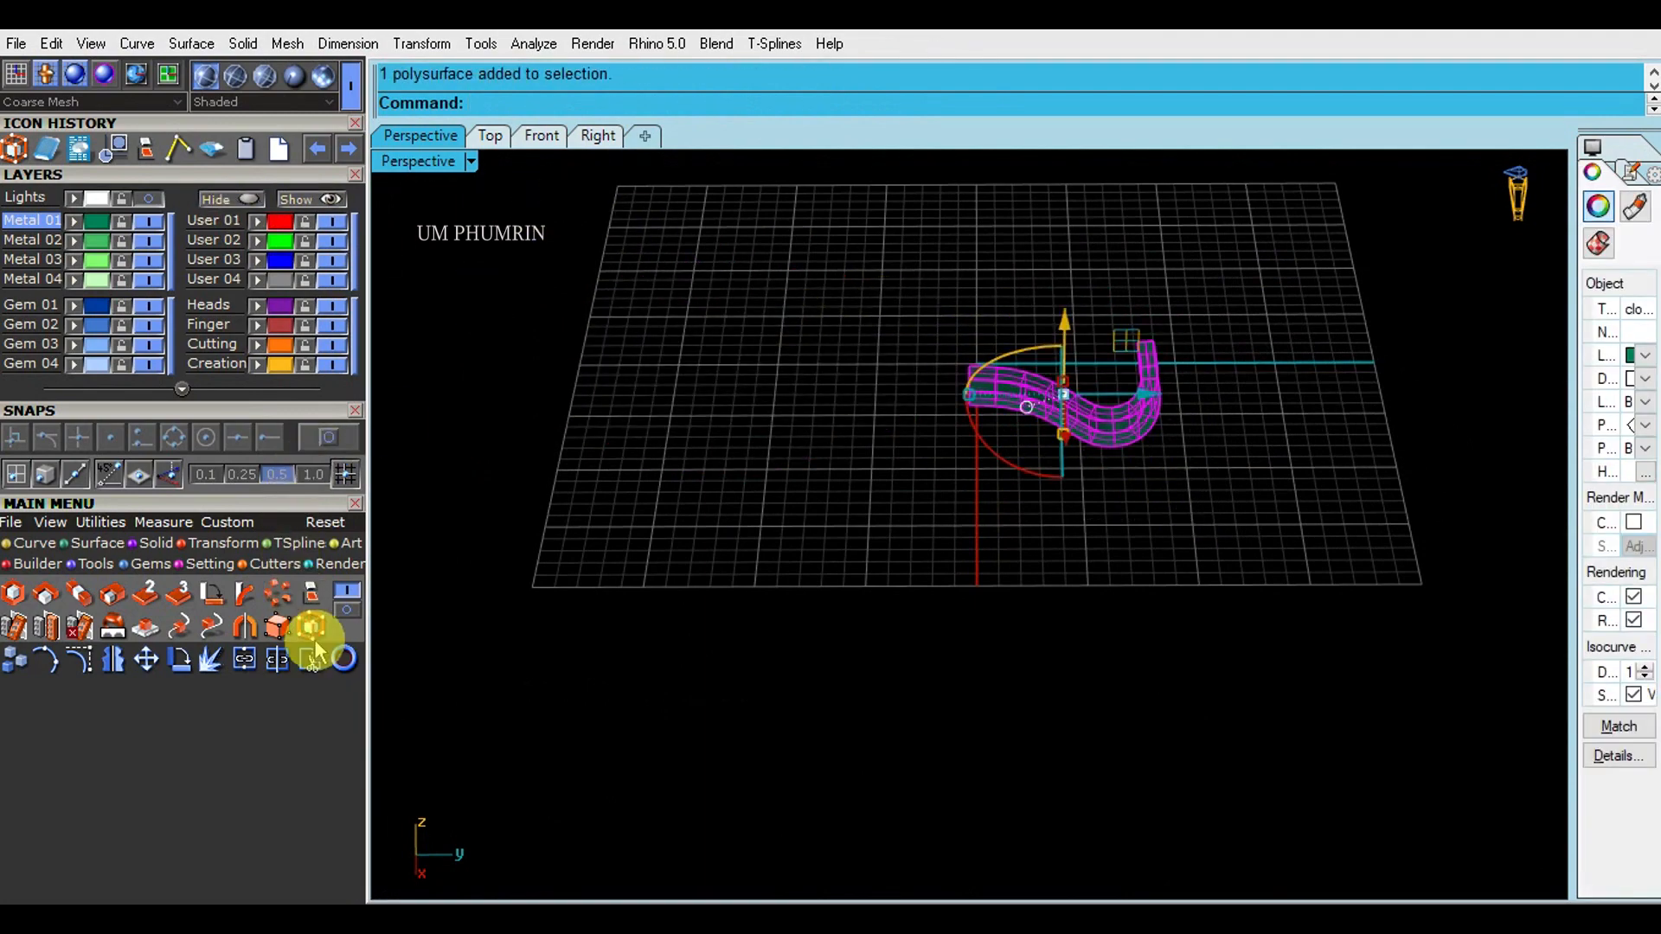
click(605, 104)
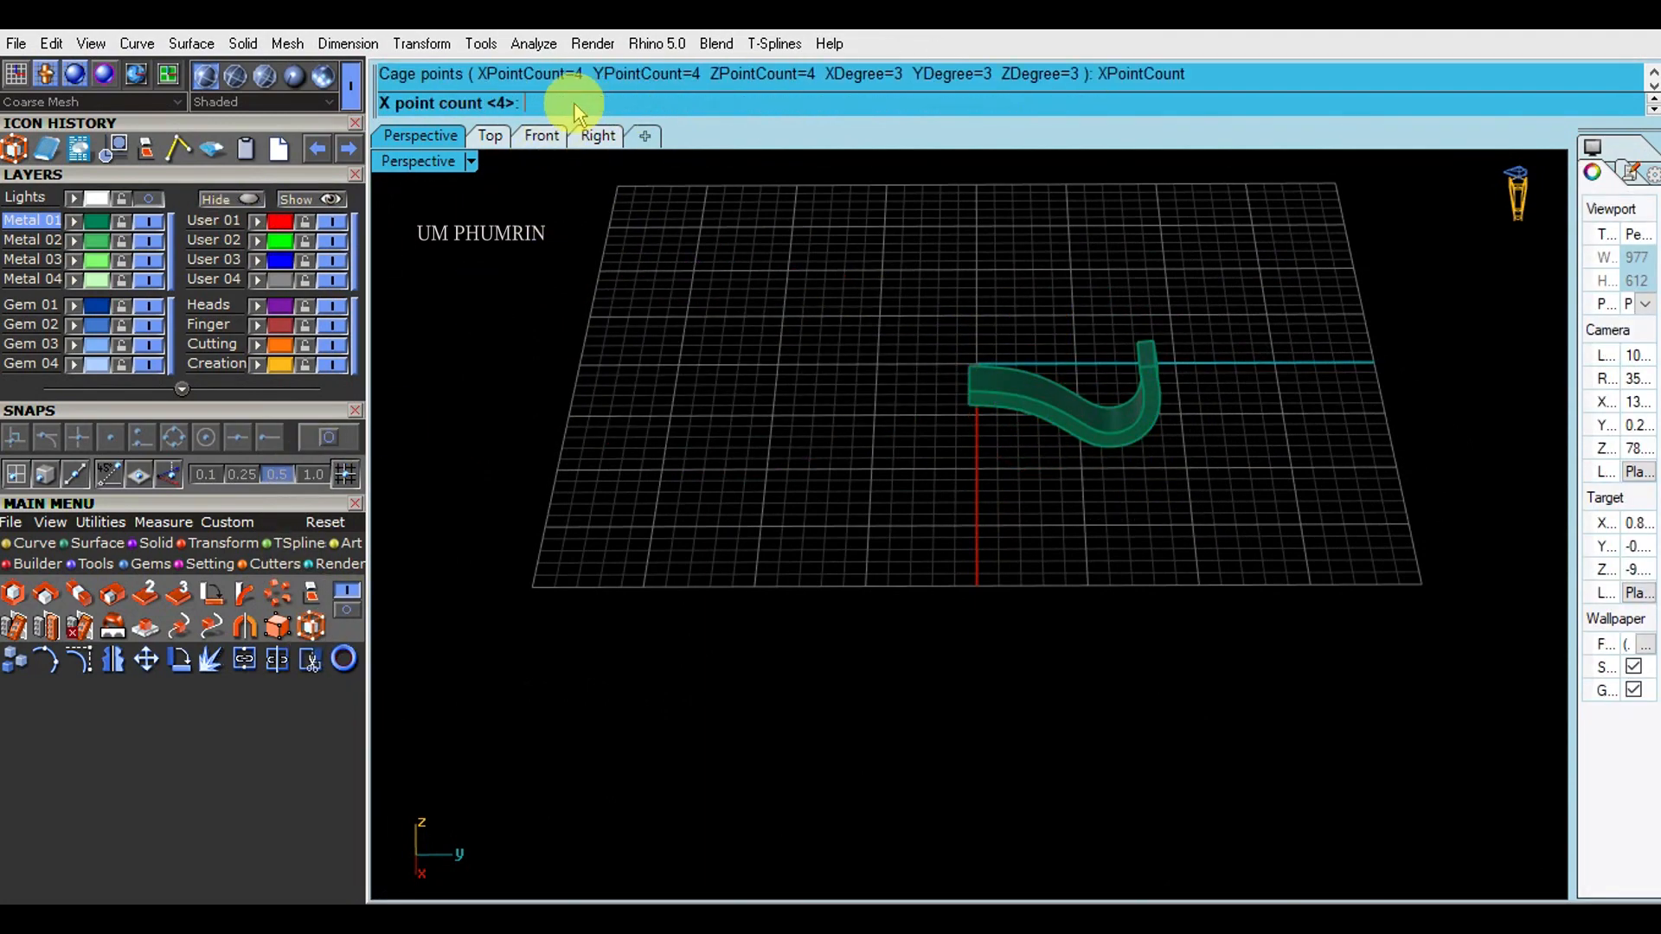
right_click(835, 260)
drag(850, 270, 963, 415)
click(490, 135)
scroll(919, 519, up, 11)
scroll(1125, 522, down, 4)
right_drag(1168, 480, 1137, 621)
Step: Delete the control cage around the tapered bail, keeping the bail solid itself
key(Escape)
key(Escape)
drag(1136, 621, 1017, 398)
ctrl+click(1022, 308)
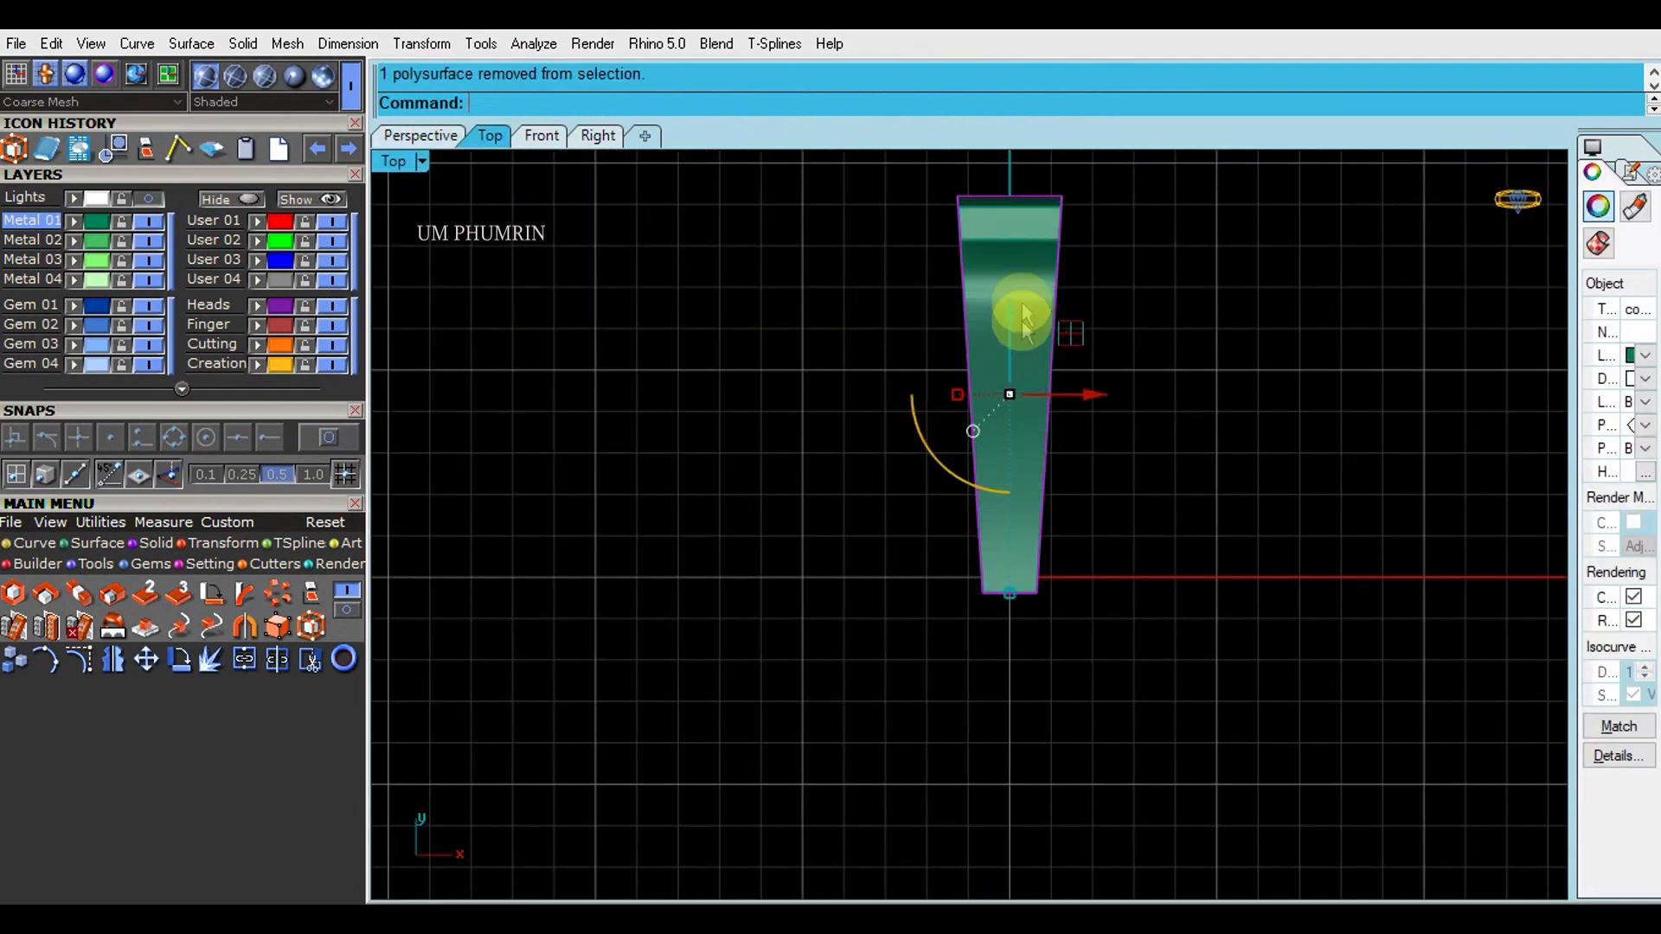
key(Delete)
Step: Fillet the long edges of the tapered bail to round them
click(420, 135)
right_drag(778, 260, 1113, 577)
drag(734, 318, 767, 336)
key(Return)
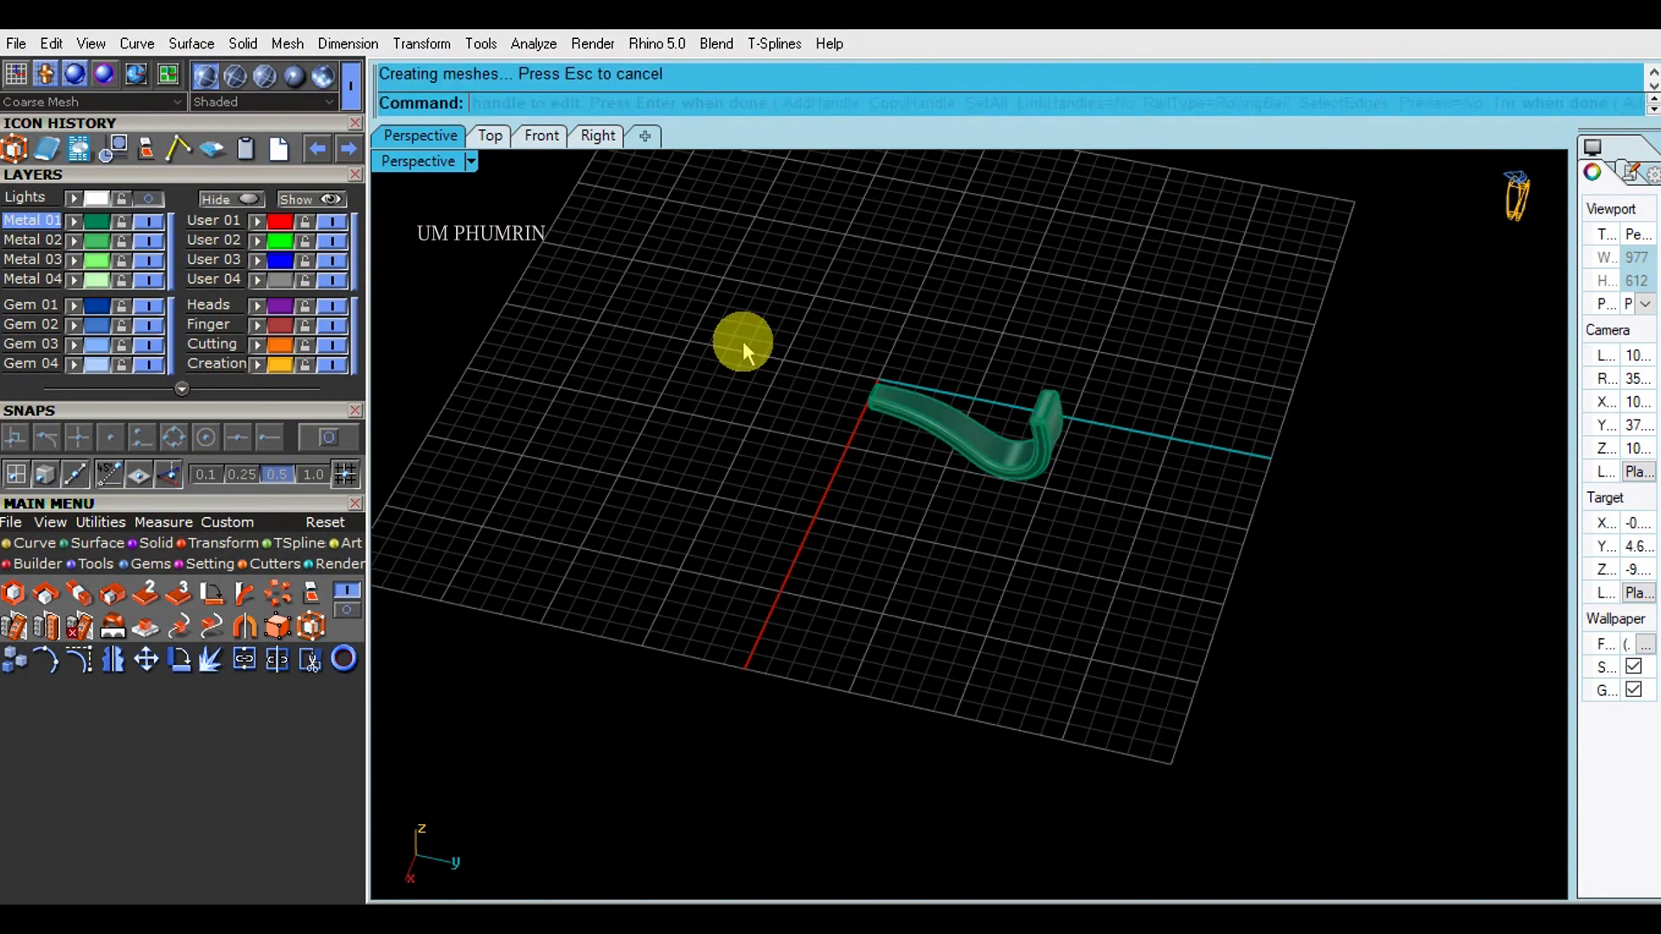
Step: Show all hidden objects and set the display mode to Working Shade to inspect the complete pendant from several angles
click(328, 199)
right_drag(901, 419, 1124, 516)
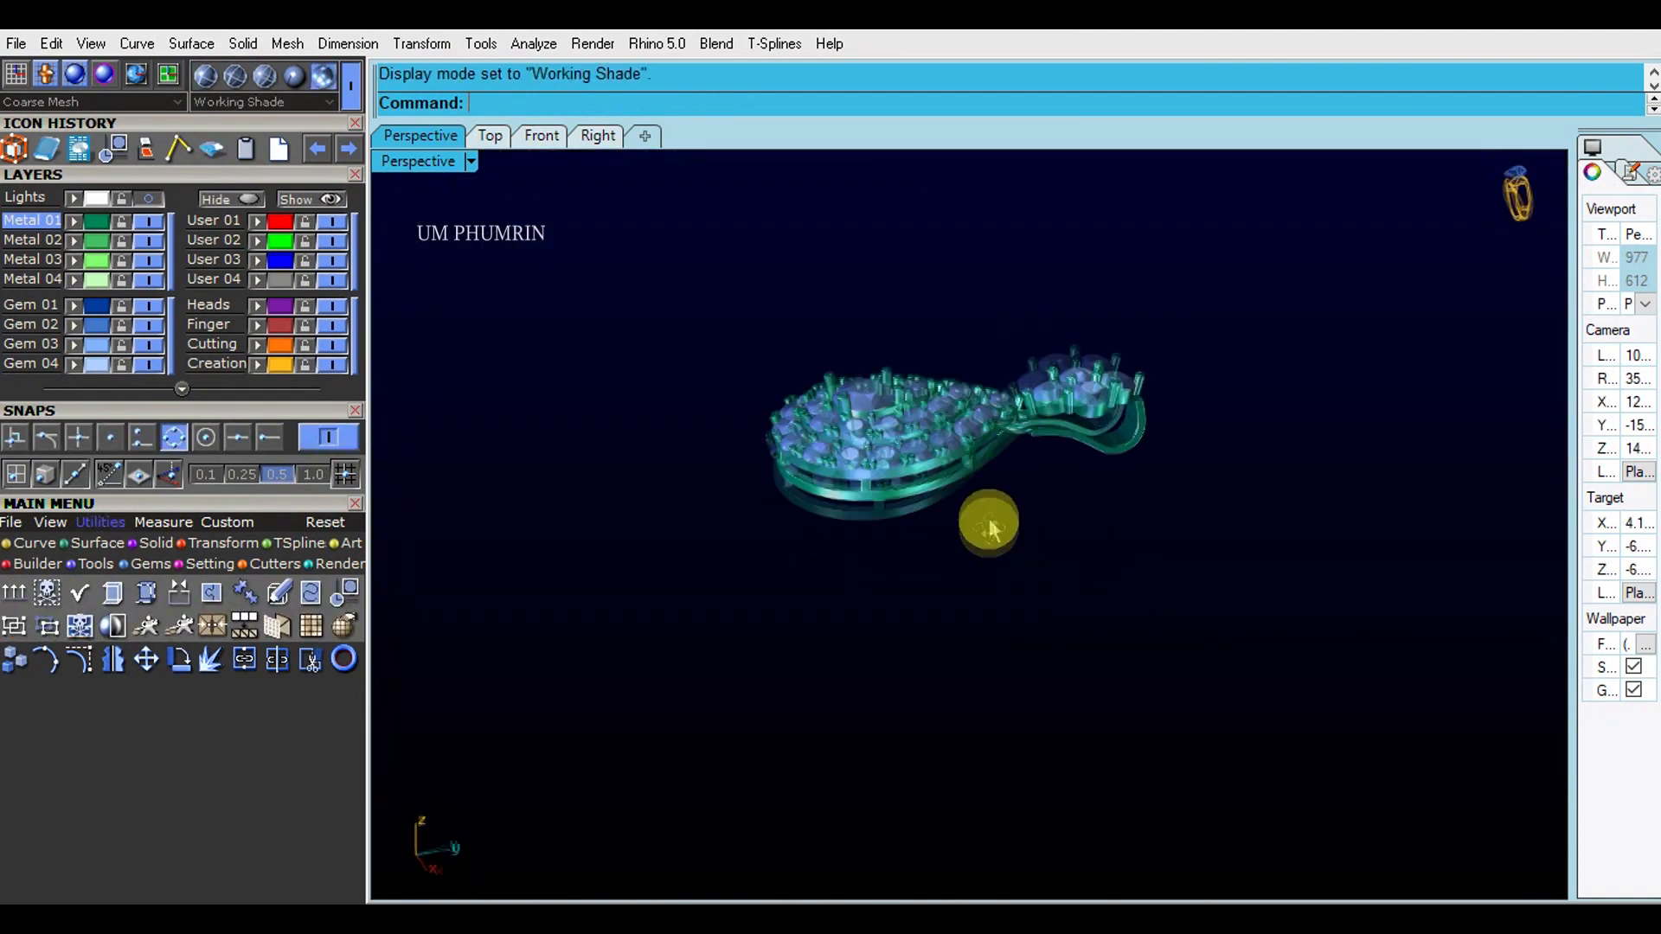
scroll(990, 524, up, 5)
right_drag(989, 524, 1000, 324)
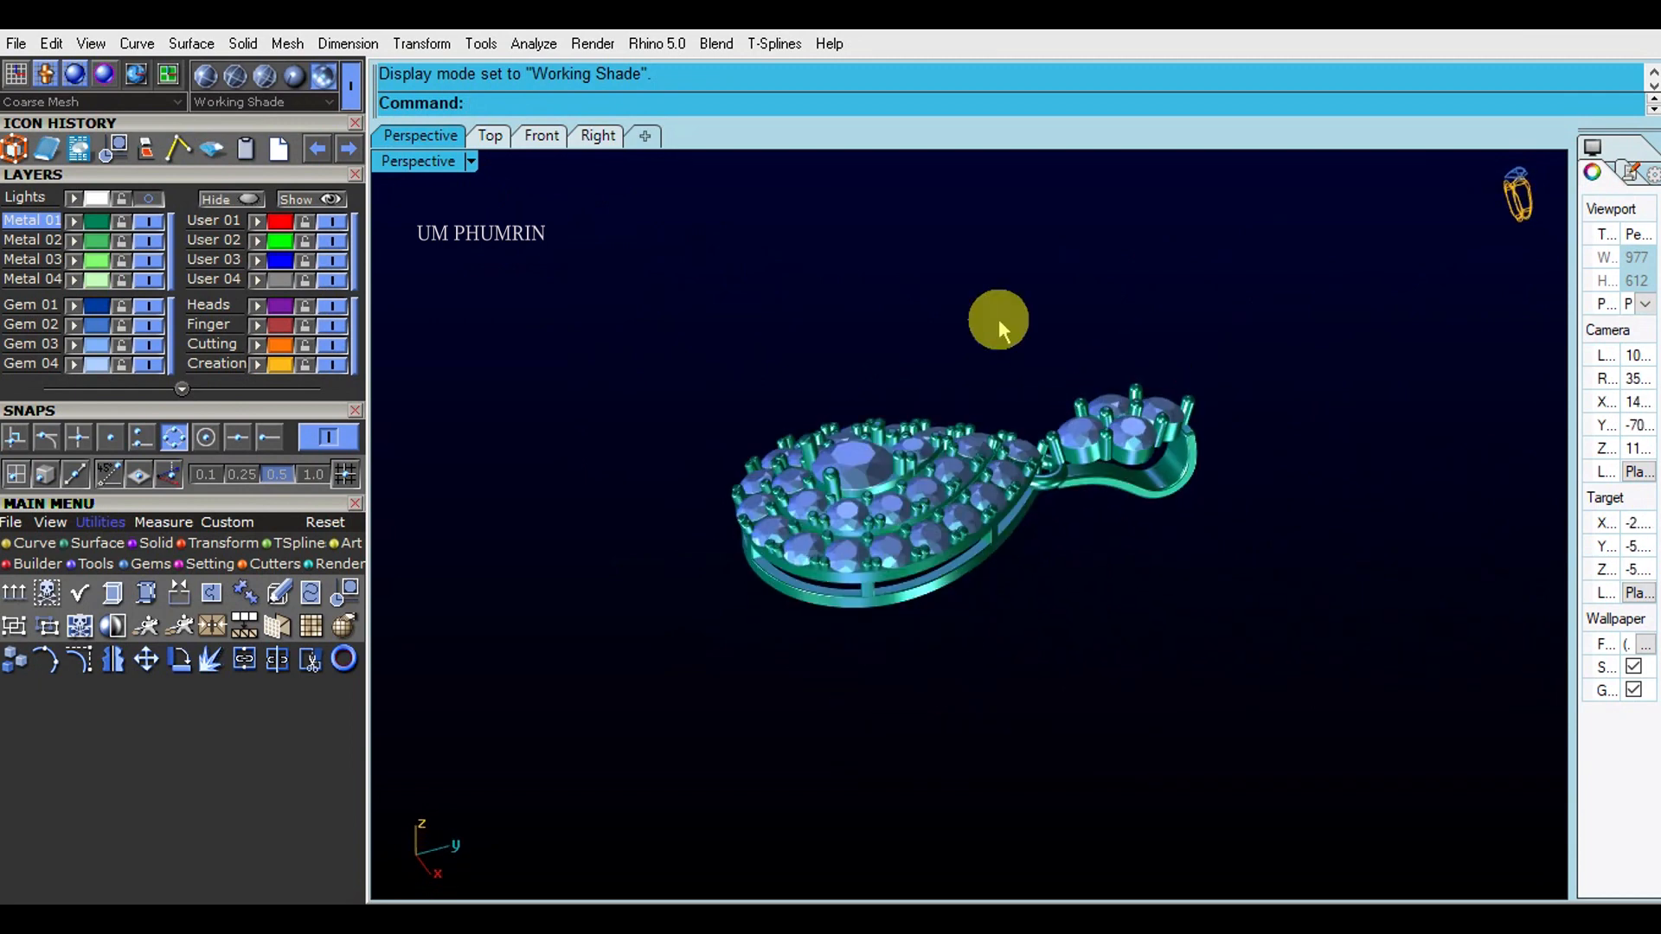
right_drag(999, 319, 1133, 586)
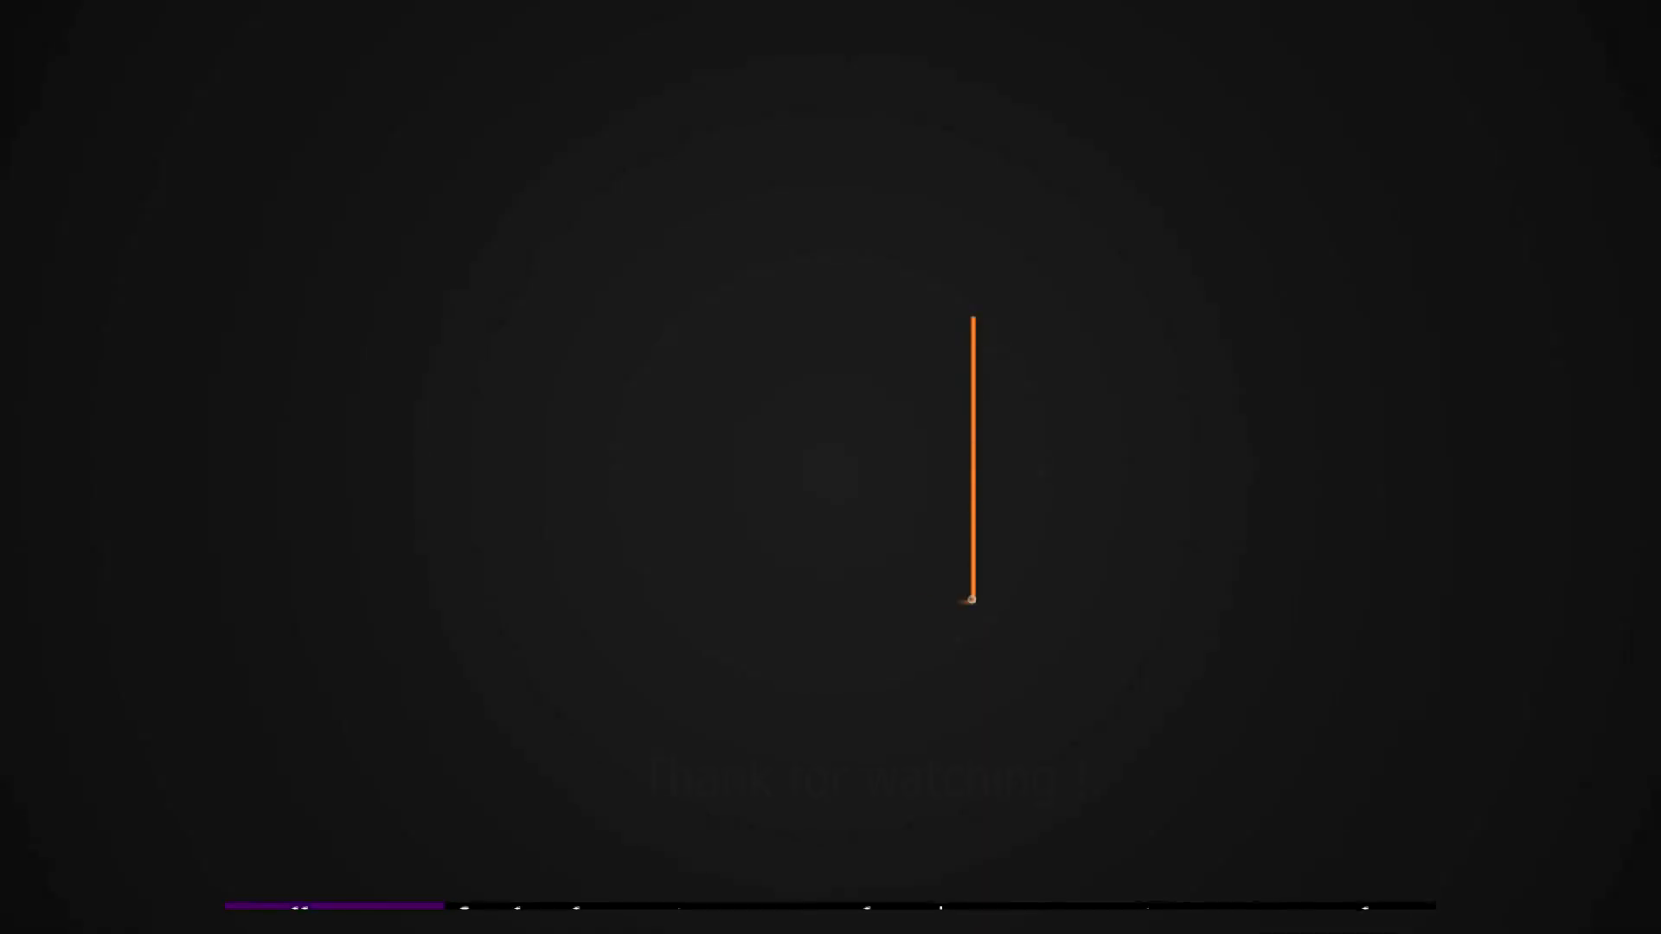